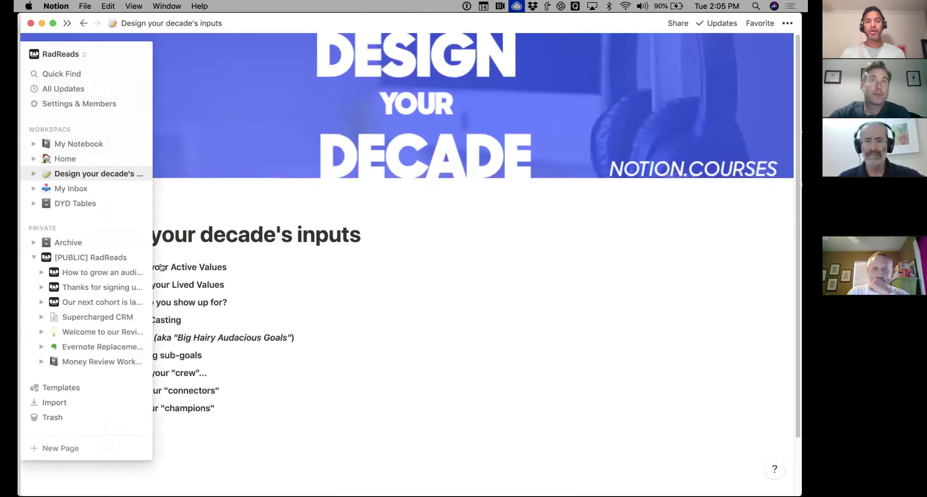
Expand 'Step 1: Define your Active Values' to reveal the DYD_Values table
scroll(156, 242, down, 2)
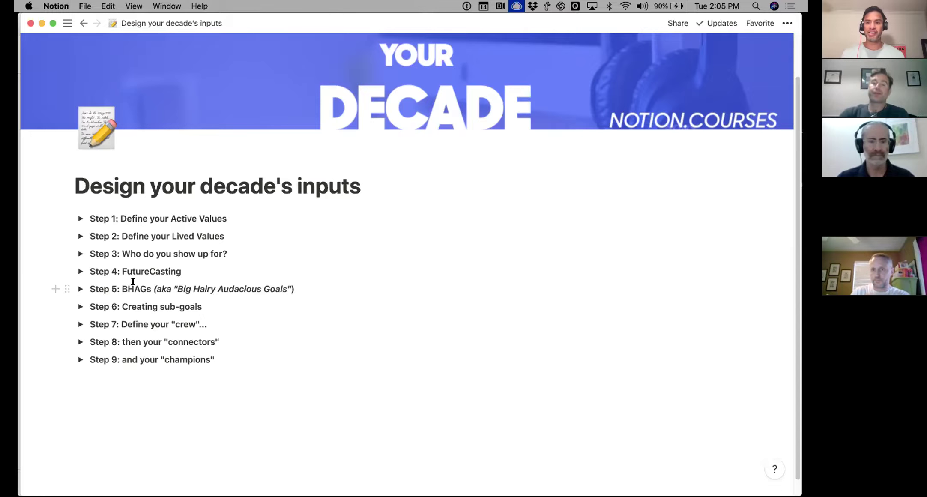
click(79, 218)
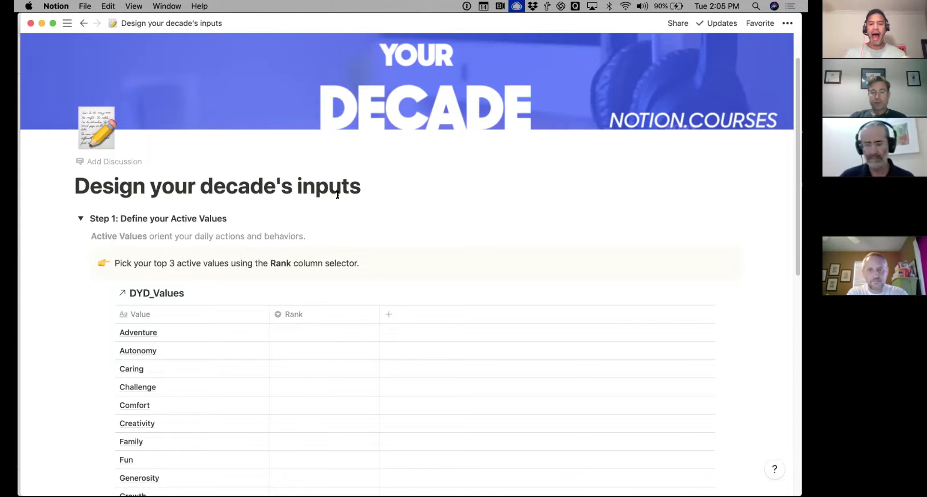
Rank Creativity as 1 and Family as 2 in the DYD_Values table
scroll(204, 278, down, 5)
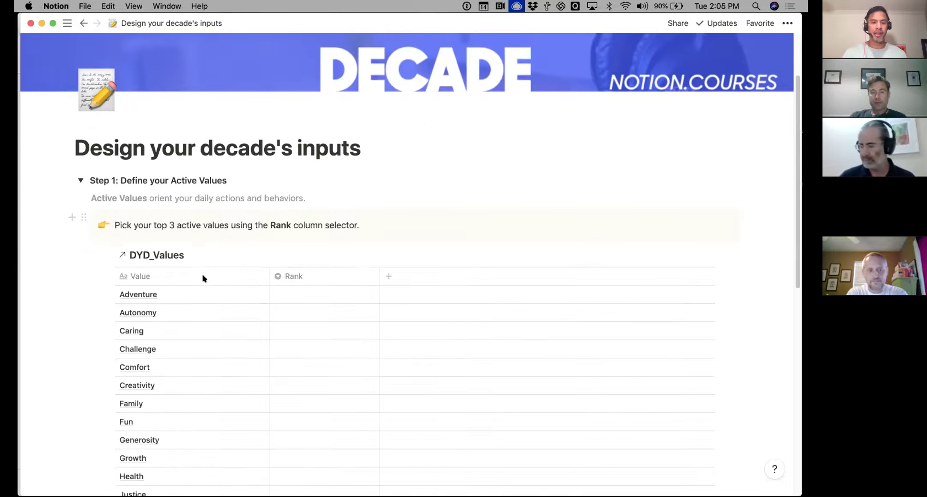
scroll(204, 278, down, 1)
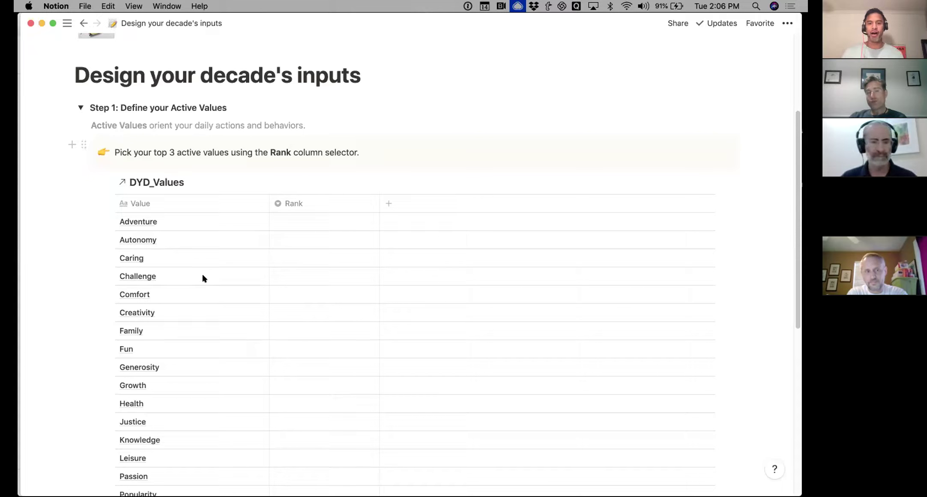
scroll(284, 232, down, 3)
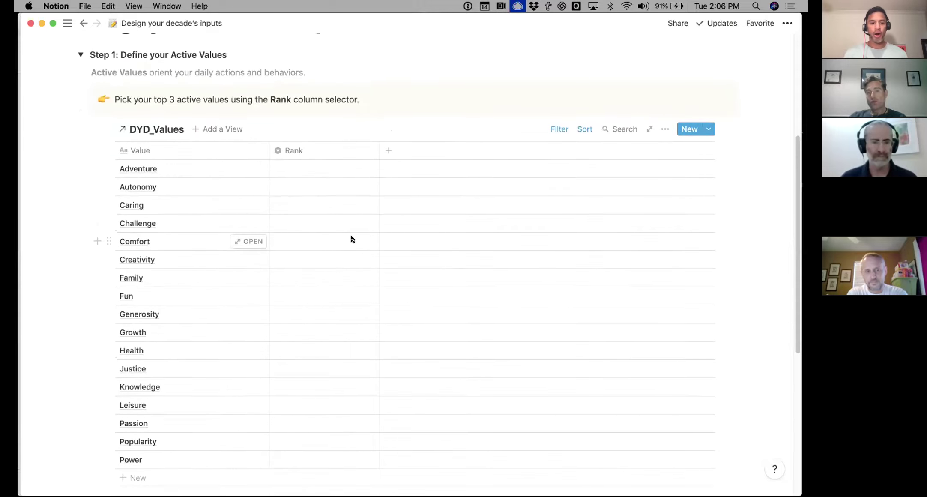
click(343, 256)
click(315, 294)
scroll(315, 294, down, 5)
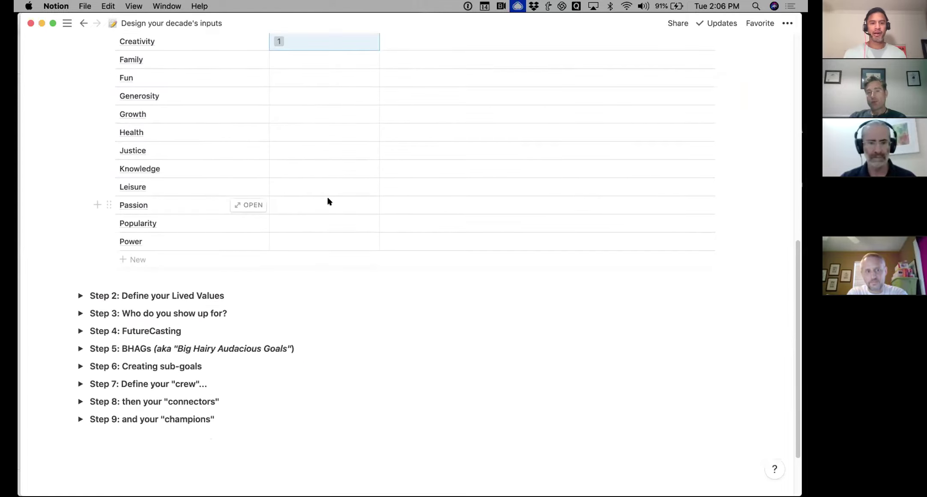
scroll(324, 193, up, 3)
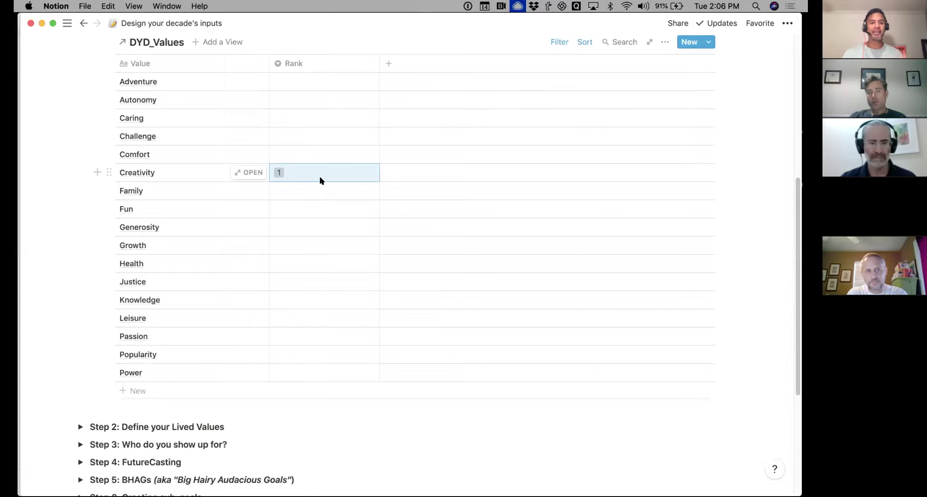
click(317, 185)
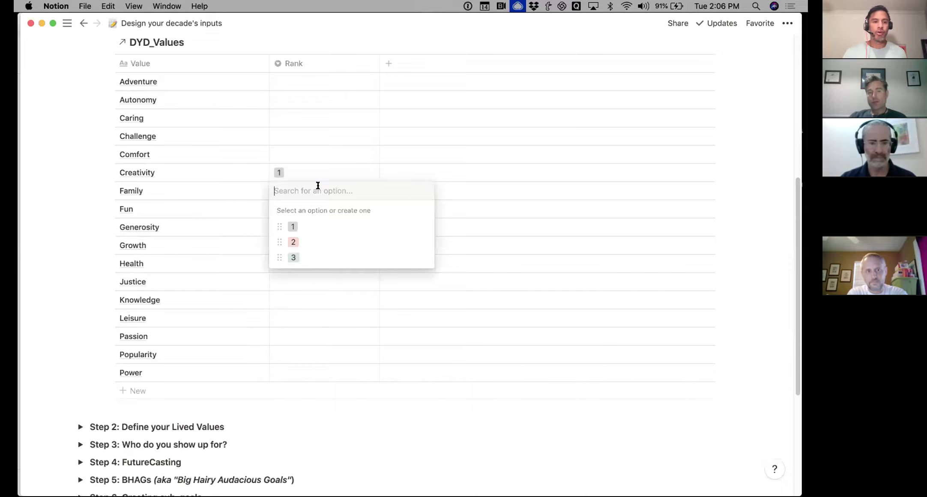
click(293, 242)
Rank Caring as 3 and narrow the Rank column
scroll(300, 152, down, 1)
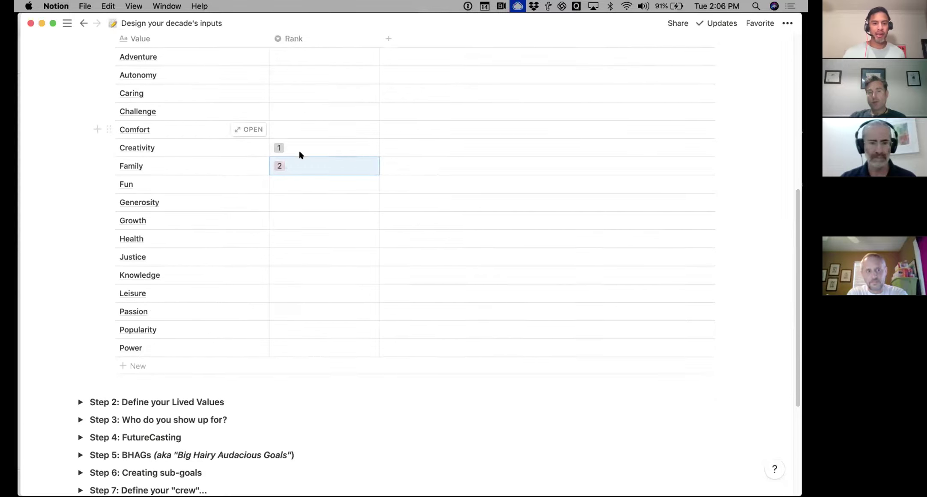
scroll(300, 154, down, 1)
click(290, 185)
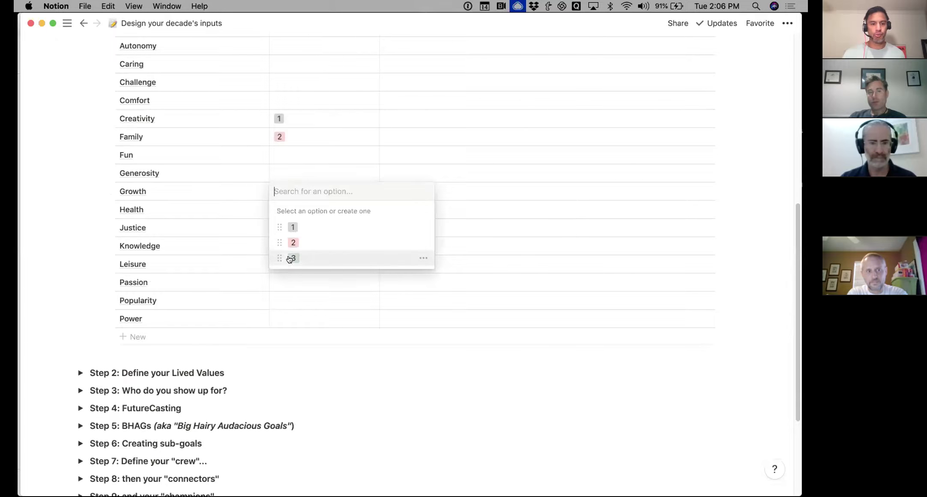
click(258, 157)
scroll(258, 156, up, 4)
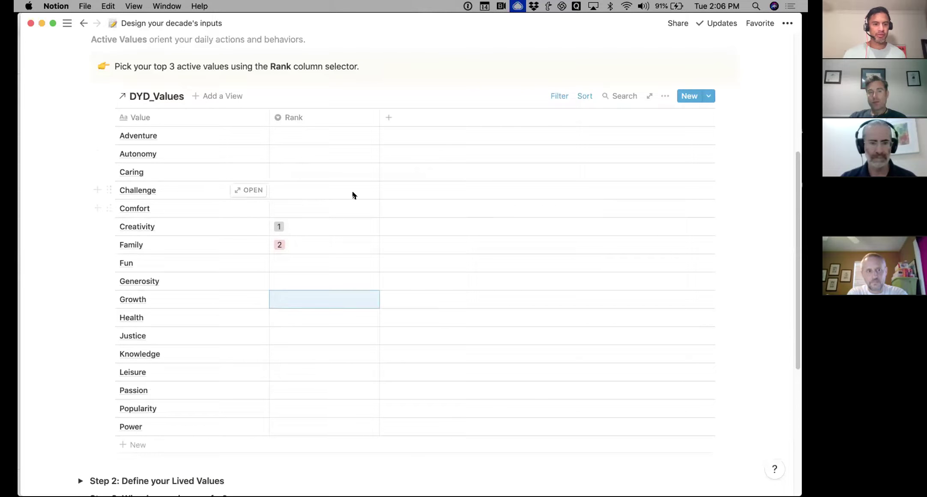
click(346, 169)
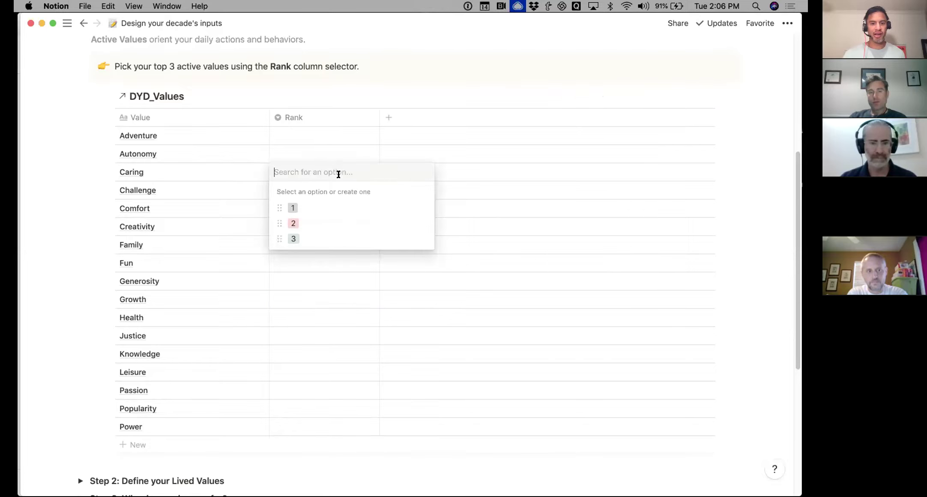
click(300, 238)
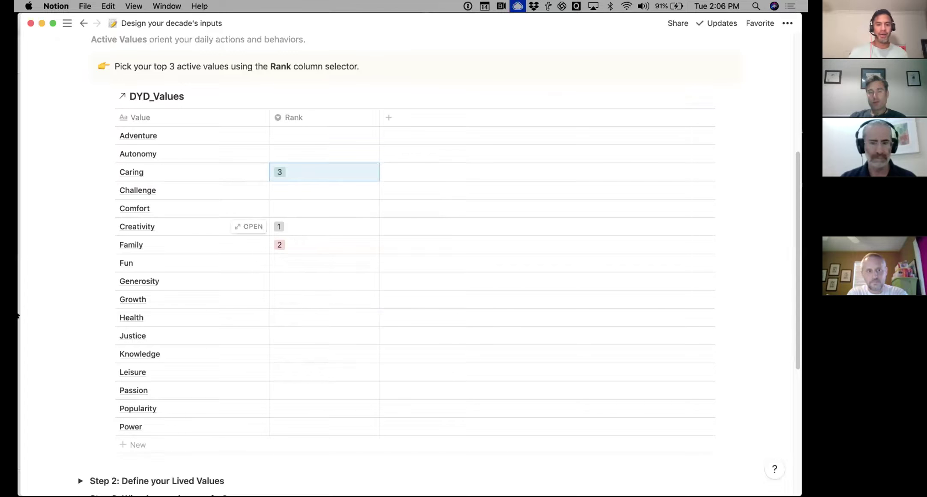
drag(374, 119, 355, 120)
scroll(74, 218, up, 5)
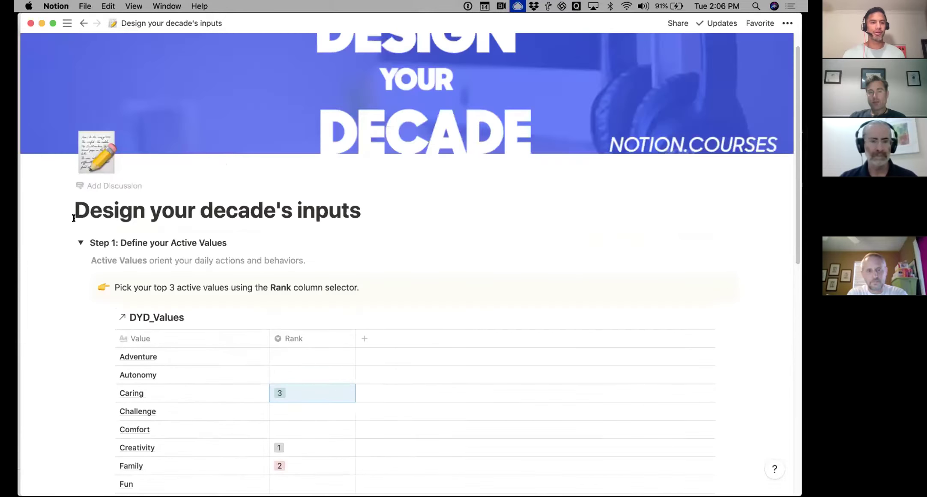
Collapse Step 1 and expand Step 2 to show the Lived Values table
click(80, 242)
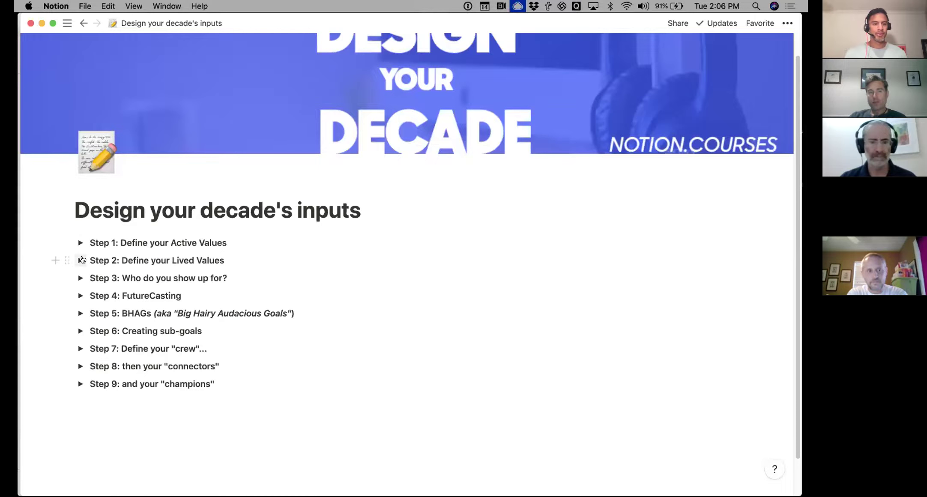
click(81, 260)
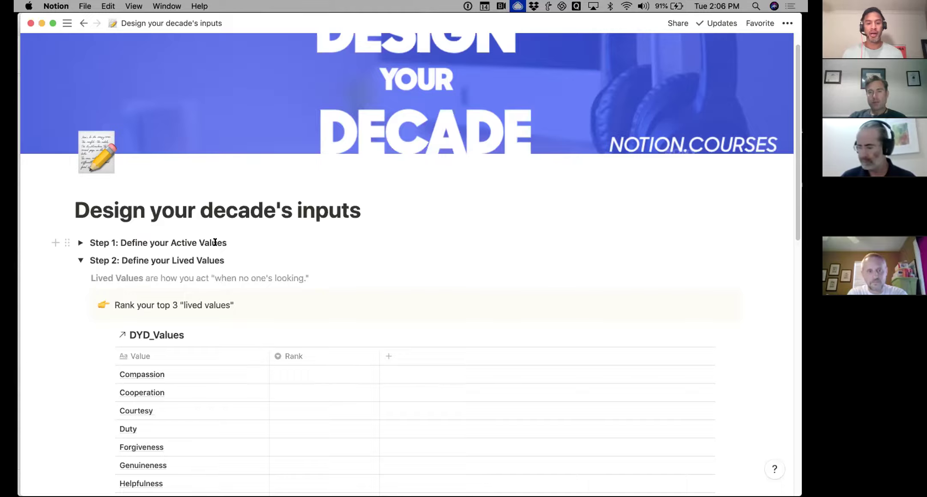
scroll(175, 212, down, 5)
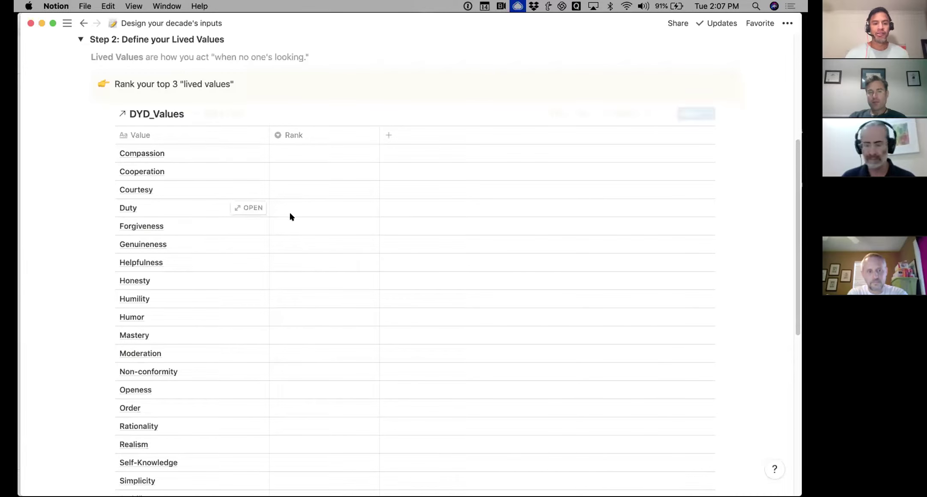
click(346, 184)
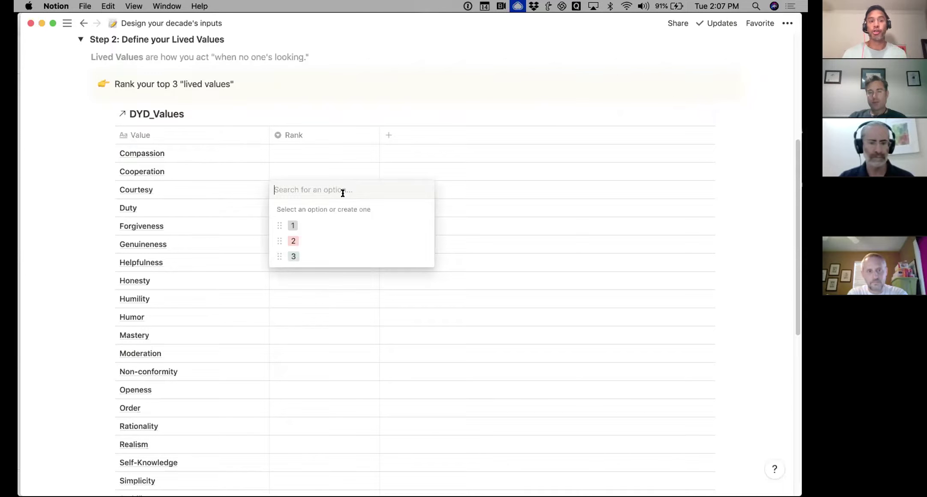
key(Escape)
Rank Helpfulness 2, Humor 3 and Self-Knowledge 1, then collapse Step 2
click(306, 261)
click(302, 313)
click(293, 316)
click(296, 385)
scroll(296, 383, down, 6)
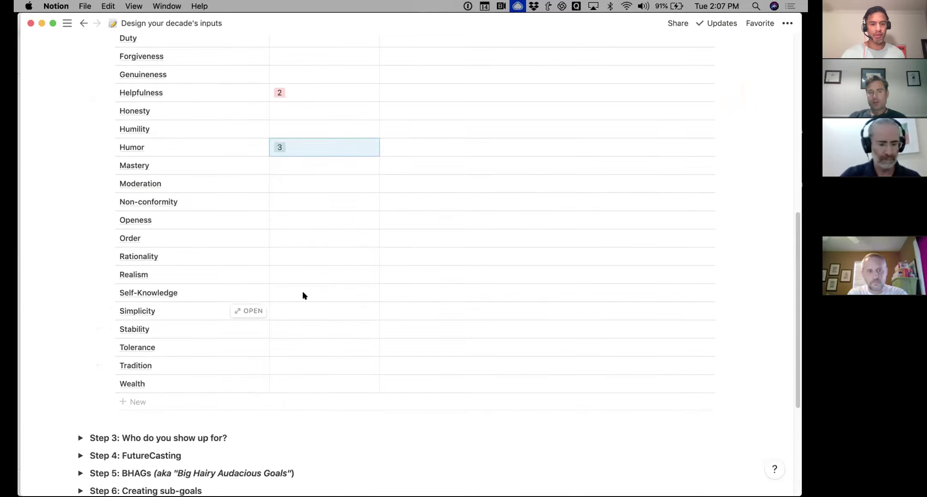
click(303, 295)
click(300, 326)
scroll(300, 322, up, 10)
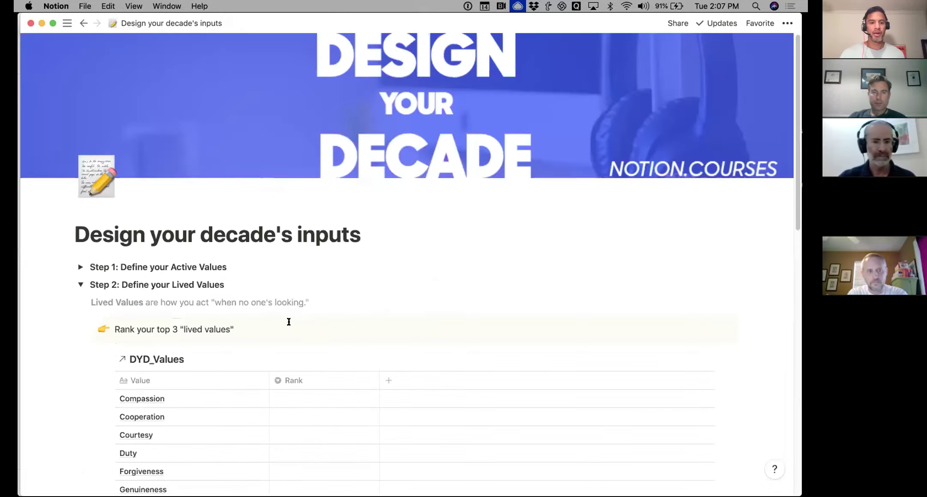
click(78, 284)
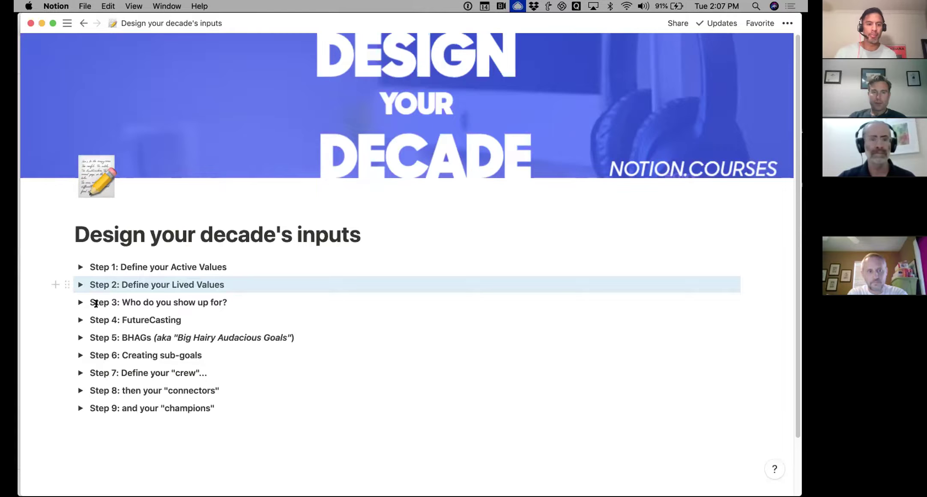
scroll(96, 303, down, 3)
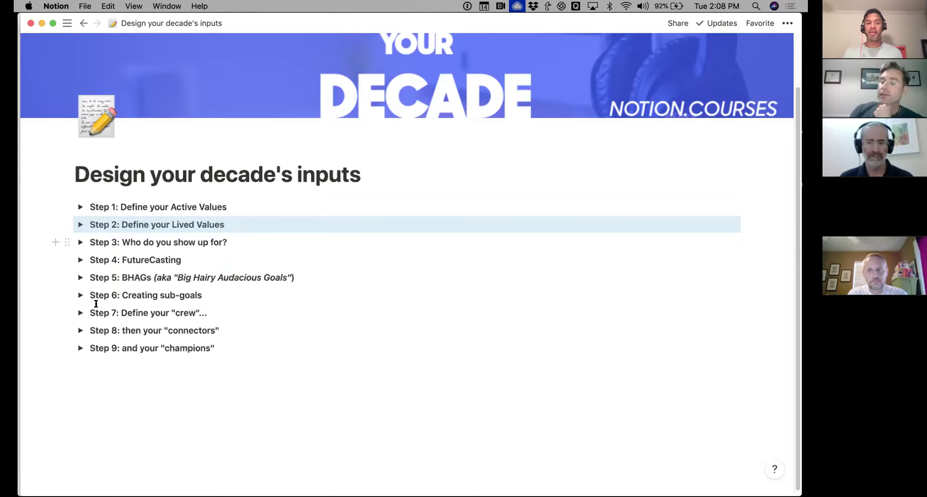
Expand Step 3 and retitle the Loved one #2 record with the person's first name
click(78, 242)
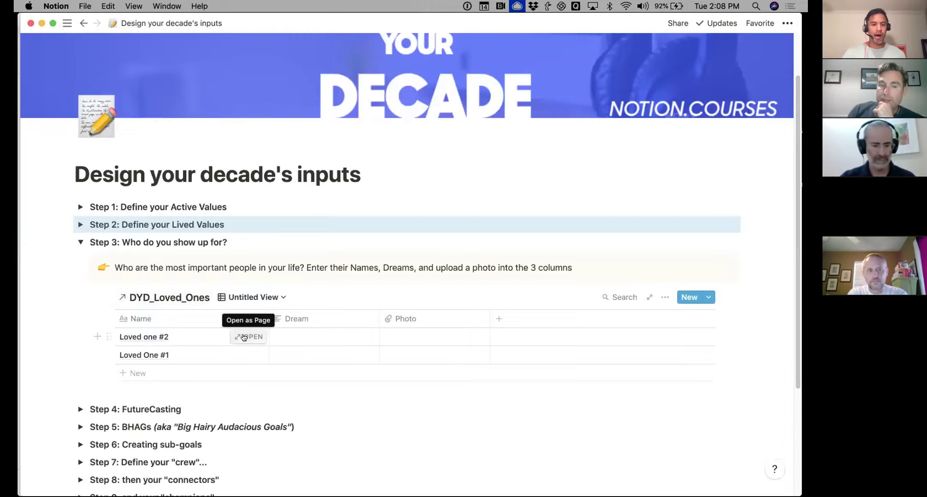
click(244, 337)
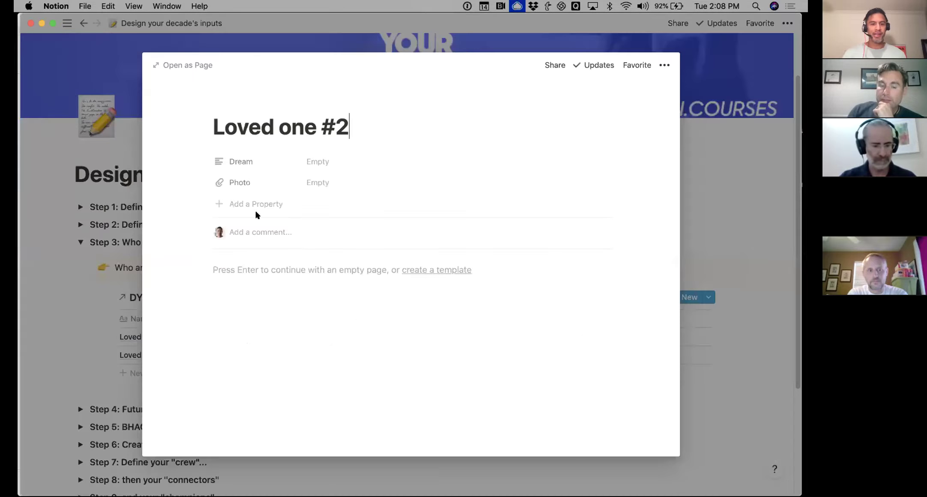
triple_click(302, 117)
text(Soriya)
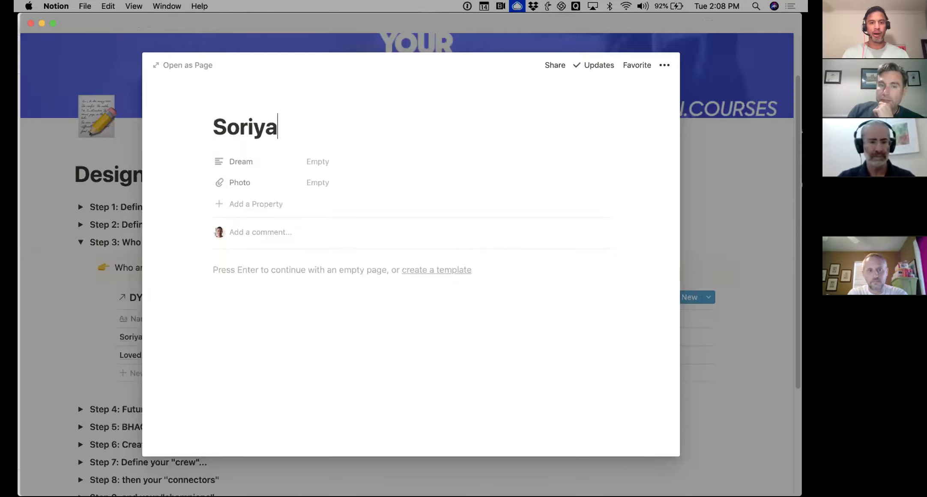
key(Escape)
Replace the Loved One #1 name cell with the other person's first name
click(176, 350)
text(Lisa)
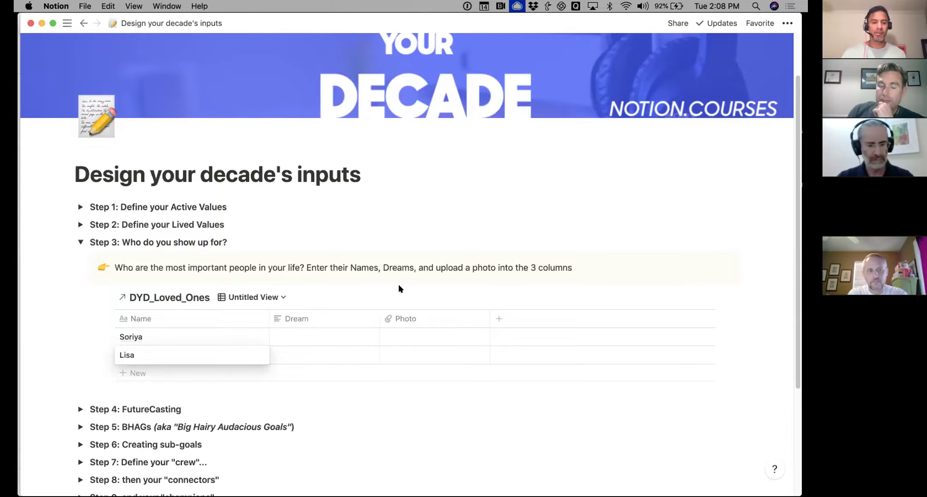
key(Escape)
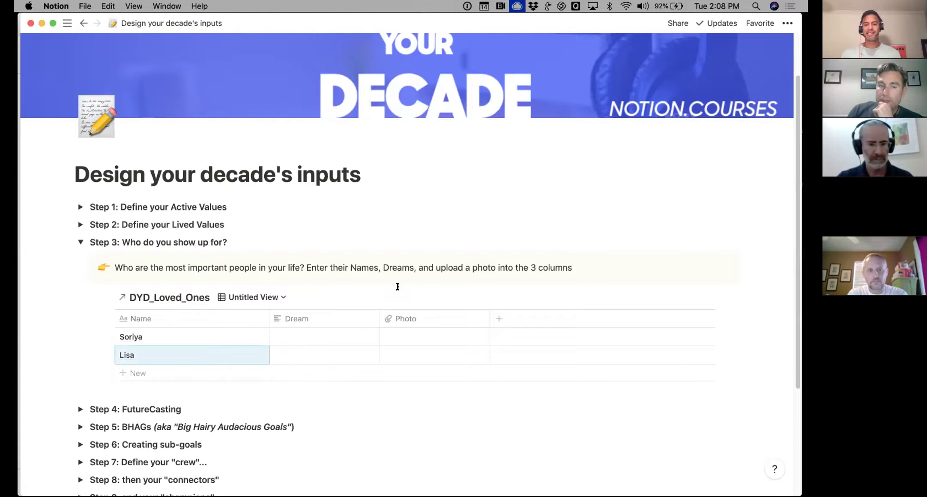
scroll(378, 335, down, 1)
Upload the second screenshot from Downloads > DYD as the first loved one's photo
click(441, 333)
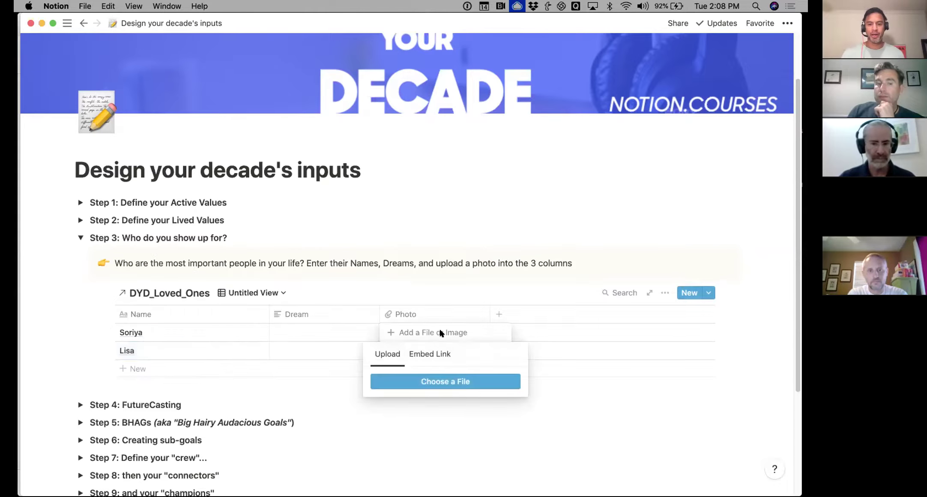
click(406, 383)
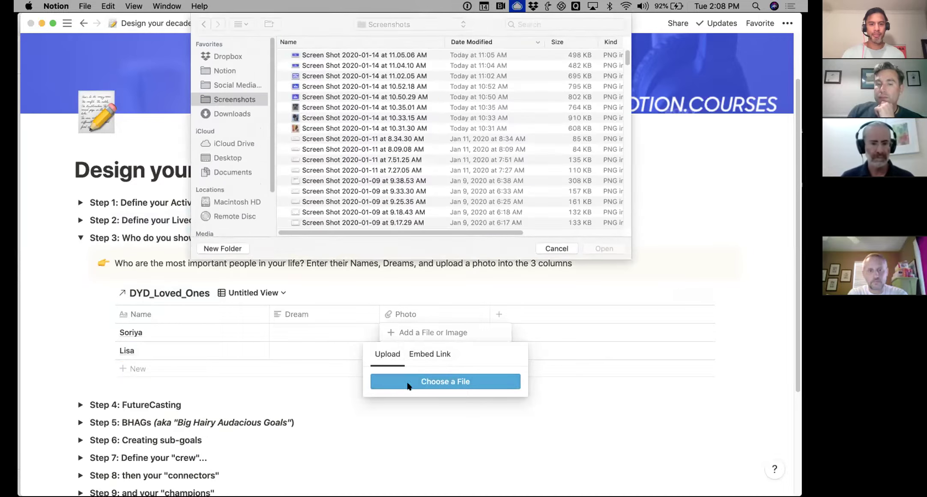
click(211, 114)
click(325, 57)
double_click(326, 57)
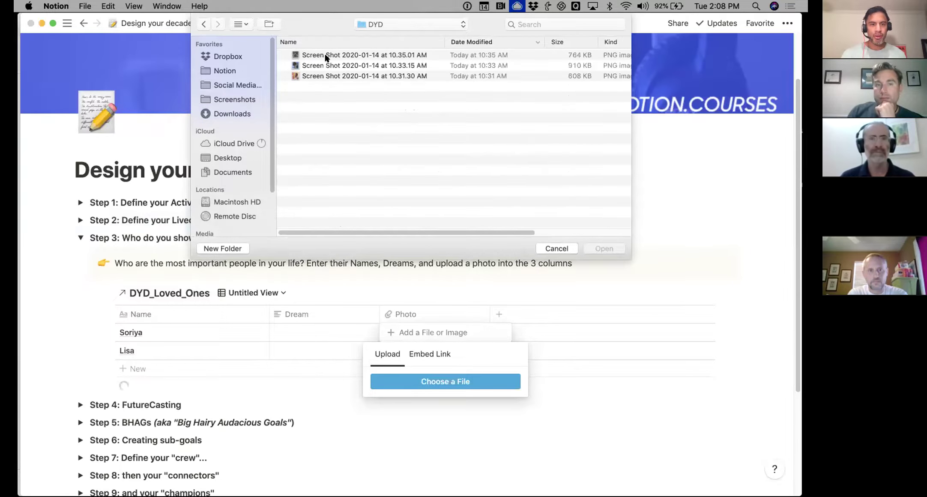
double_click(345, 69)
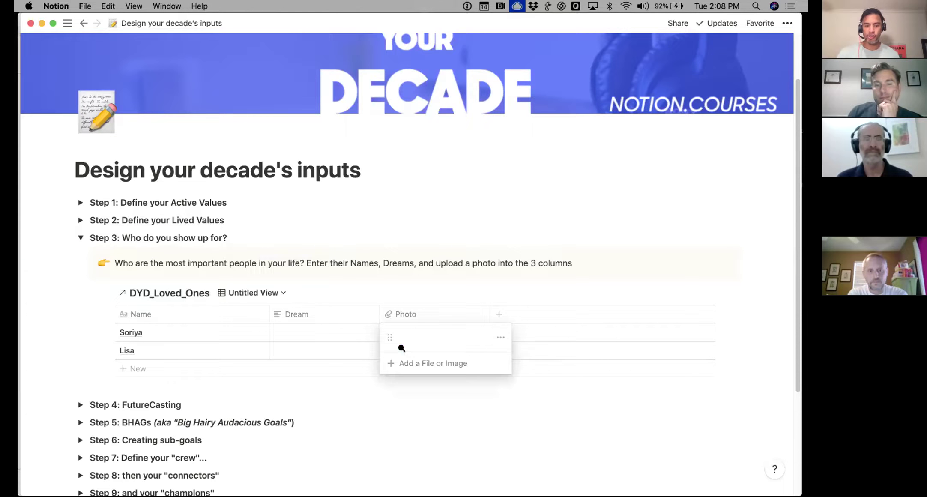
key(Escape)
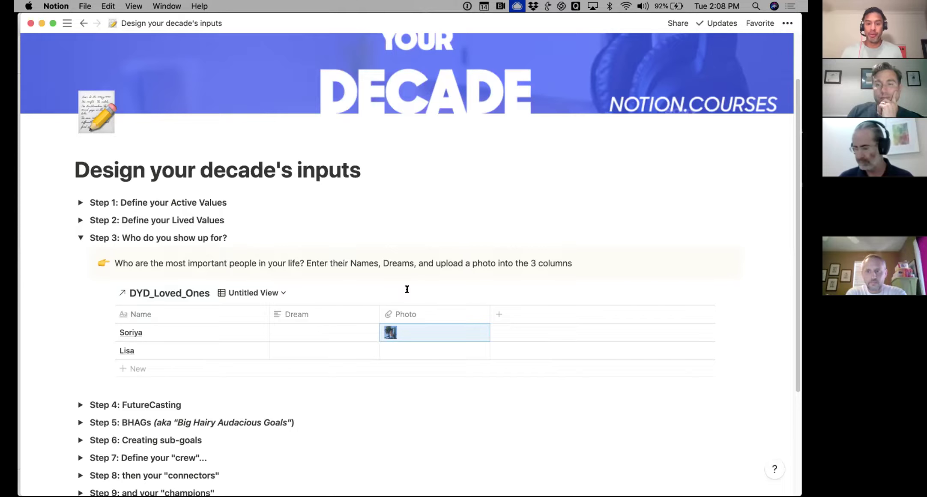
Upload the third screenshot from the DYD folder as the second person's photo
click(413, 350)
click(413, 394)
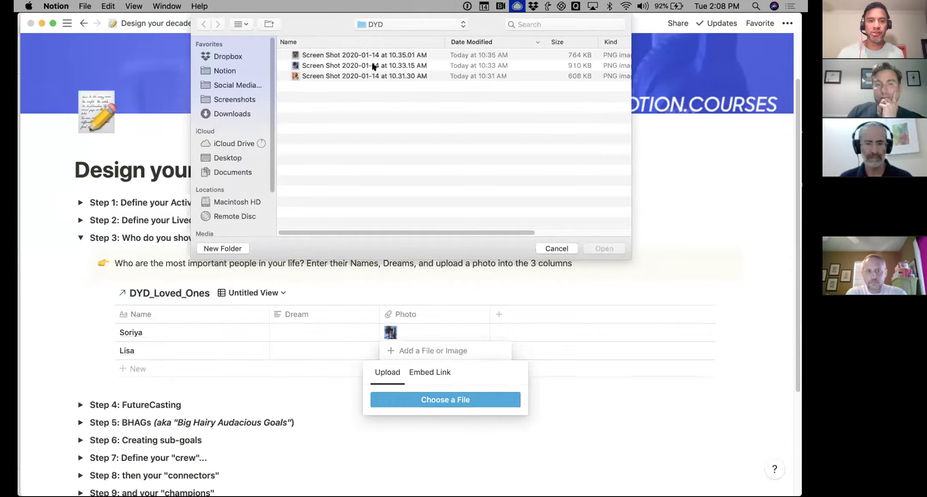
double_click(343, 76)
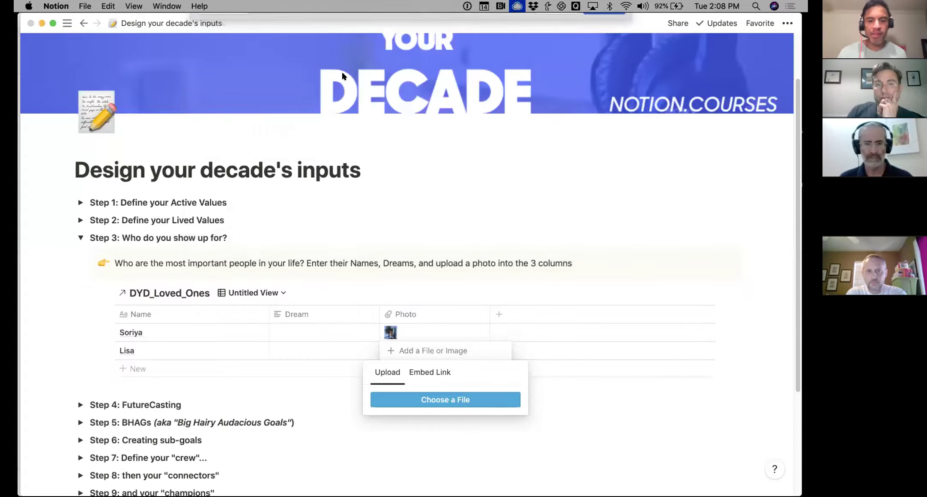
click(285, 334)
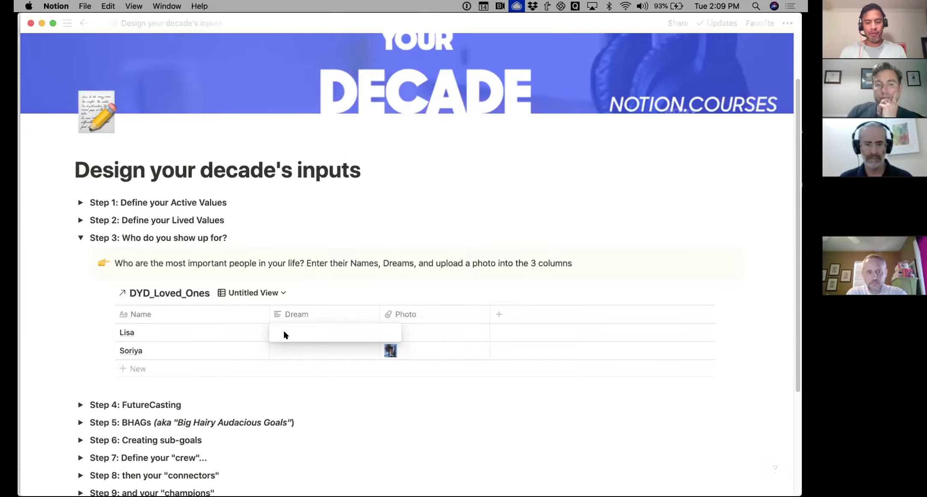
Enter dreams 'Visiting Elsa and Anna at Disney' and 'Restarting her career as an artist', then collapse Step 3
text(Visiting Els)
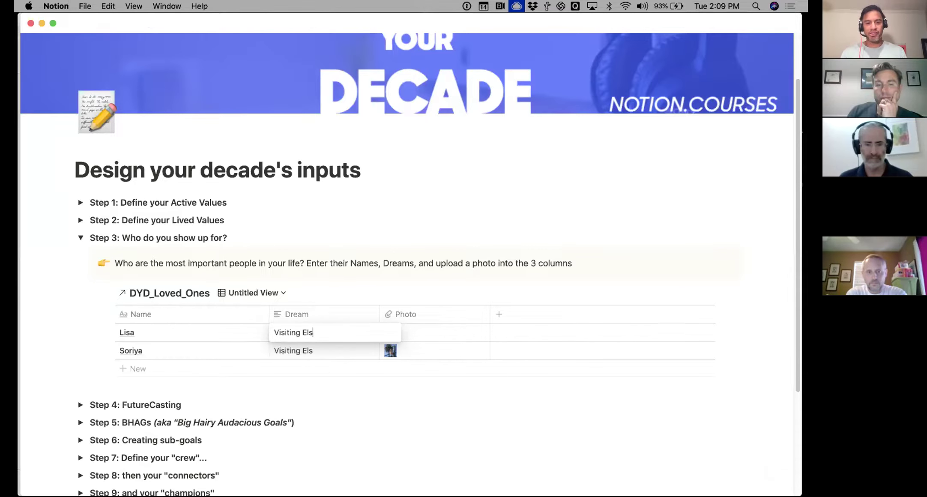
text(a and Anna at Disney)
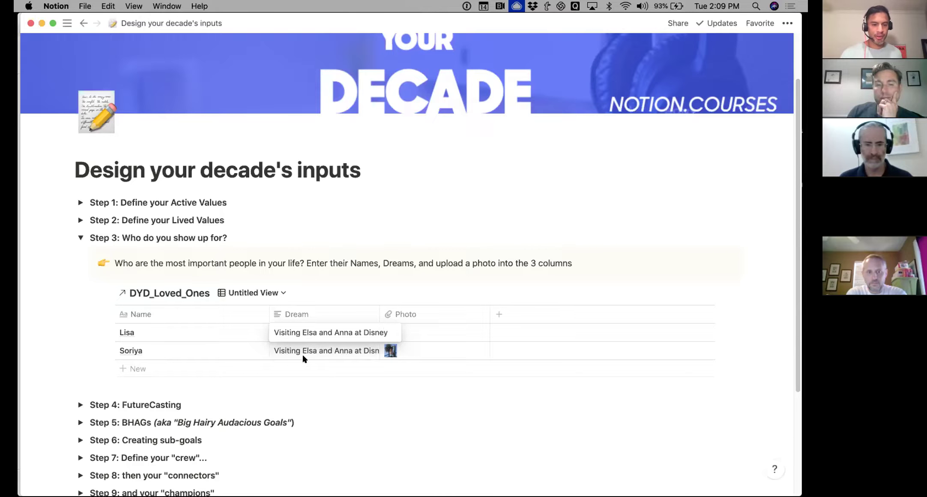
key(Escape)
click(308, 332)
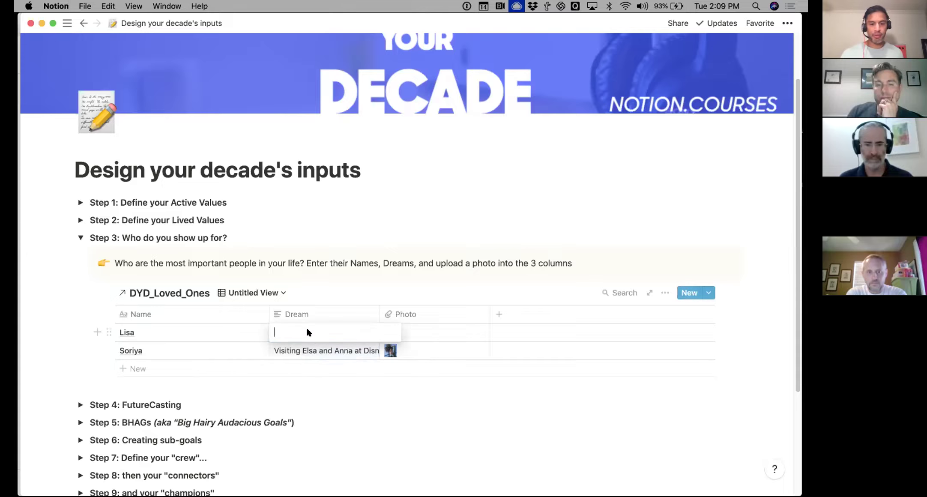
text(Re)
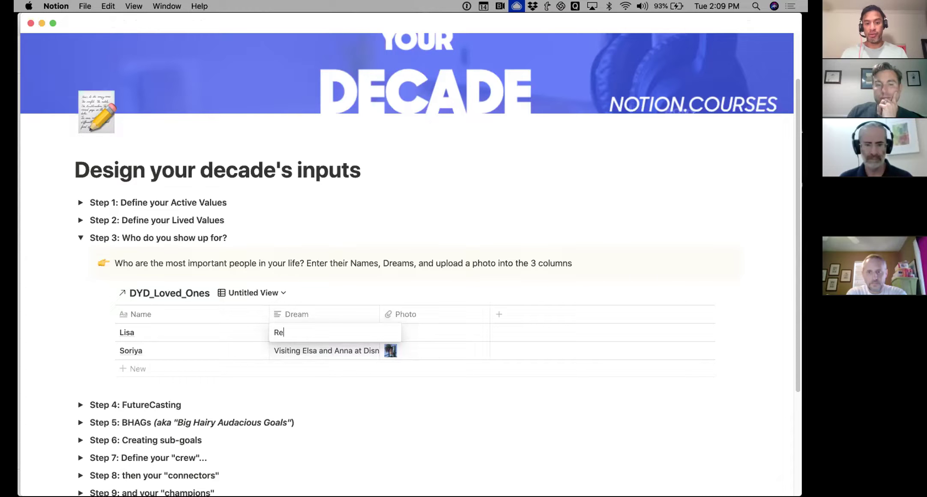
text(starting her career)
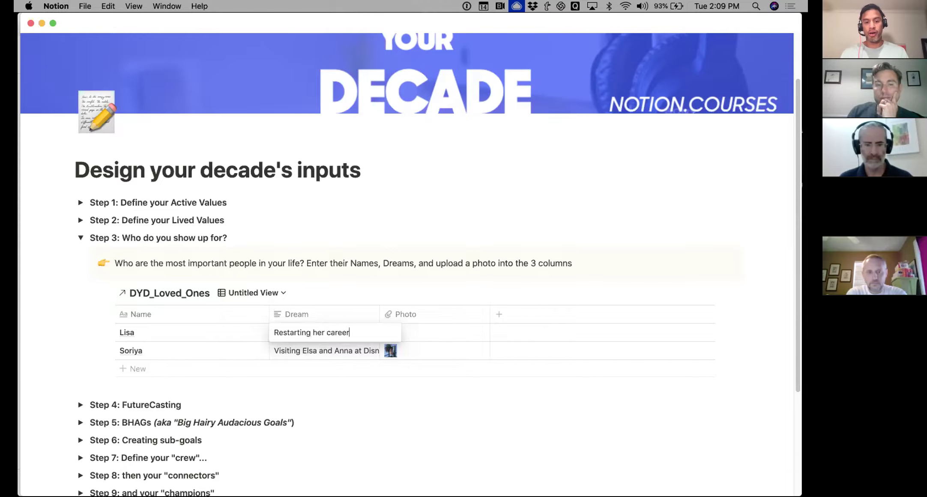
text( as an artist.)
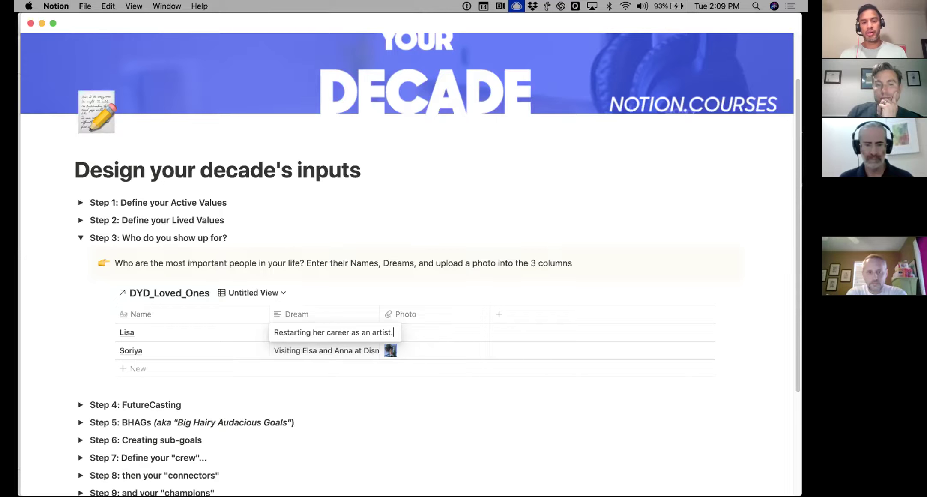
key(Escape)
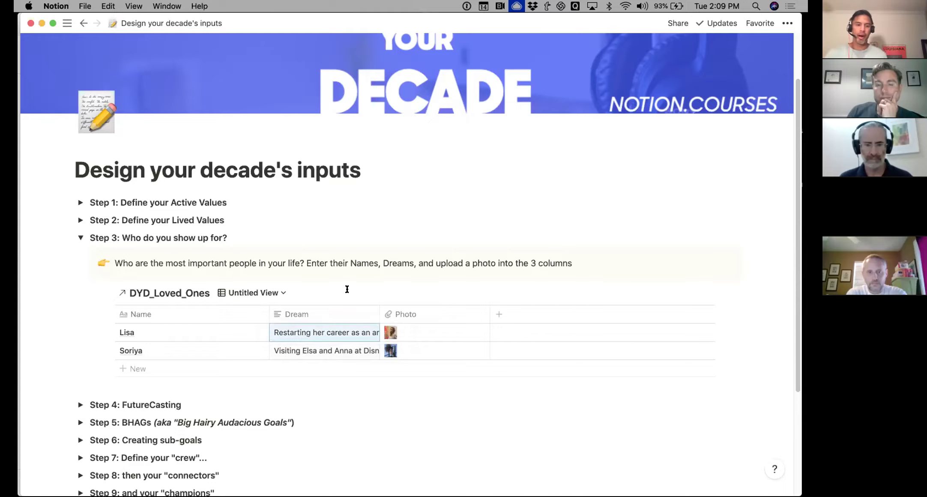
click(78, 238)
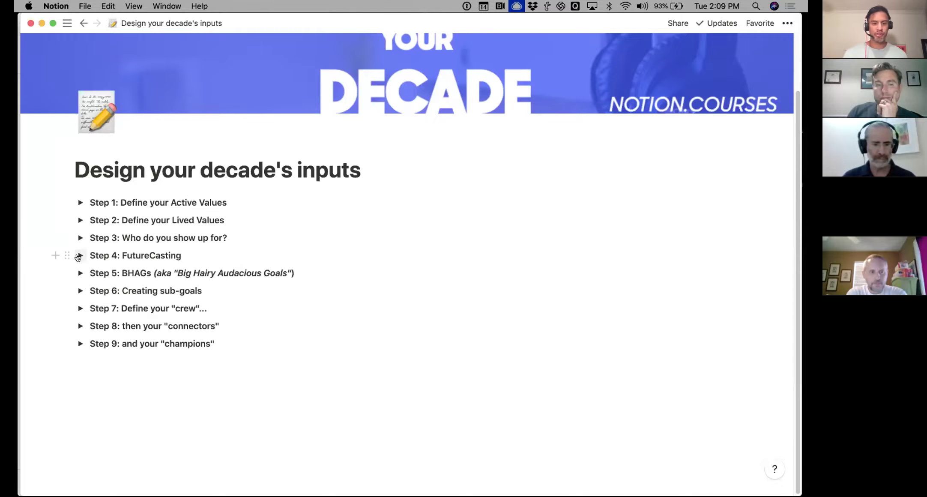
Expand Step 4: FutureCasting to show the My 2030 and My 2021 rows
click(78, 256)
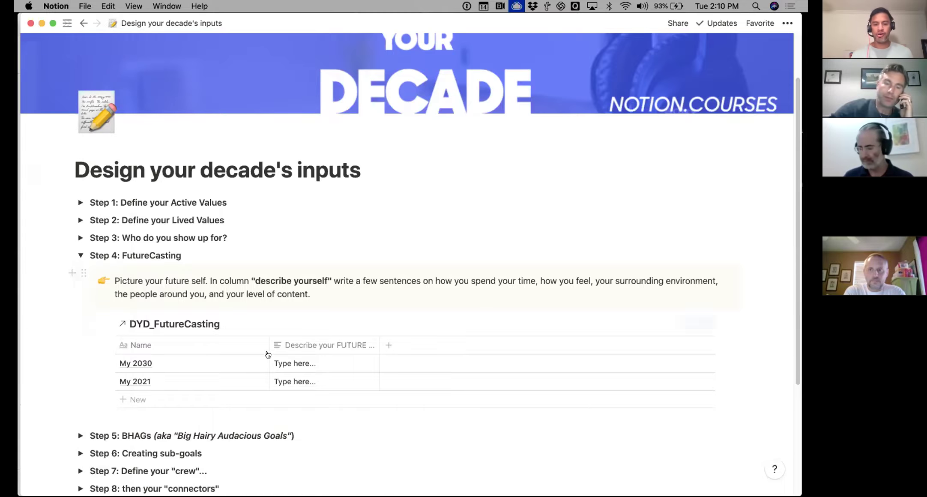
Describe My 2030 as living in europe with 3 kids, RadReads a 50 person company; collapse Step 4
scroll(293, 362, down, 2)
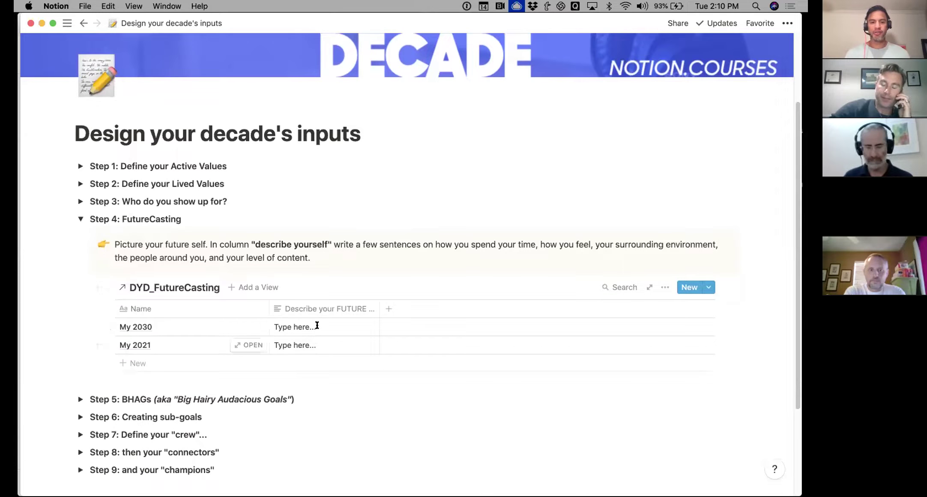
click(317, 327)
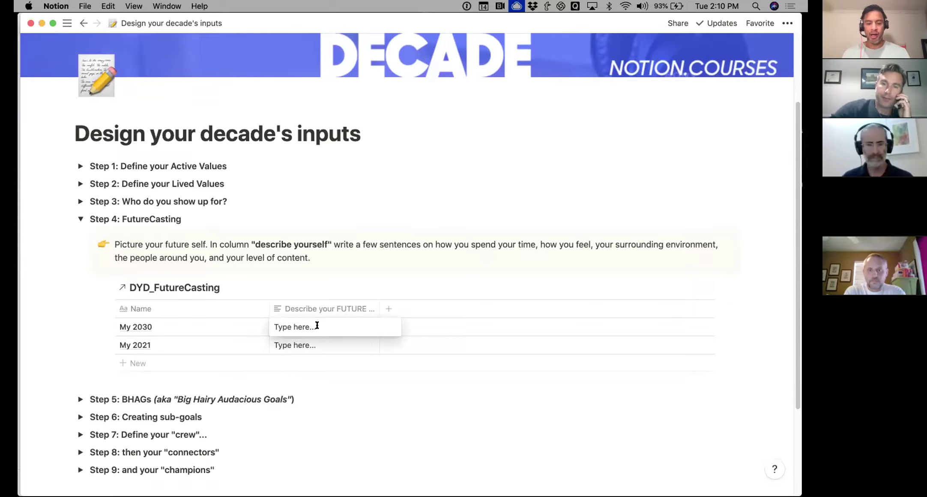
triple_click(317, 326)
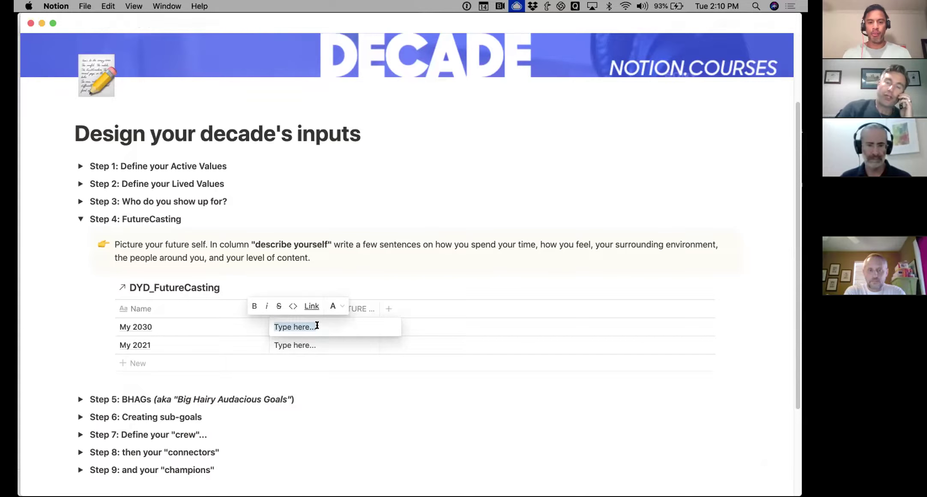
text(We'll be livin)
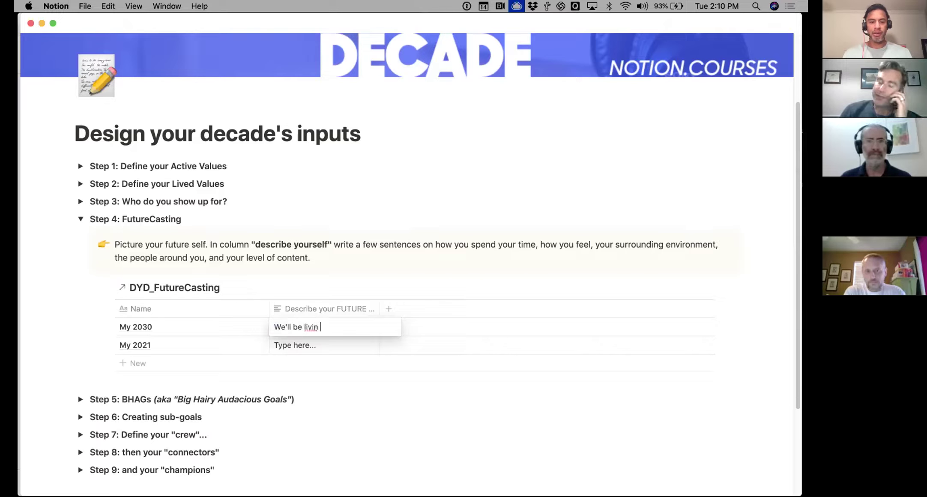
text(g in europe with)
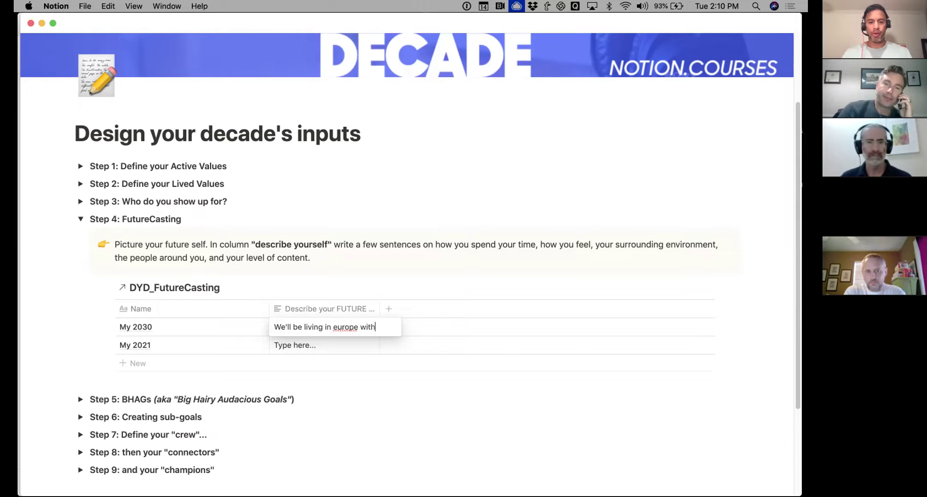
text( 3 kids and ...)
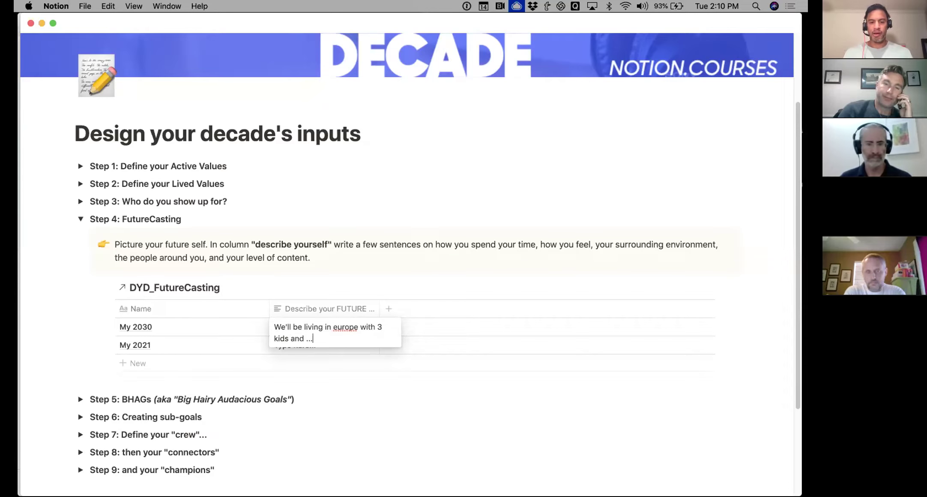
key(BackSpace)
key(BackSpace)
key(BackSpace)
text(Rad)
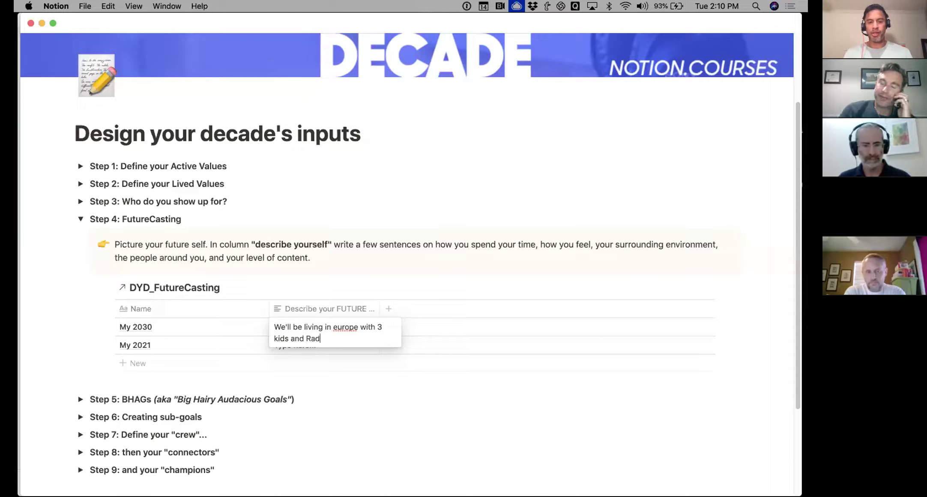
text(Reads will be a )
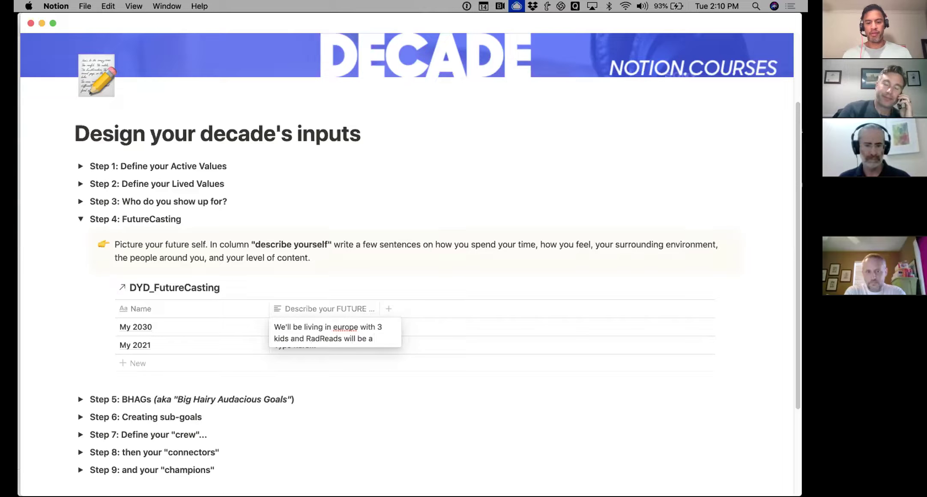
text(50 person company)
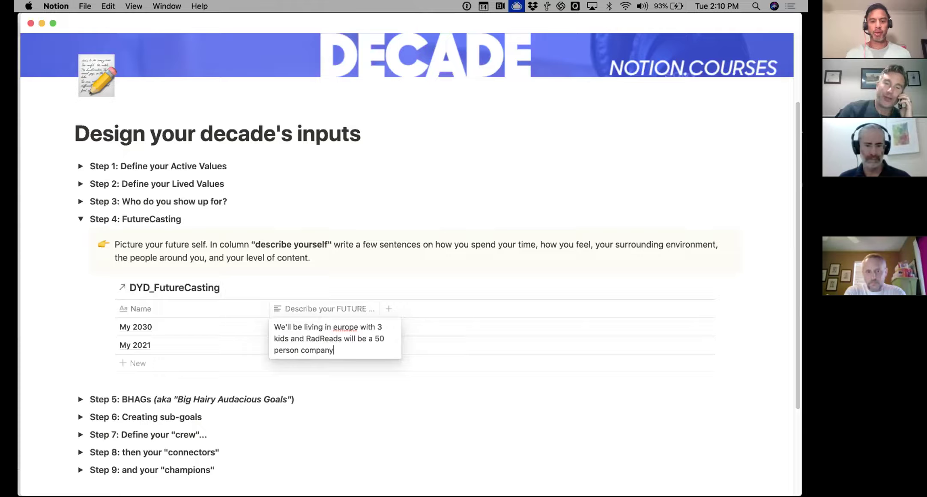
key(Escape)
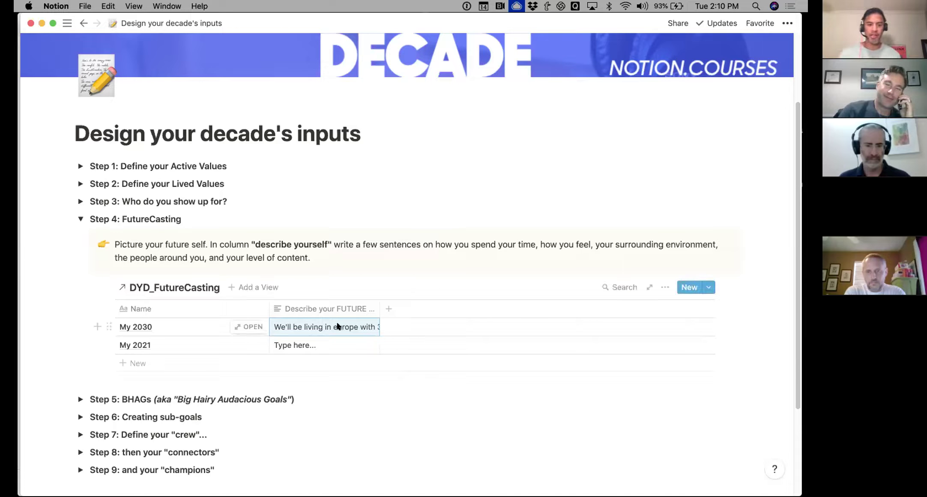
click(81, 220)
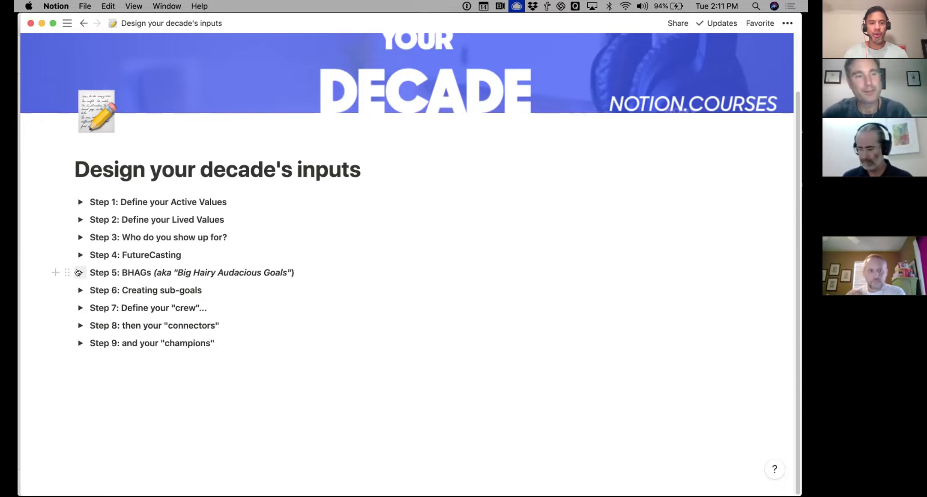
Expand Step 5 and set Personal BHAG #1 to 'Regularly surf waves > 5 feet with confidence.'
click(78, 272)
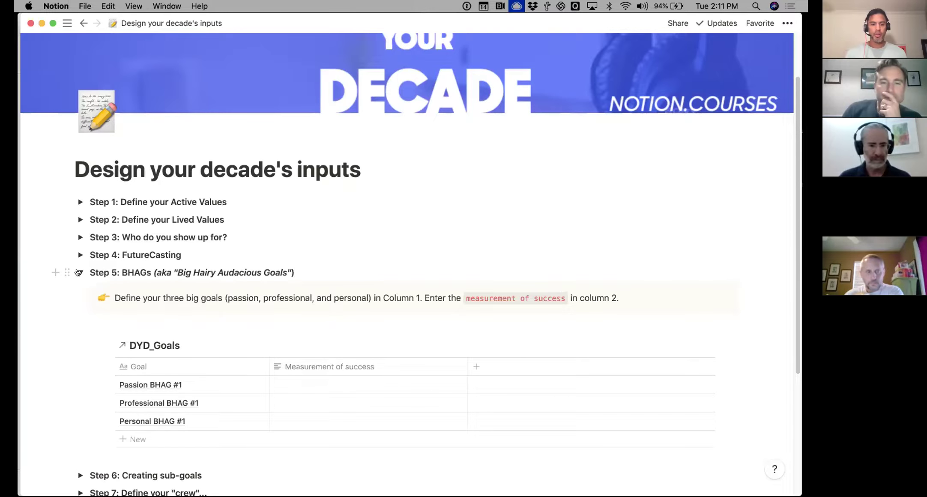
scroll(79, 271, down, 5)
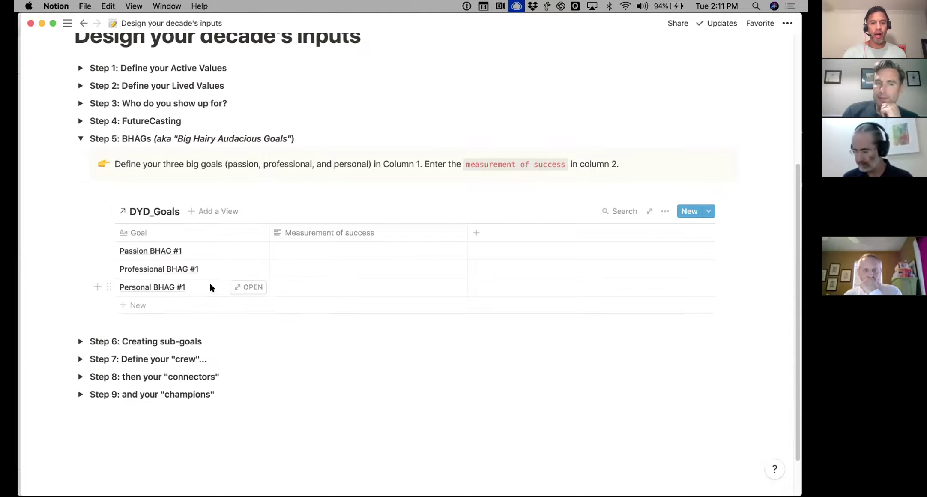
click(195, 291)
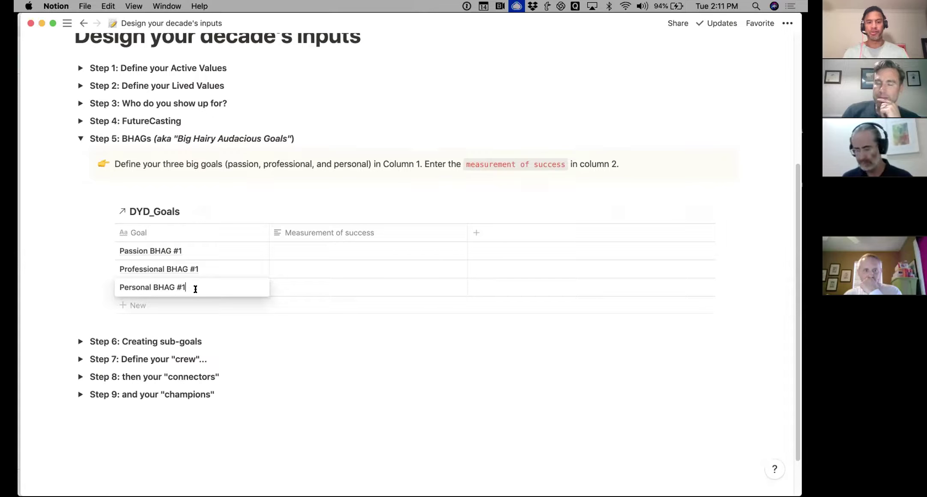
triple_click(195, 290)
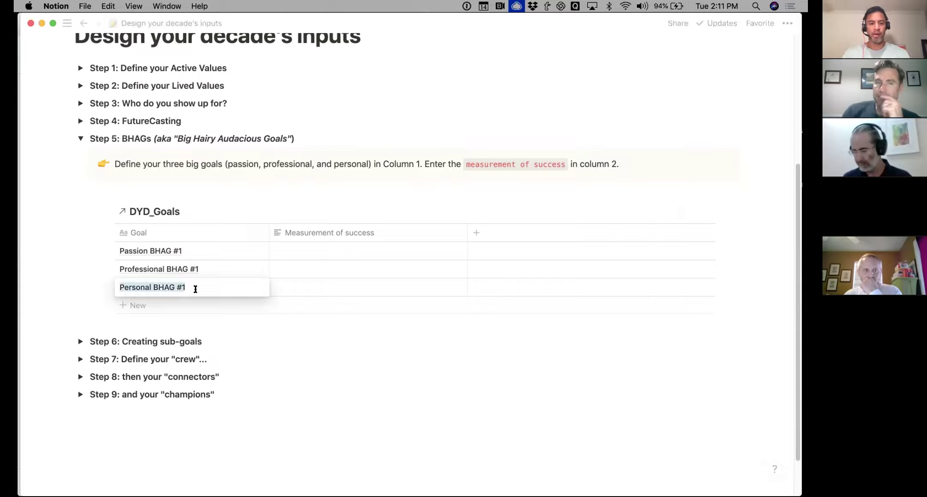
text(Regularly su)
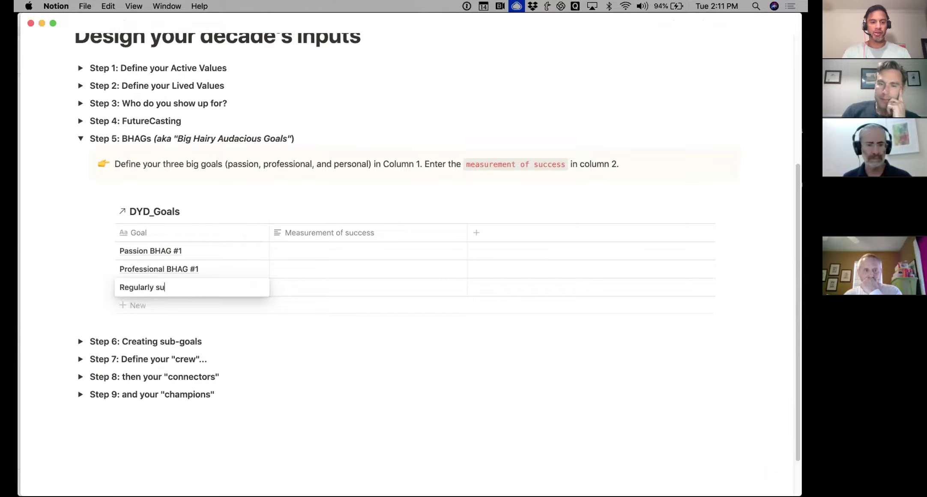
text(rf waves > 5 feet w)
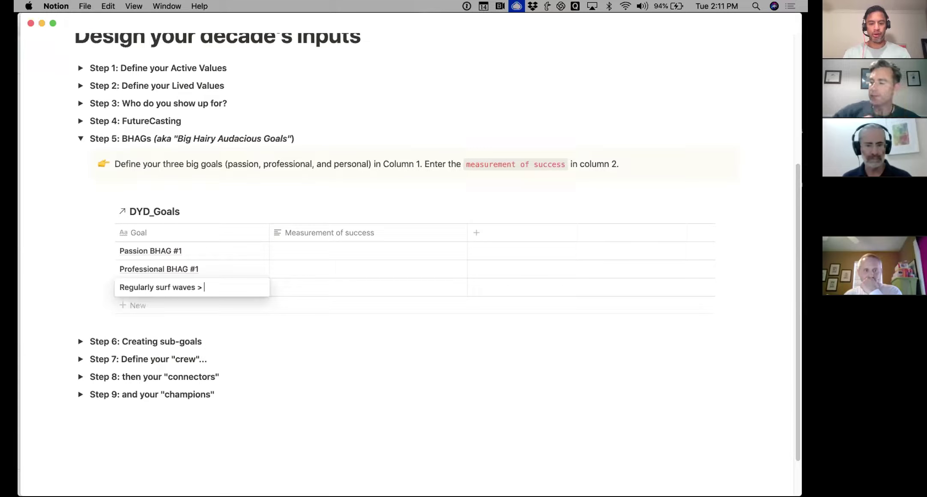
text(ith confidence.)
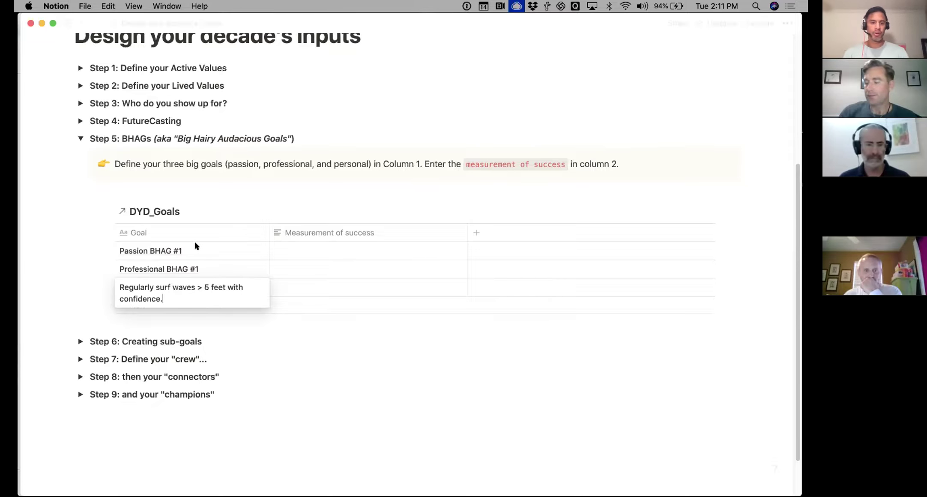
key(Escape)
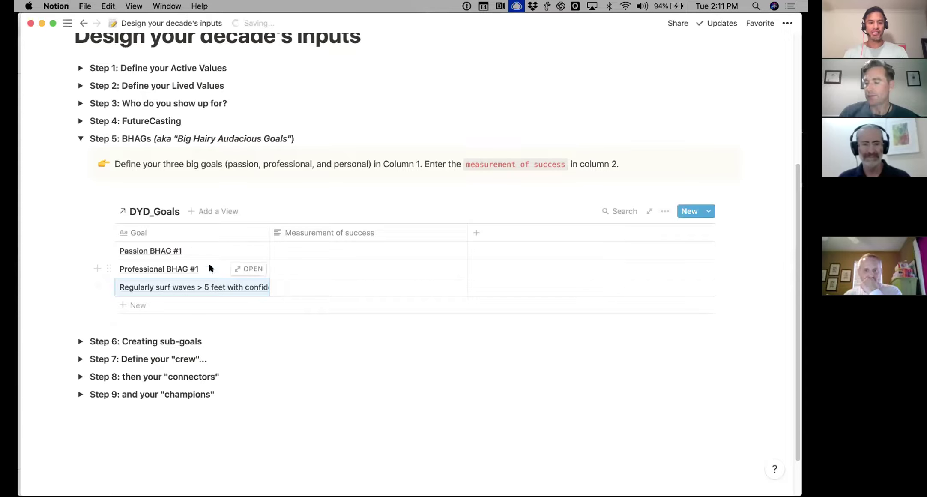
Replace Professional BHAG #1 with 'Generate X dollars in online course revenue'
click(212, 265)
key(super+a)
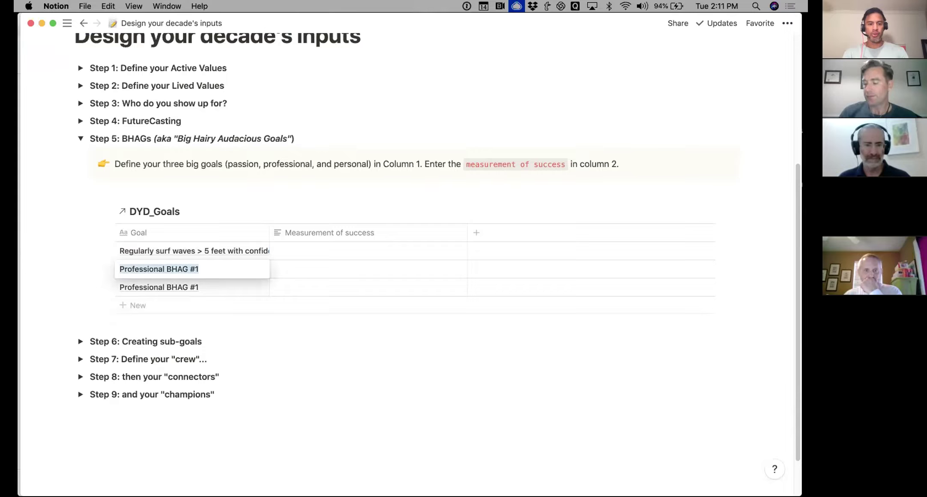
text(Generate )
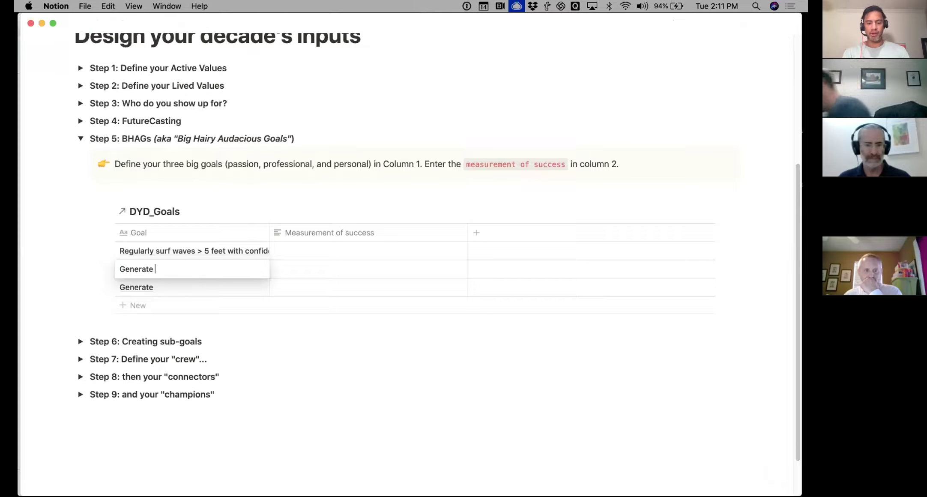
text(T)
key(BackSpace)
text(X )
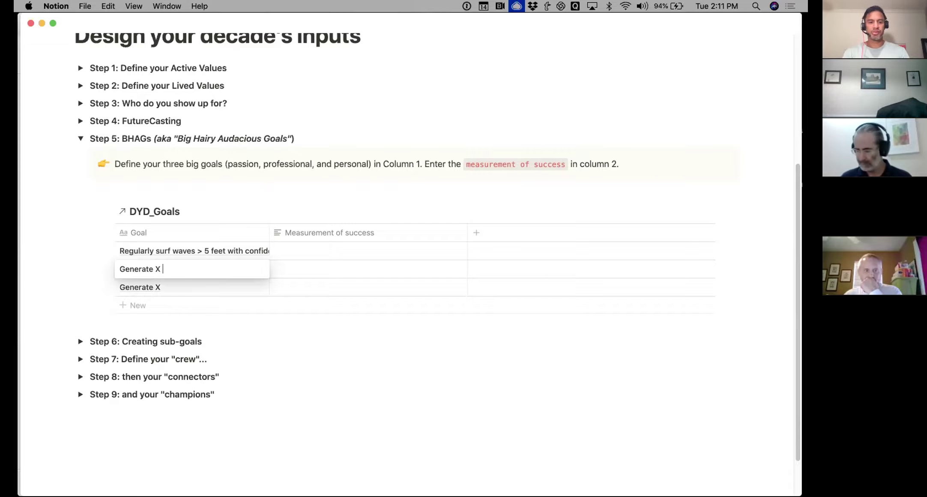
text(dollars in )
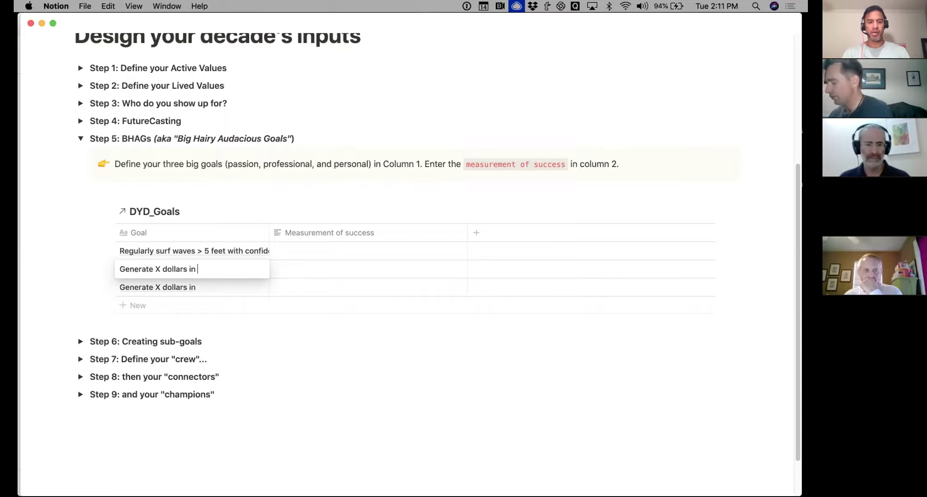
text(online course revenue)
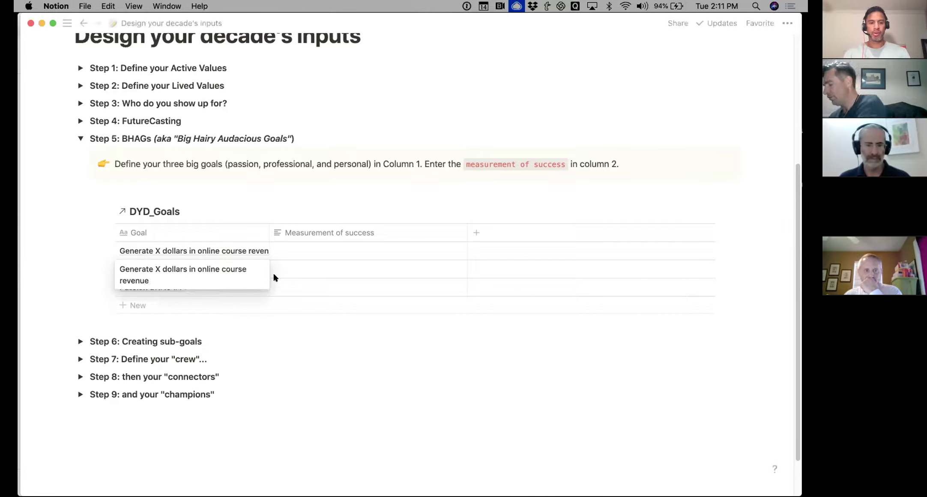
key(Escape)
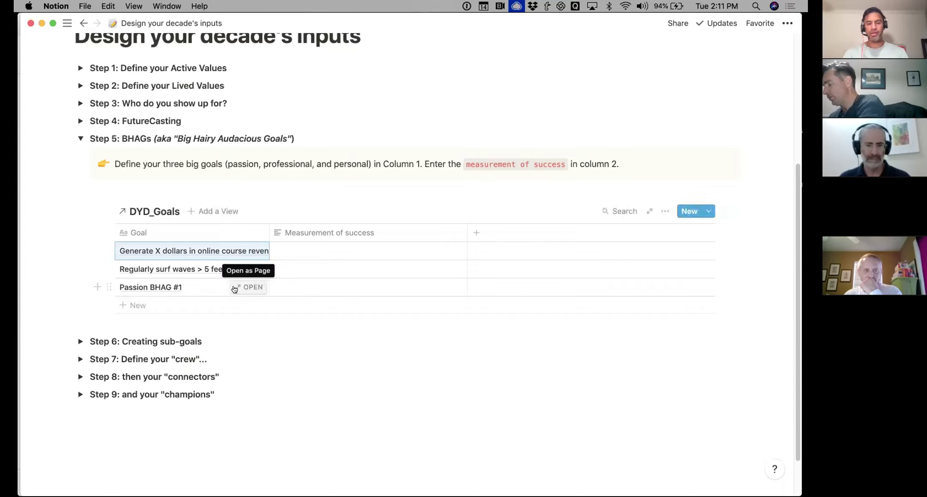
Retitle Passion BHAG #1 'Take two 1 week advenutres' with a loved one, then close the page
click(244, 288)
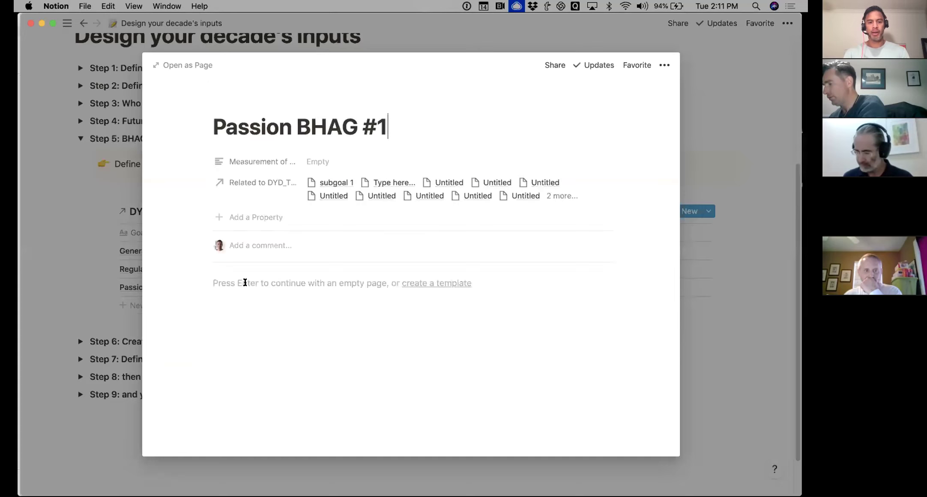
triple_click(329, 121)
text(Take)
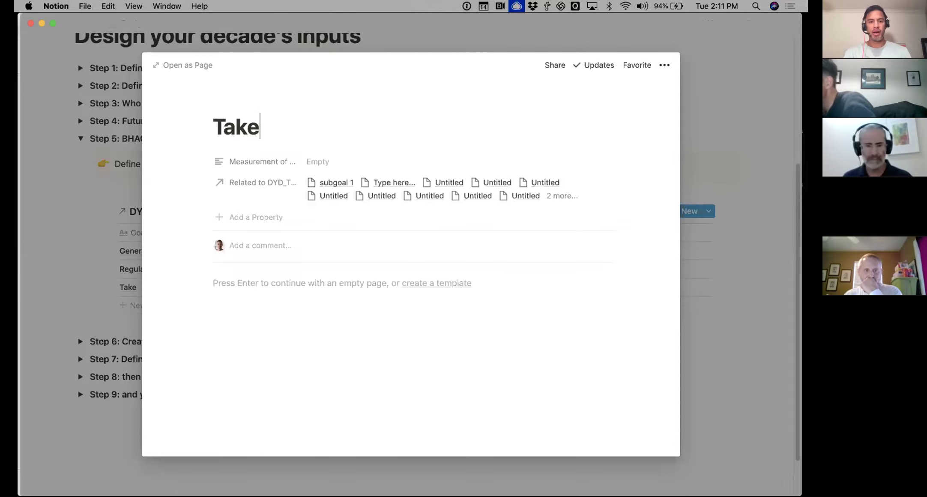
text( two 1 week af)
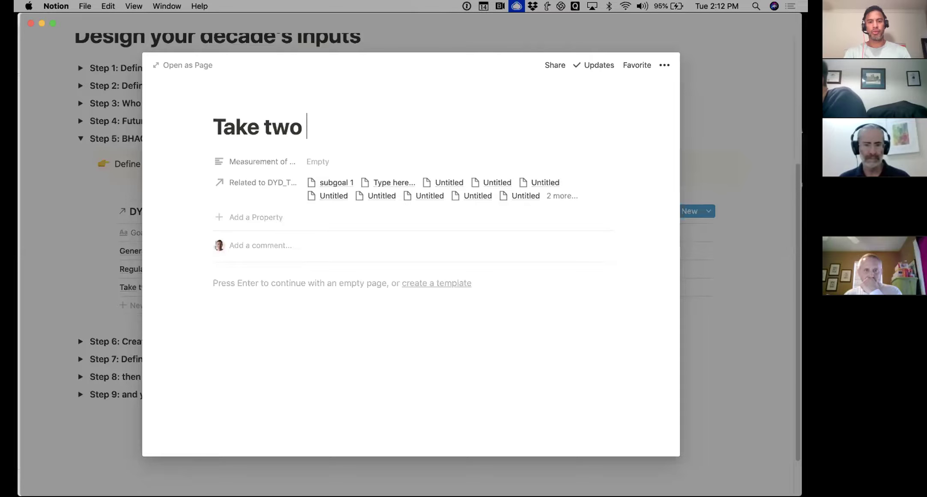
key(BackSpace)
text(dvenutres w/lisa)
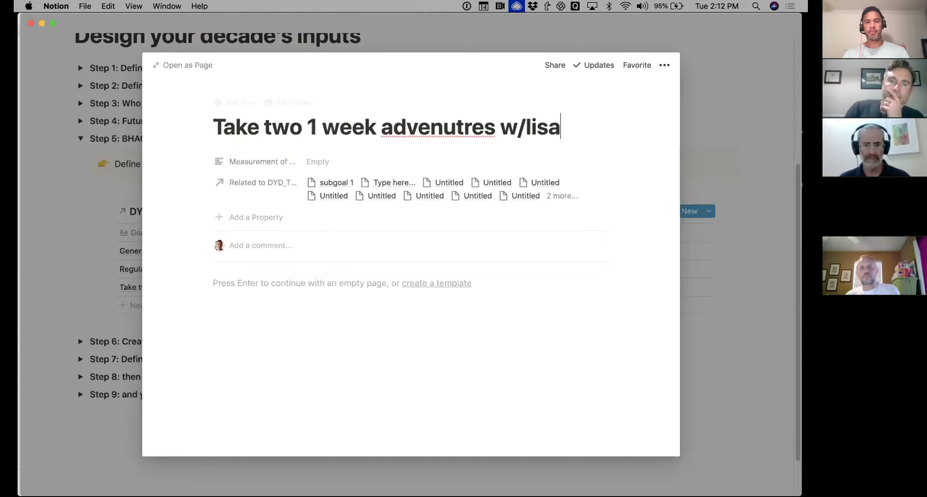
key(Escape)
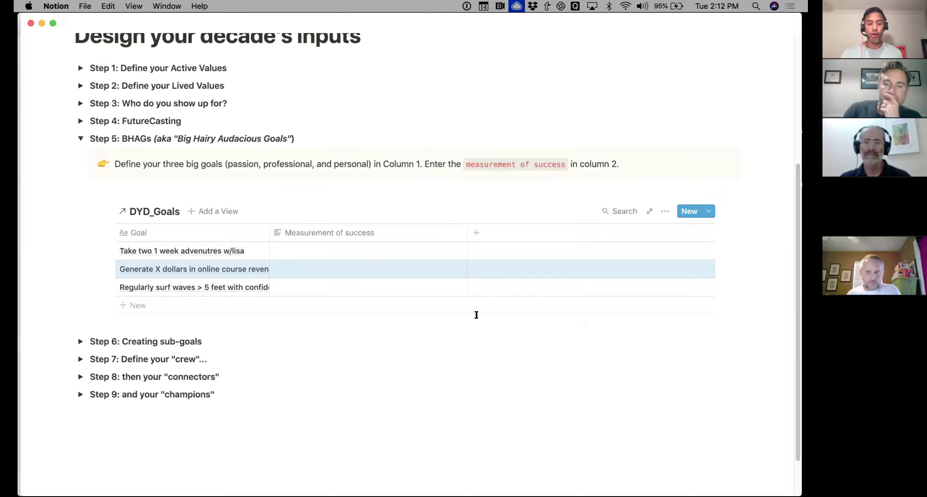
Collapse Step 5 BHAGs, re-expand it to review the goals table, then fold it again
mouse_move(459, 495)
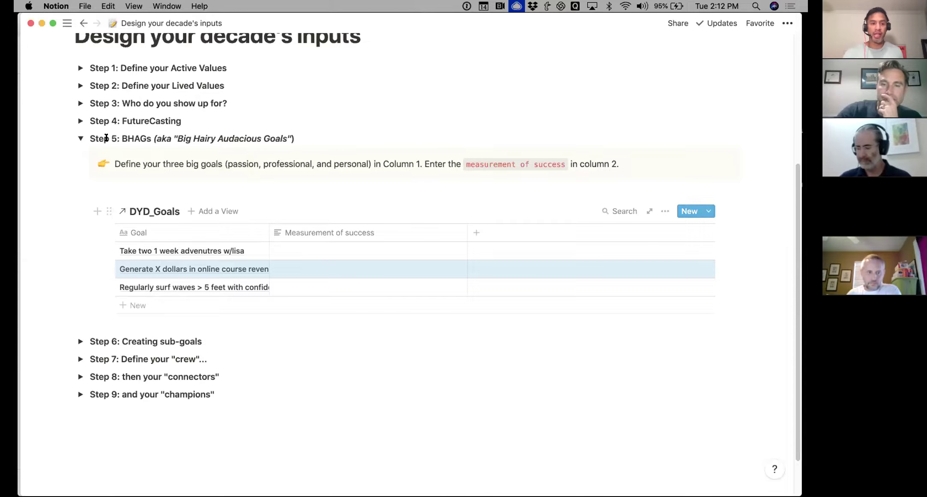
click(81, 138)
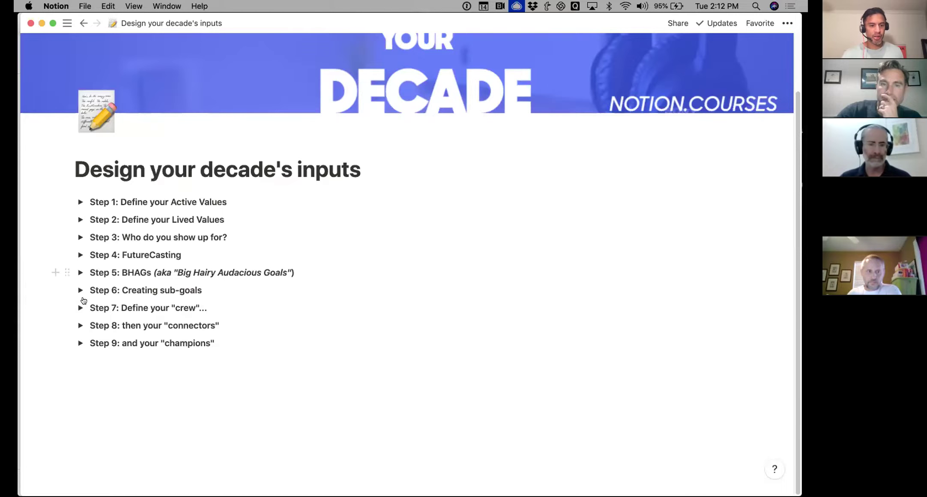
click(80, 272)
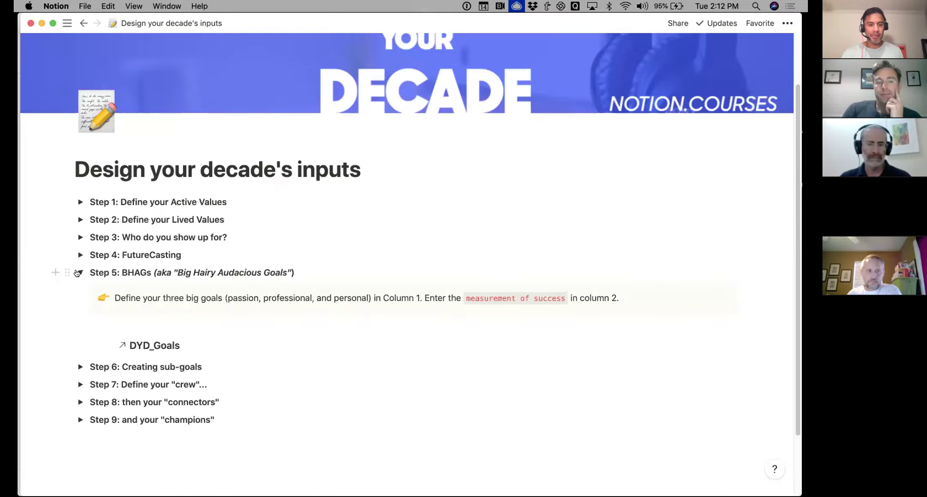
scroll(150, 379, down, 2)
scroll(154, 369, down, 1)
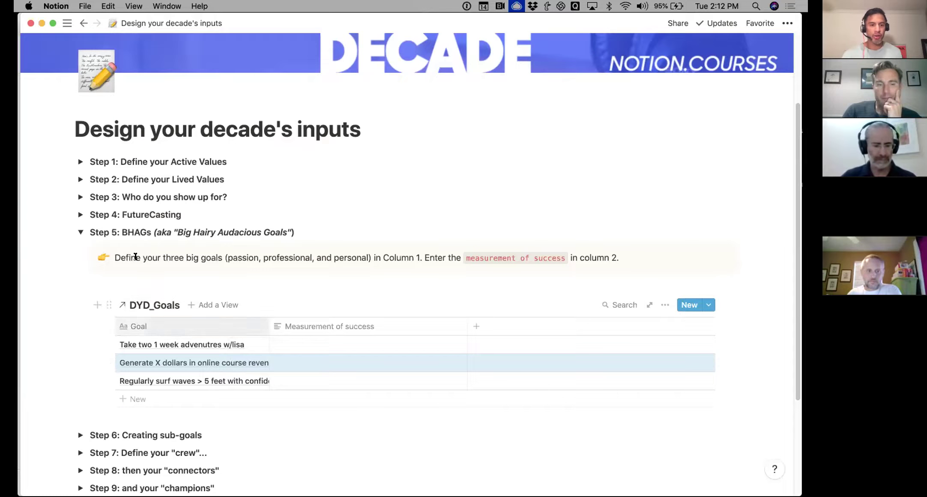
click(80, 232)
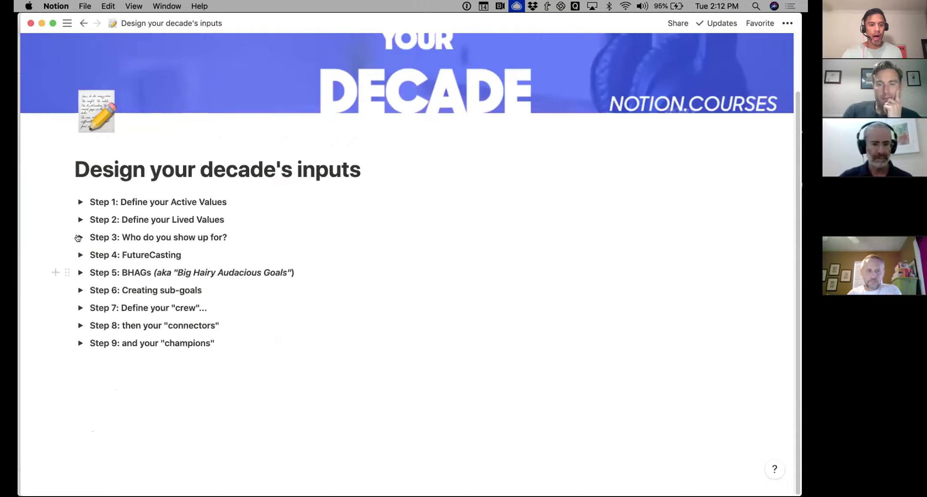
Expand Step 6 and widen the DYD_Tasks BHAG column so full goal titles show
click(79, 290)
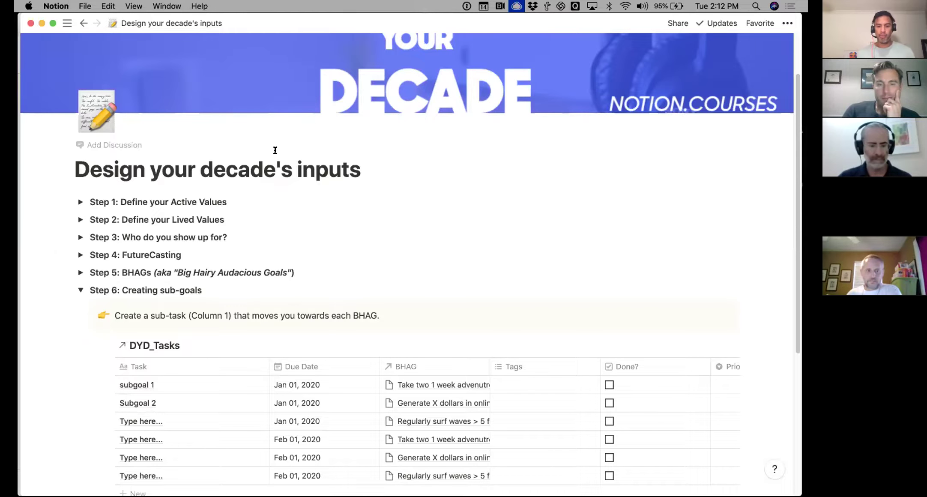
scroll(469, 105, down, 5)
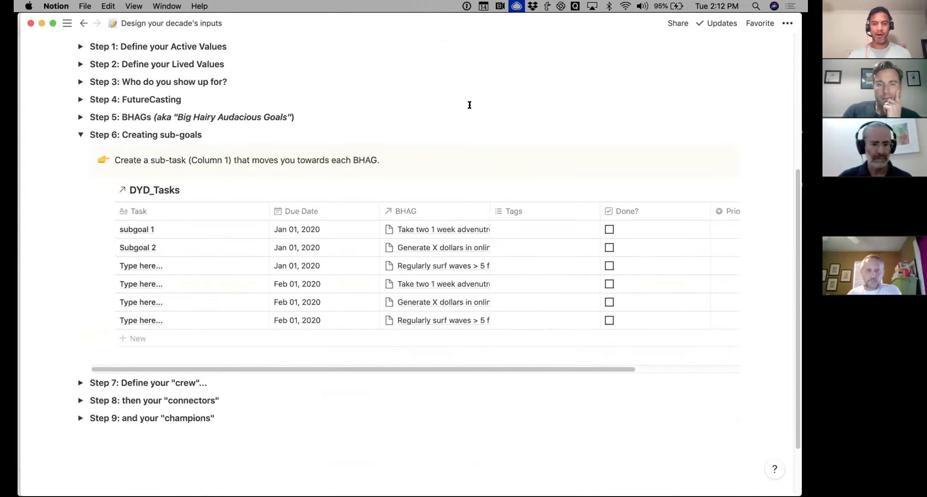
drag(489, 208, 557, 209)
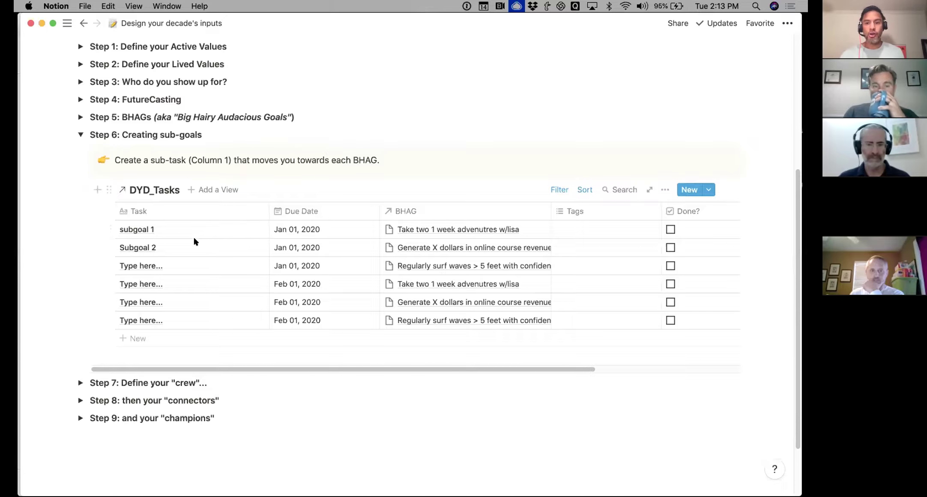
click(166, 194)
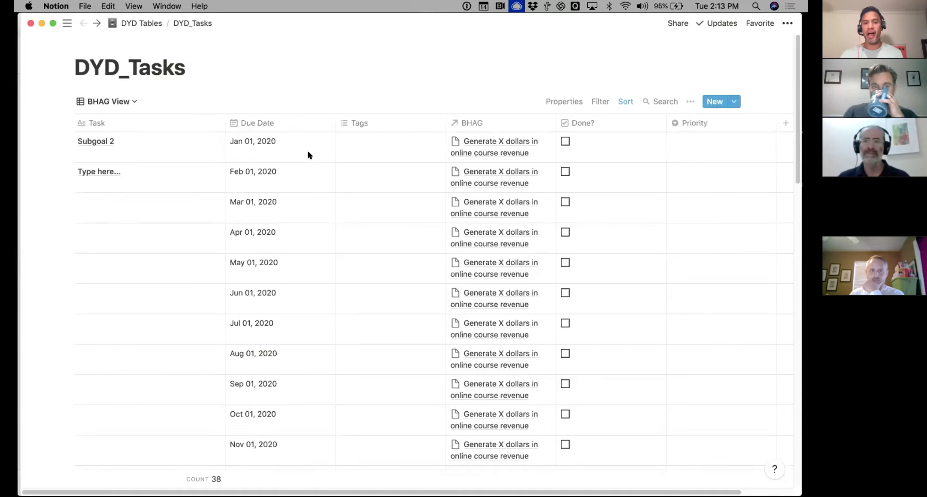
scroll(310, 155, down, 15)
scroll(310, 155, down, 5)
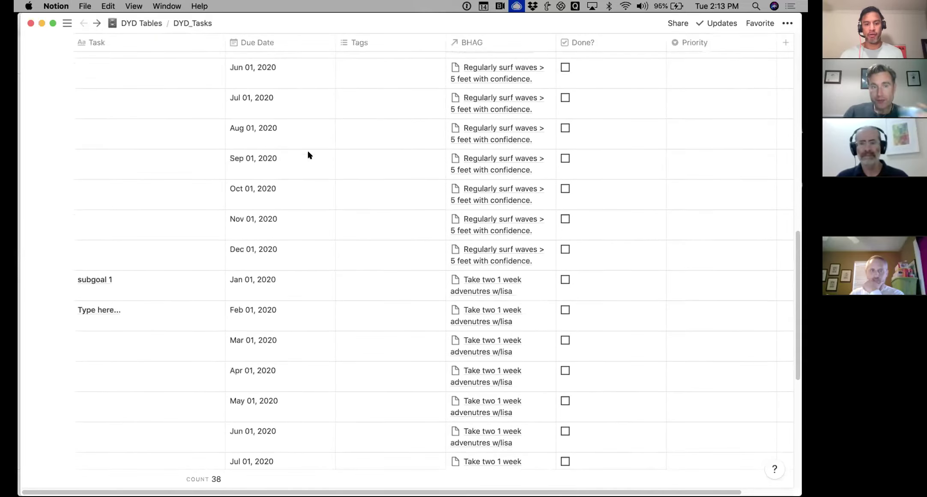
scroll(309, 155, up, 8)
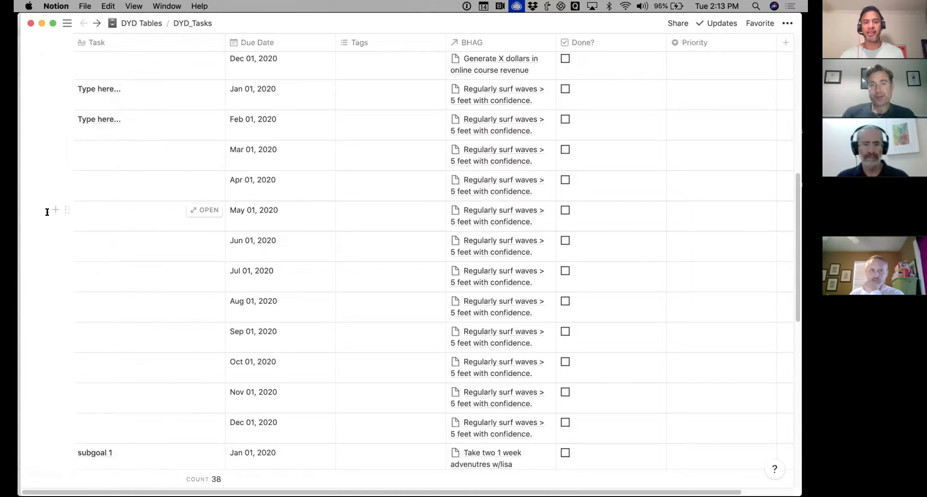
mouse_move(26, 210)
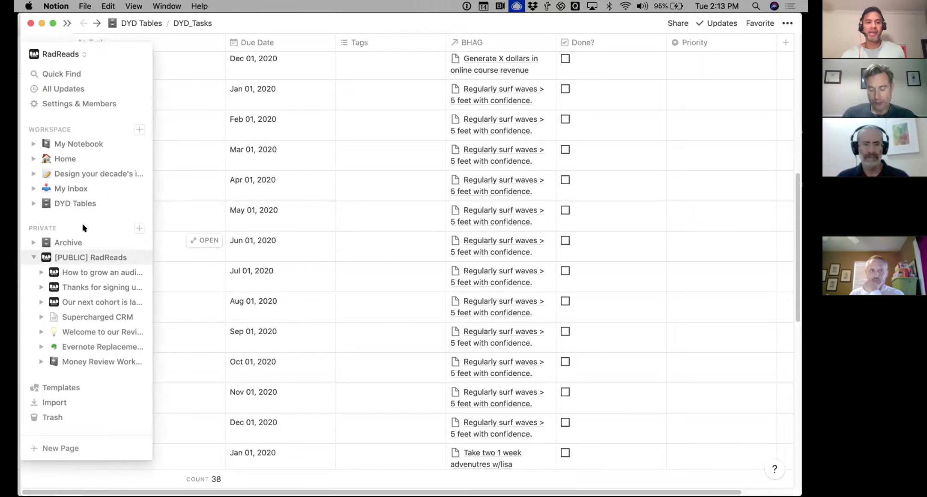
click(96, 175)
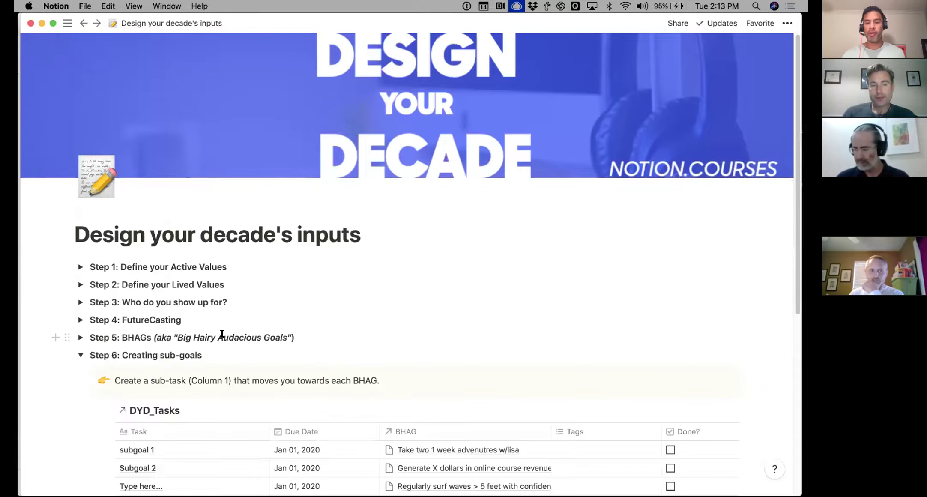
Rename the Subgoal 2 task to 'Create 3 paid modules for coaching practice'
scroll(248, 332, down, 5)
scroll(223, 336, down, 5)
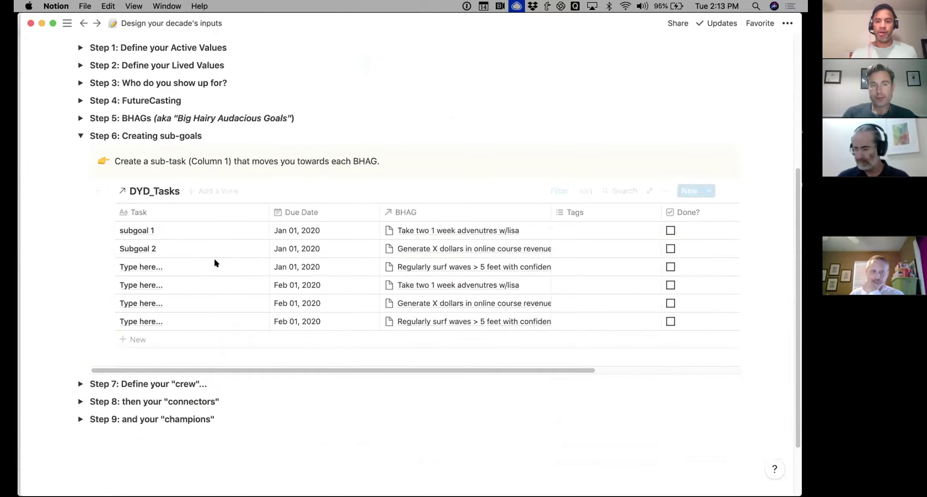
click(191, 246)
key(super+a)
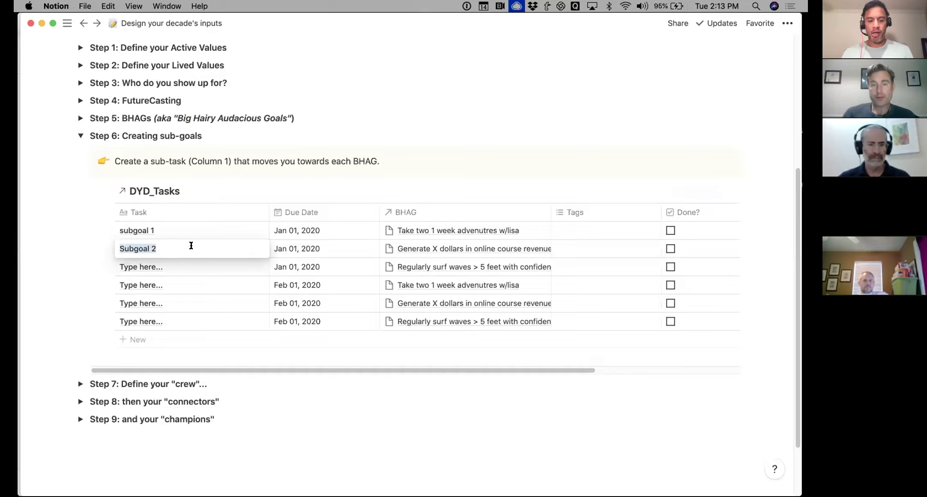
text(Crete)
key(BackSpace)
key(BackSpace)
text(a)
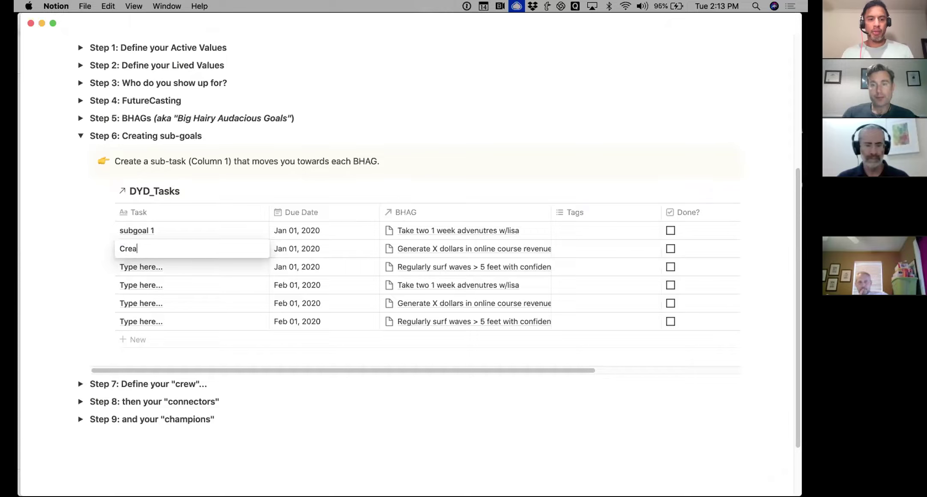
text(ee 3 paid modules for coac)
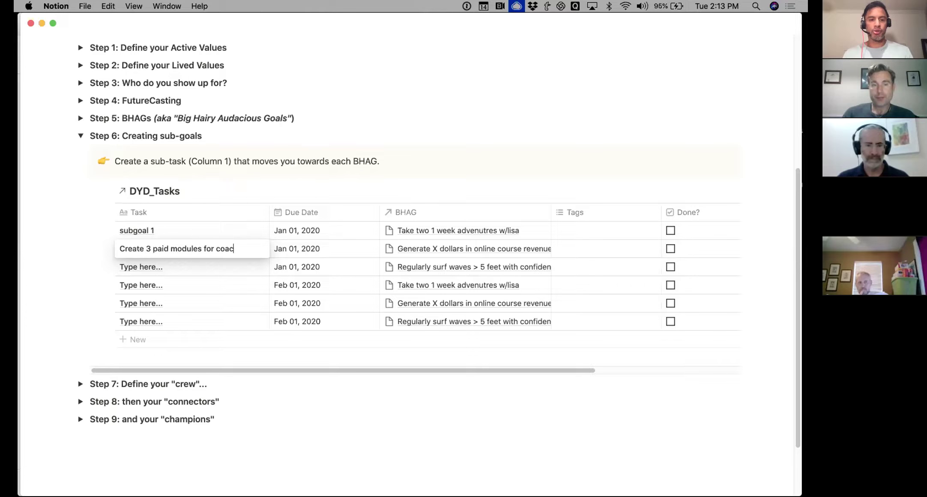
text(hing practice)
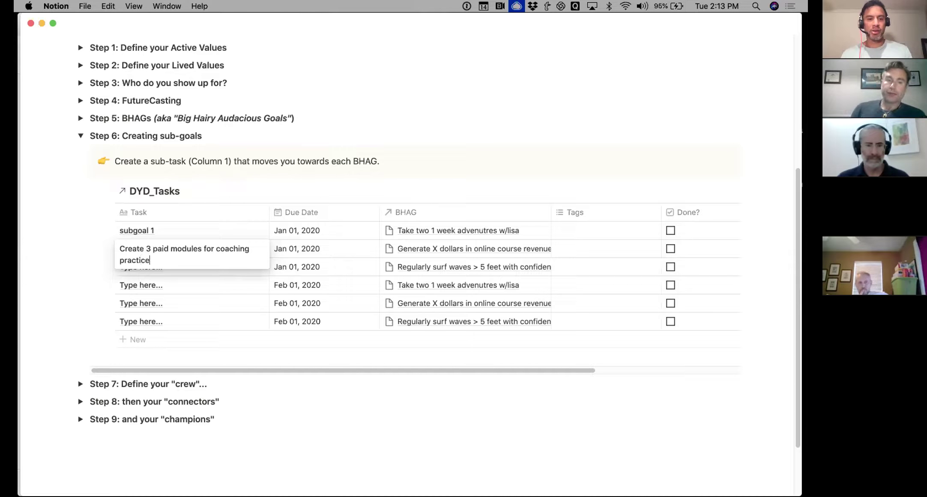
key(Tab)
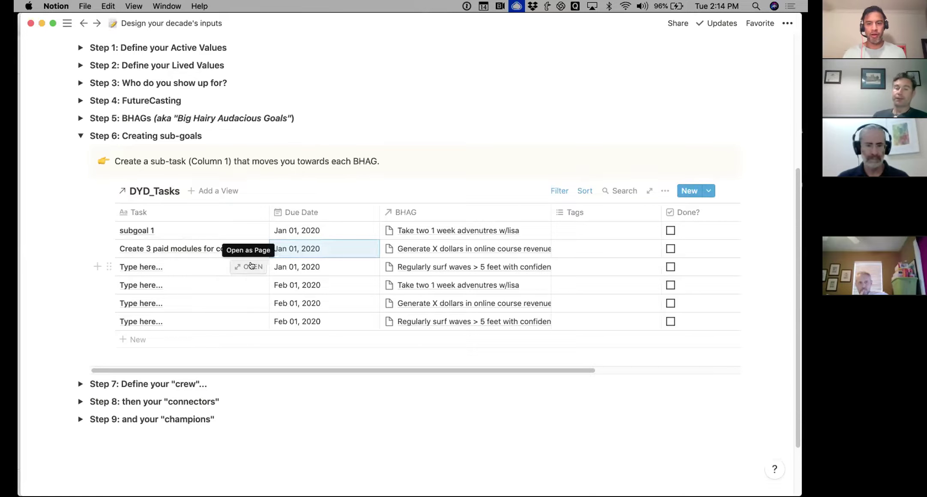
Replace the third row's task placeholder with 'Join a local meetup in Malibu'
click(218, 266)
key(super+a)
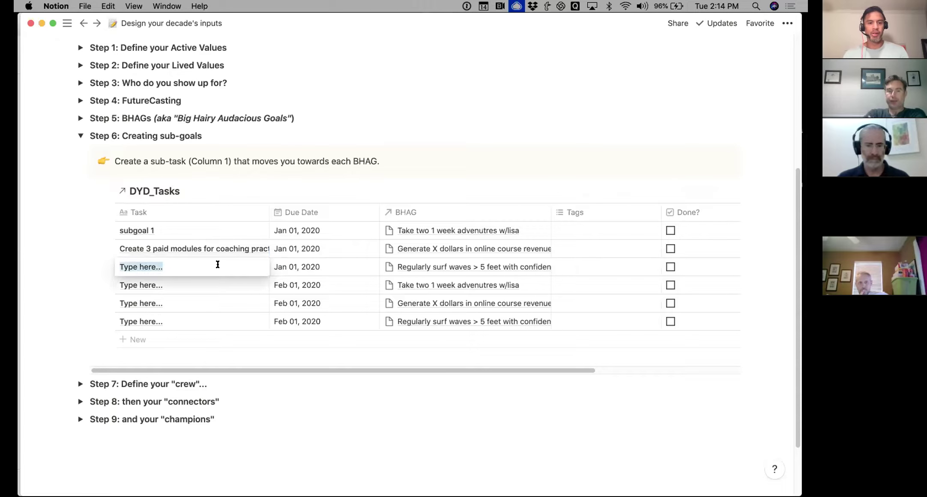
text(Hire)
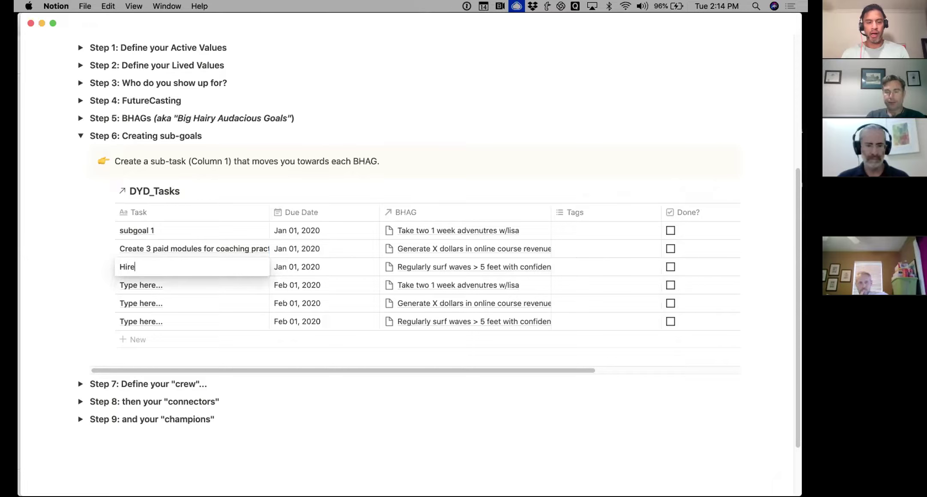
key(BackSpace)
key(BackSpace)
key(BackSpace)
key(BackSpace)
text(Join a local meetup in Malibu)
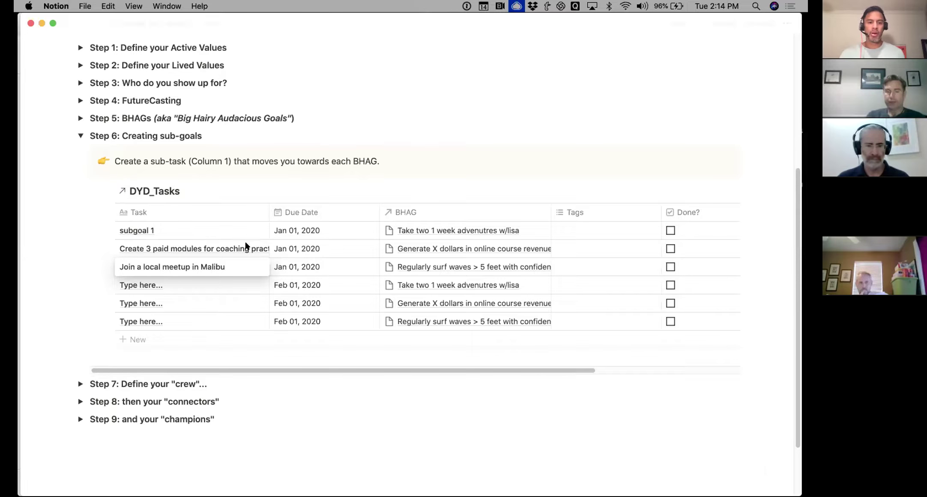
key(Escape)
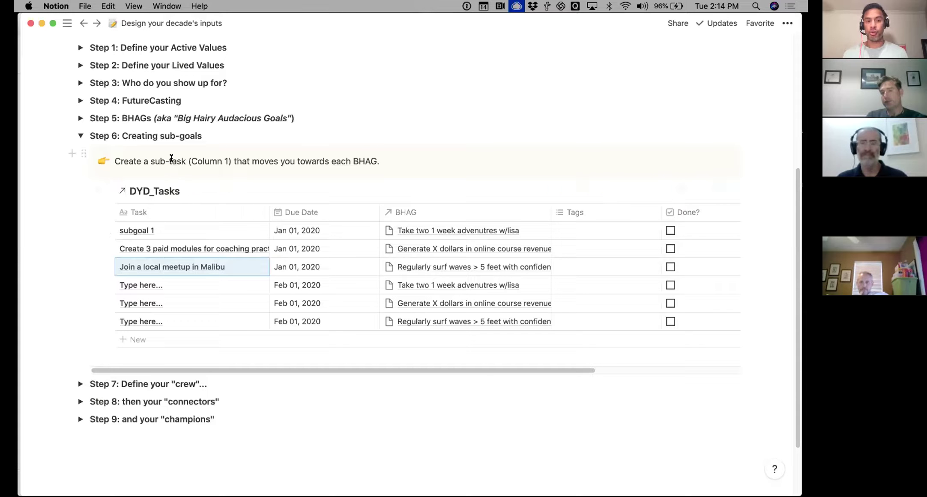
Fold away Step 6: Creating sub-goals
click(79, 138)
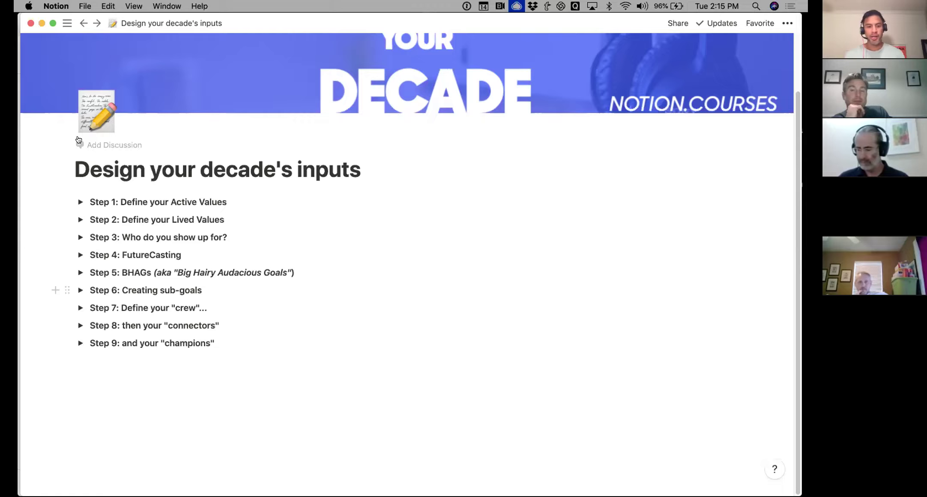
Expand Step 7: Define your "crew" and scroll to its DYD_CRM table
click(80, 308)
scroll(218, 273, down, 5)
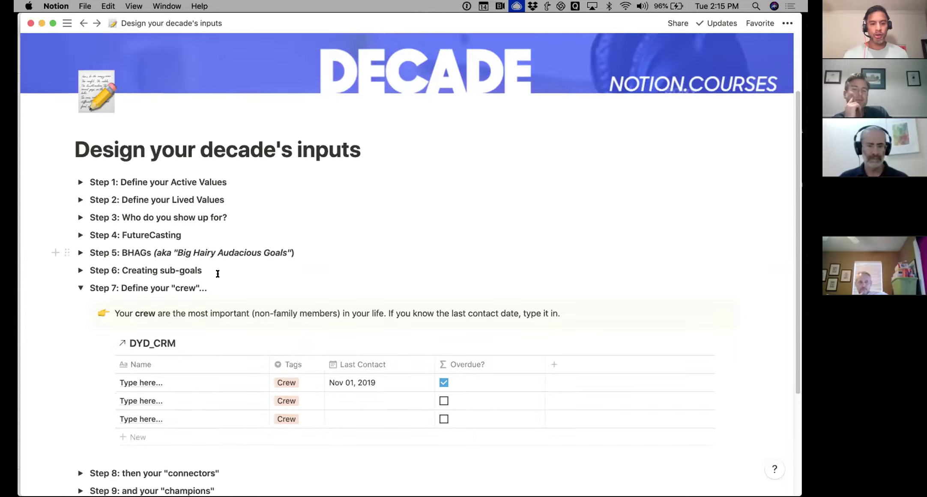
scroll(218, 274, down, 1)
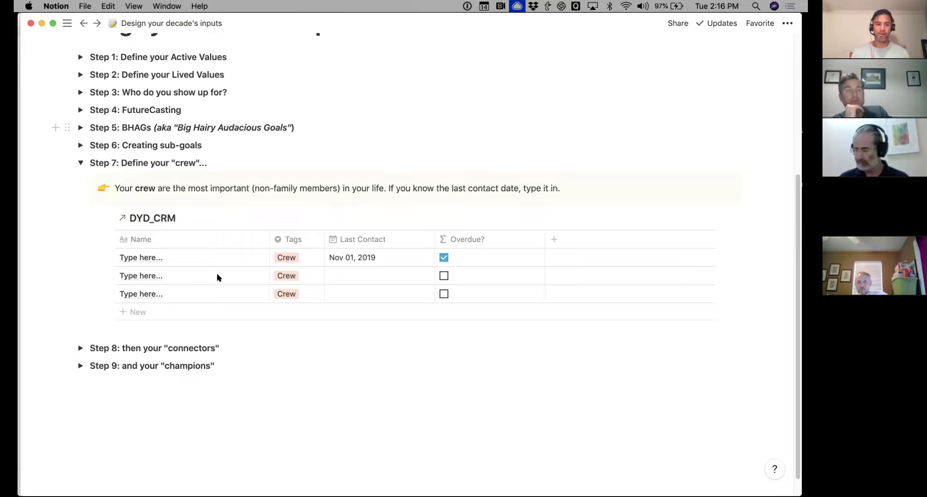
Replace the three crew rows' placeholder names with contact names
click(160, 256)
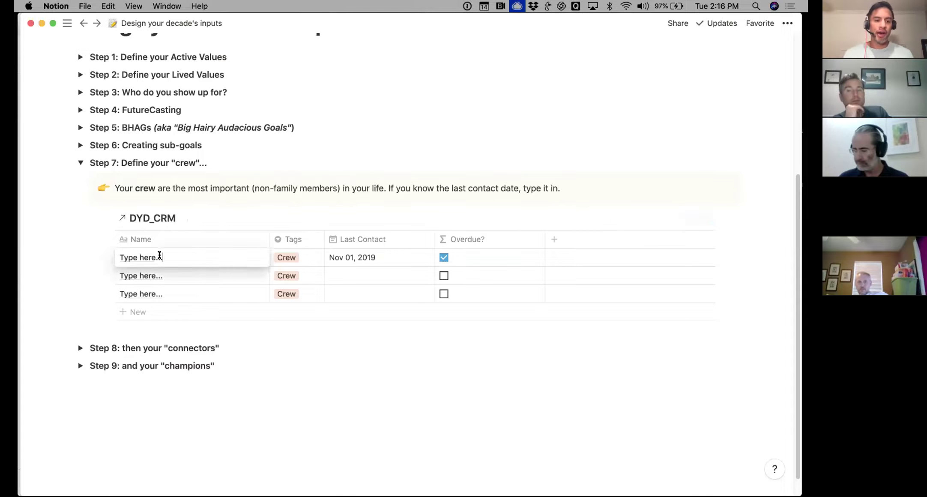
triple_click(160, 256)
text(Kevi)
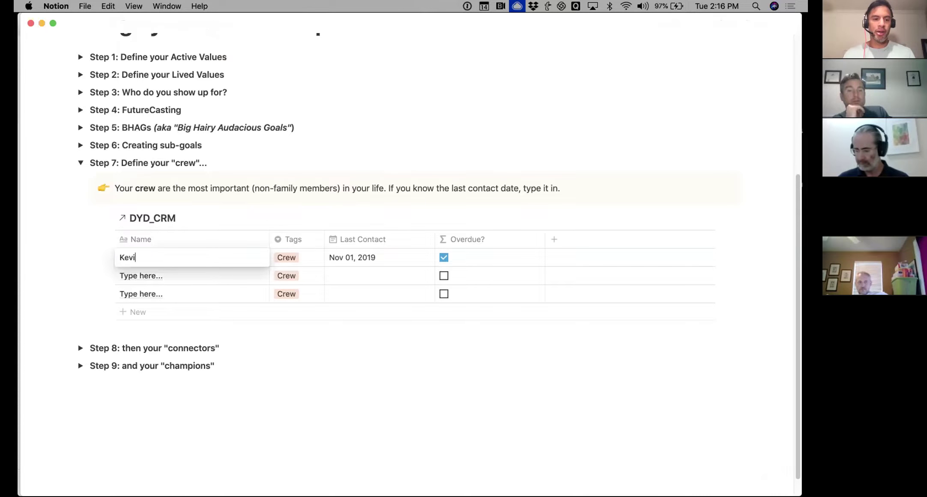
text(n D)
key(Escape)
triple_click(153, 274)
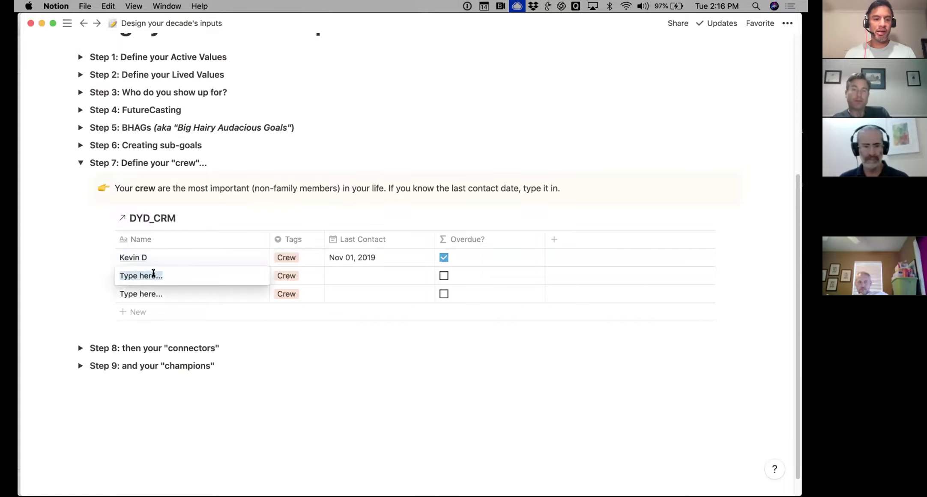
text(Robyn S)
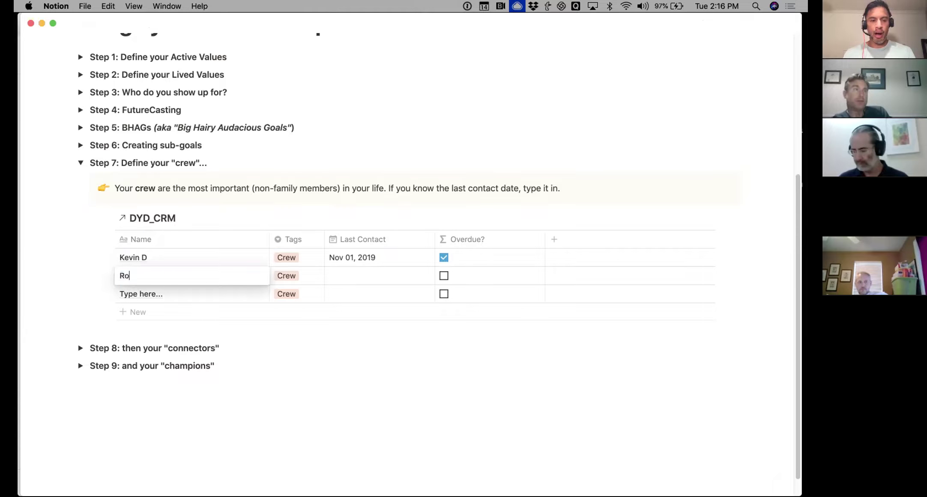
triple_click(153, 296)
text(Billy B)
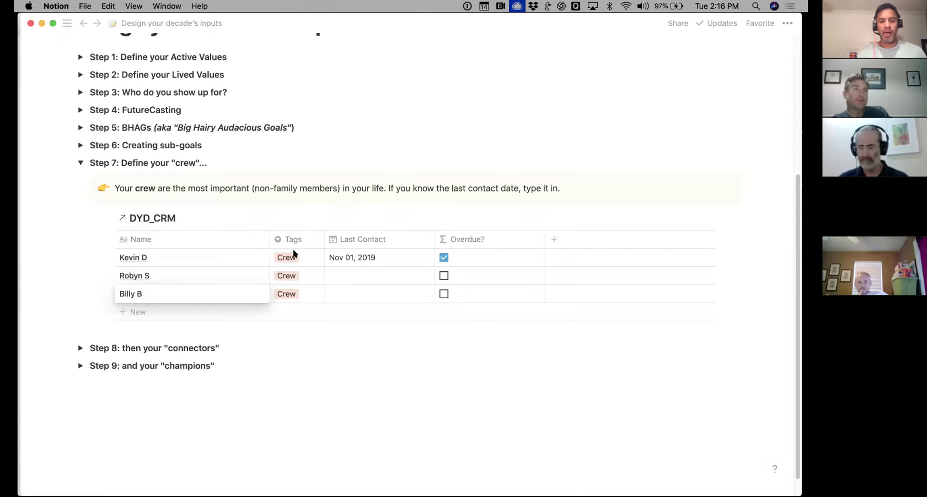
key(Escape)
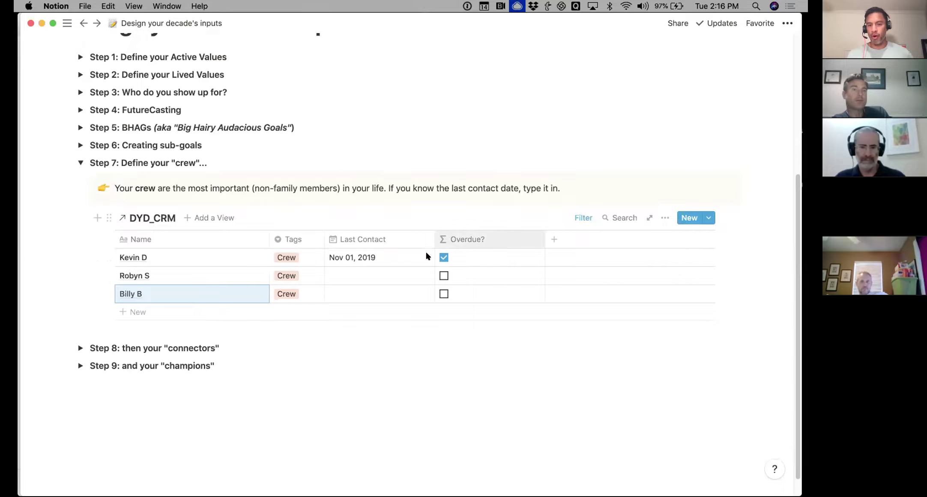
Set last contact dates Jan 14, 2020 and Oct 02, 2019 for crew rows two and three, then collapse Step 7
click(348, 275)
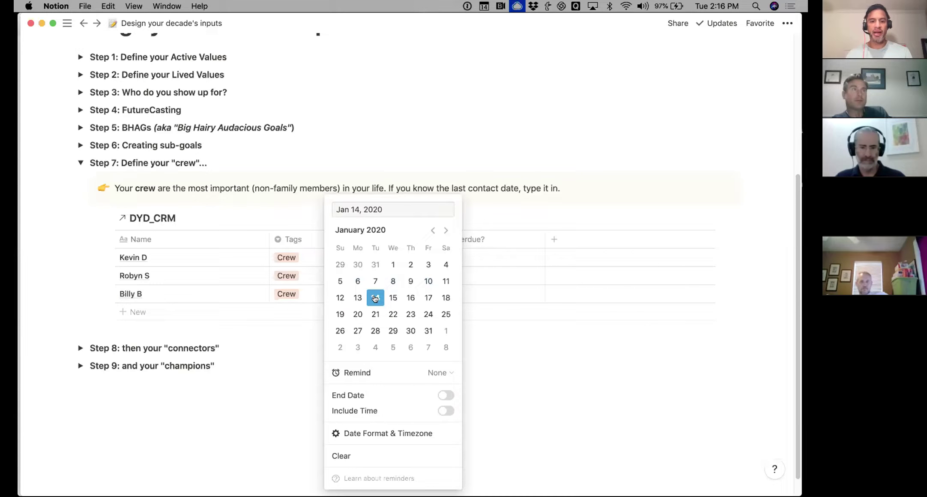
click(290, 332)
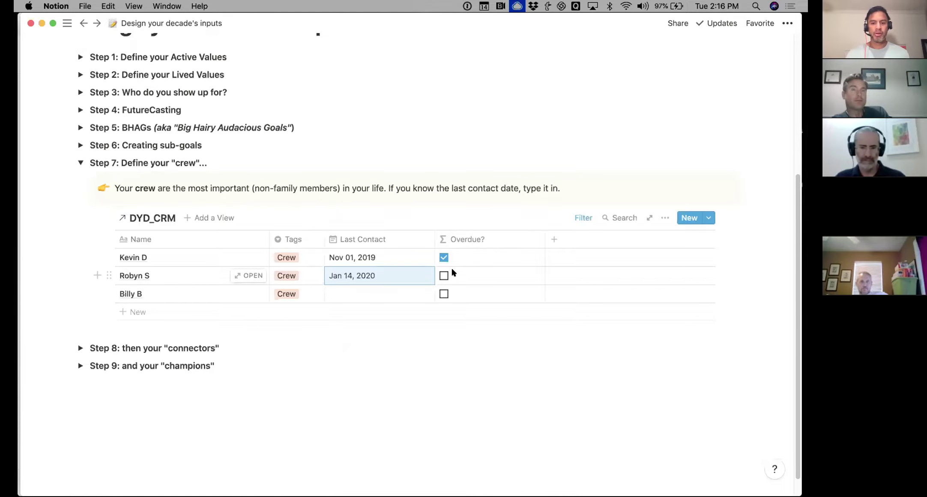
click(366, 292)
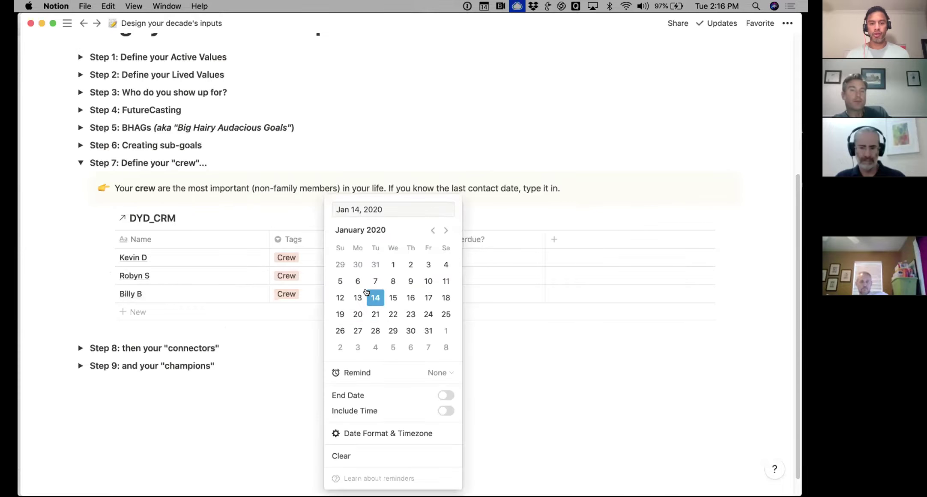
click(432, 230)
click(432, 230)
click(432, 230)
click(399, 260)
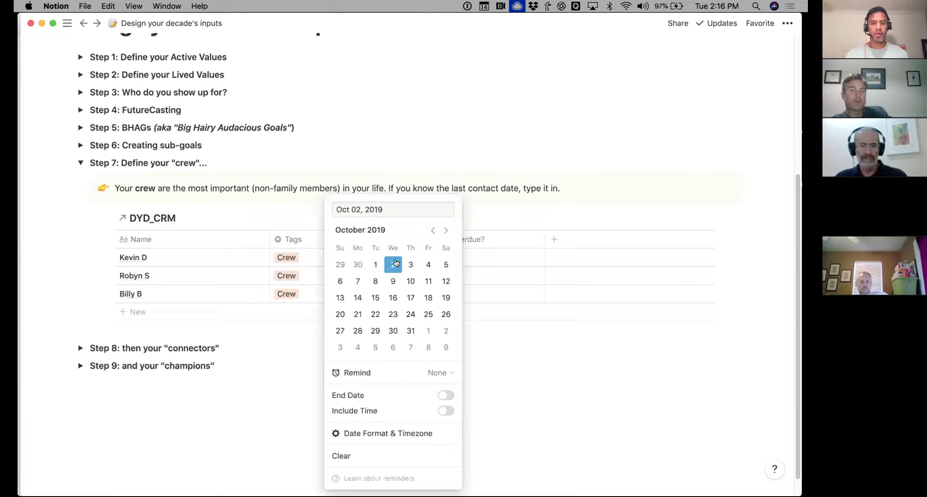
click(512, 133)
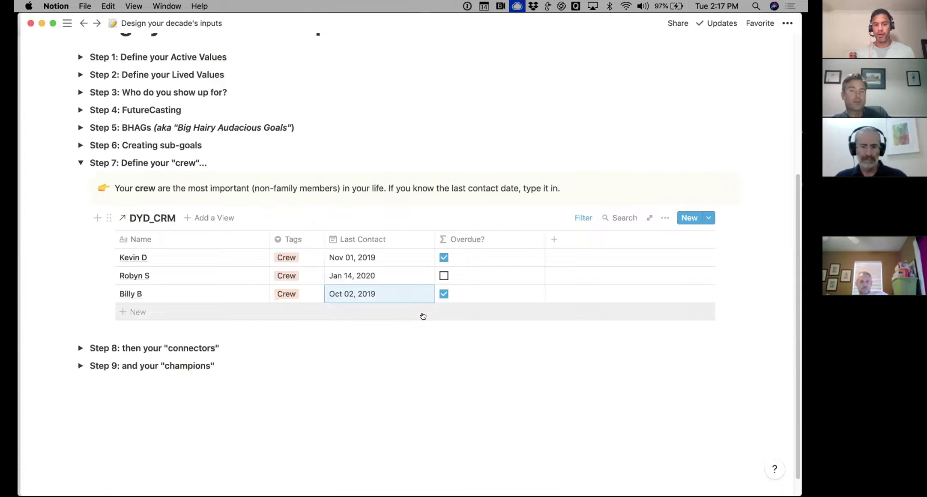
click(81, 163)
Expand Step 8 and enter contact names into all three Connectors rows of DYD_CRM
click(80, 325)
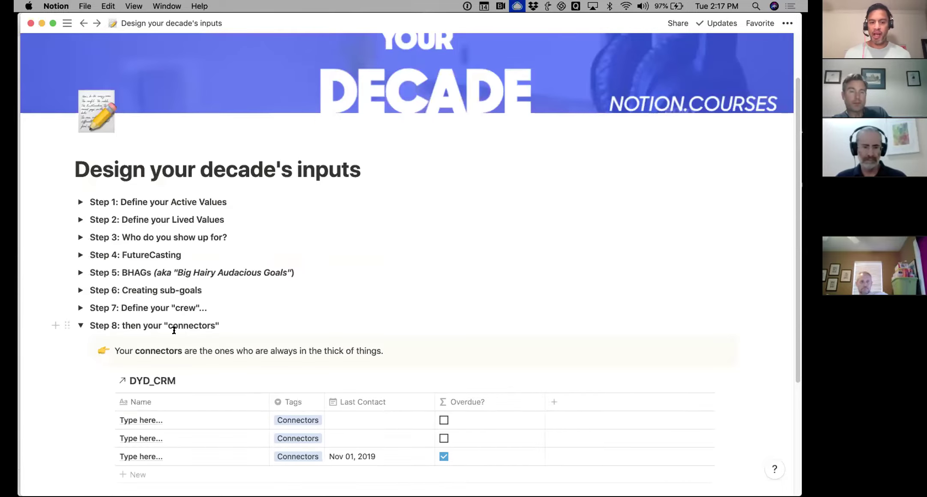
scroll(172, 325, down, 5)
click(174, 252)
triple_click(174, 252)
text(Kanye W)
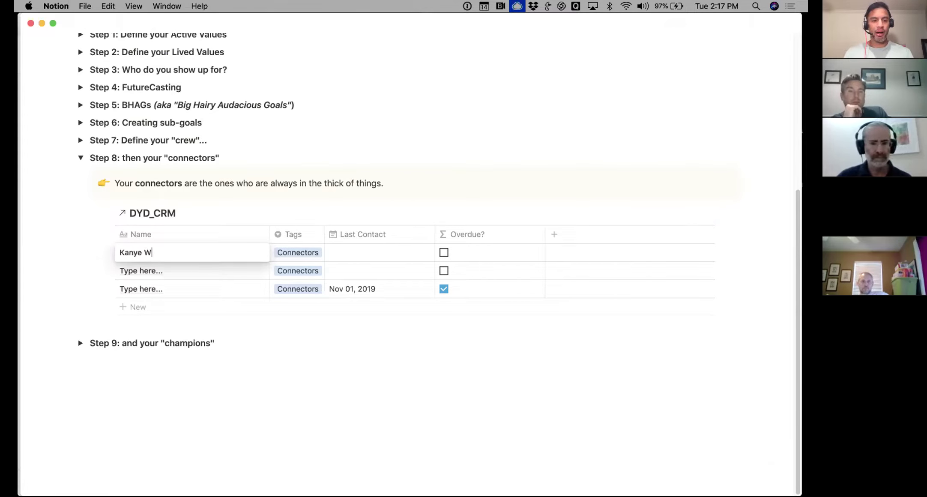
key(Return)
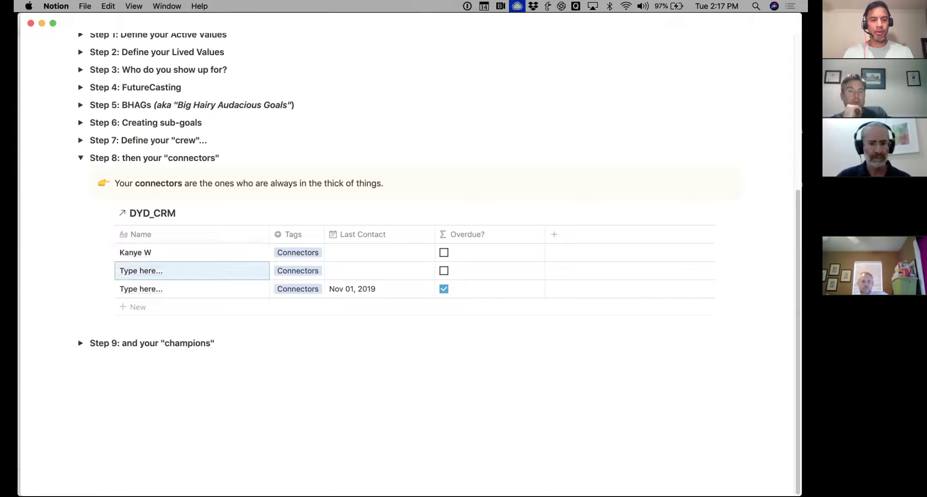
text(Billie E)
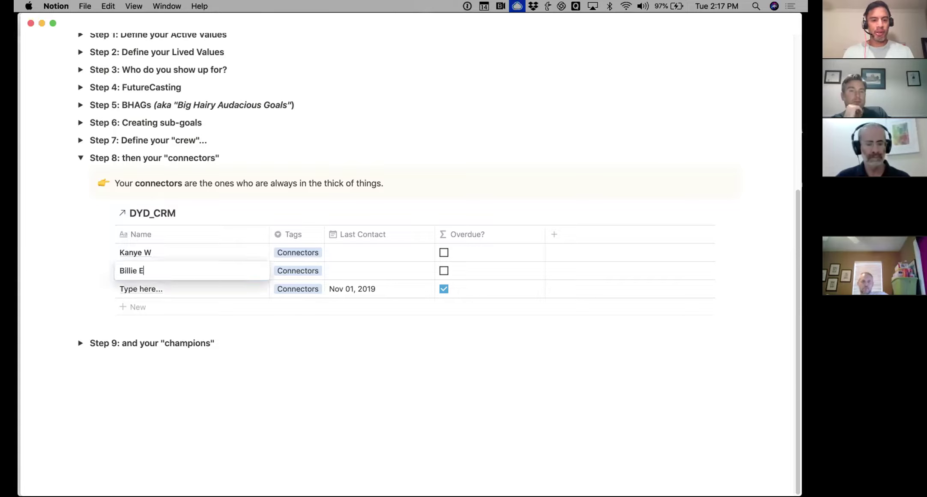
key(Return)
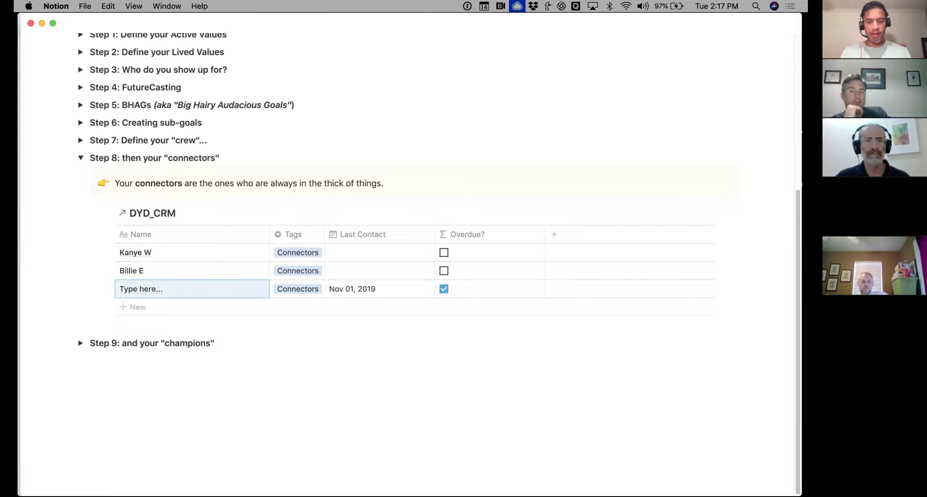
text(Luke Sky)
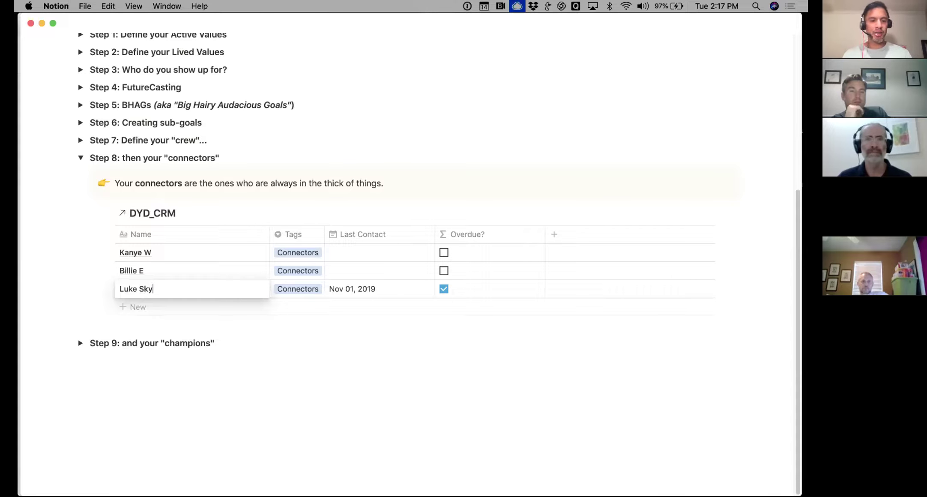
key(Escape)
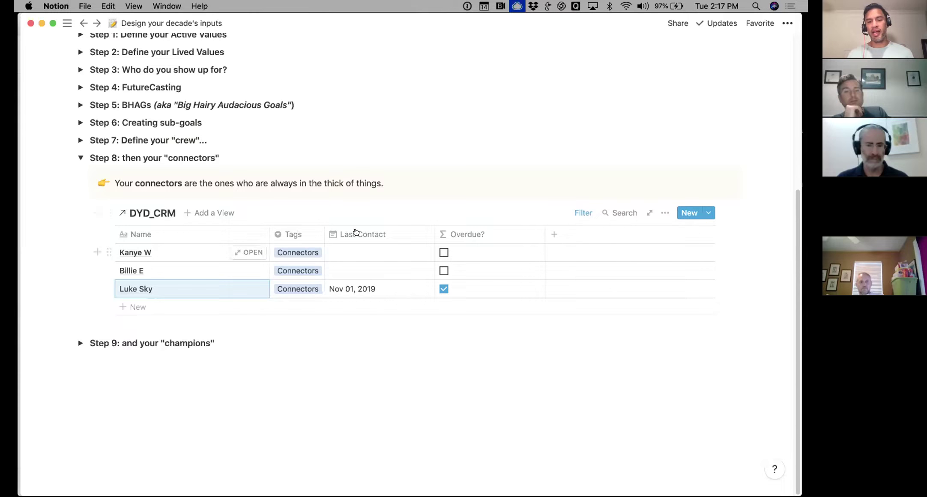
Collapse Step 8 connectors and expand Step 9 champions to show its DYD_CRM table
click(80, 158)
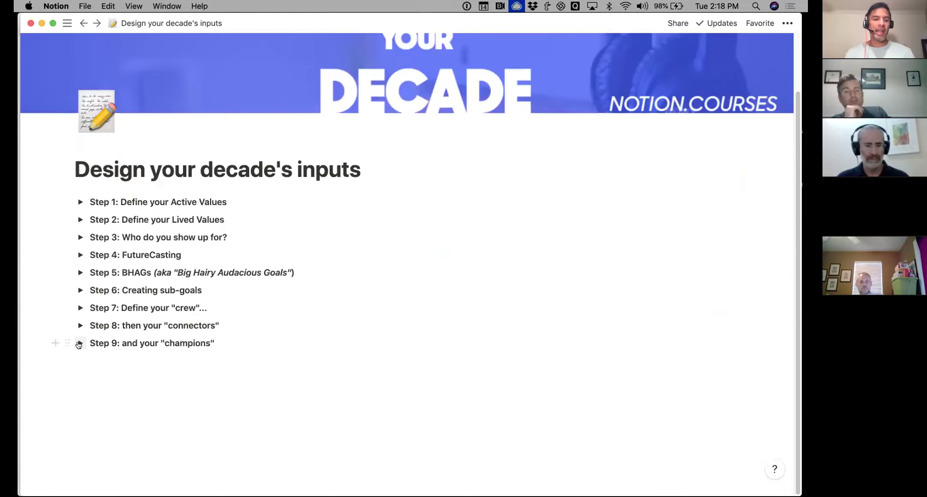
click(80, 343)
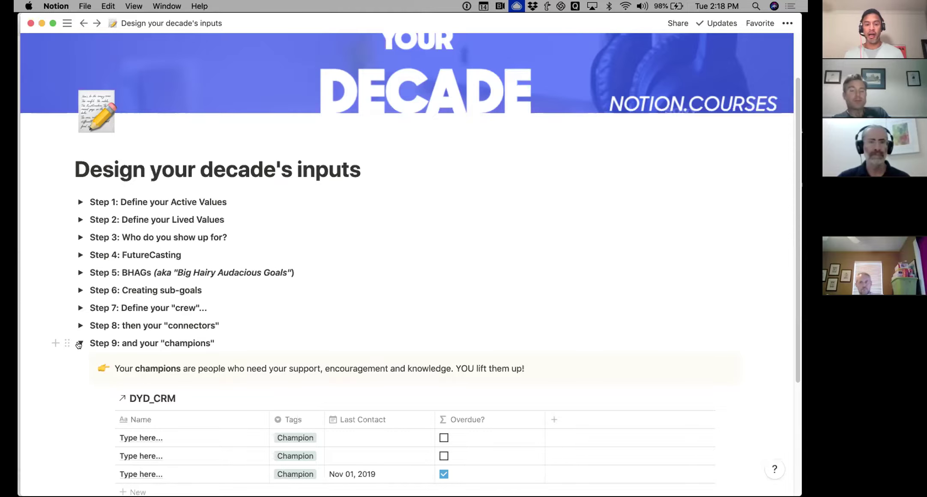
scroll(144, 283, down, 5)
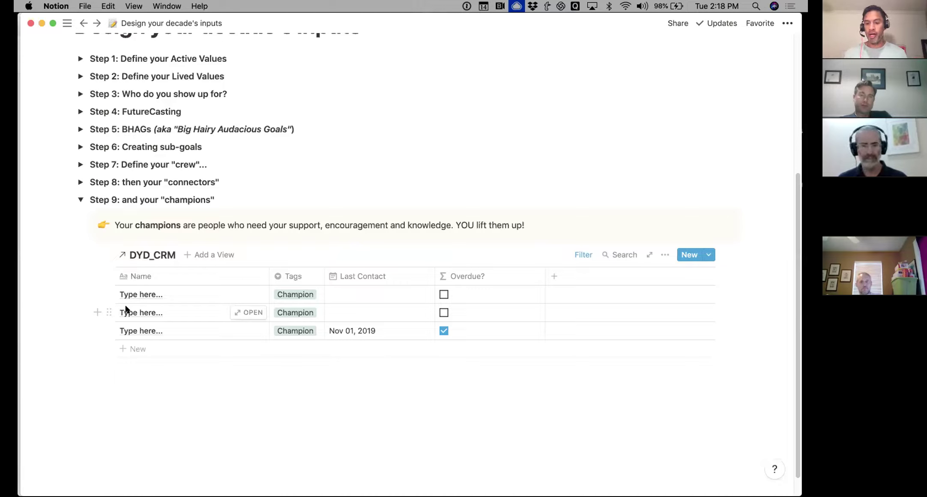
Enter contact names in the three Champion rows, then fold Step 9 away
click(158, 290)
triple_click(157, 290)
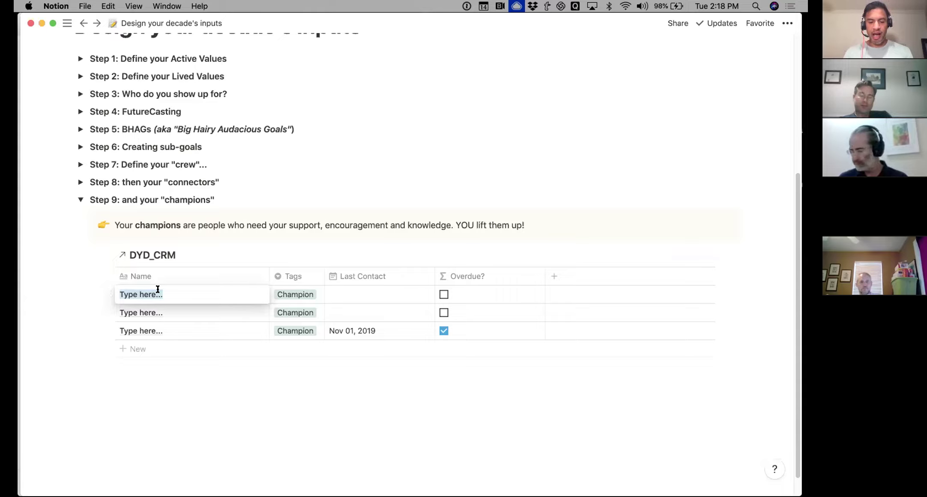
text(Lamar J)
key(Return)
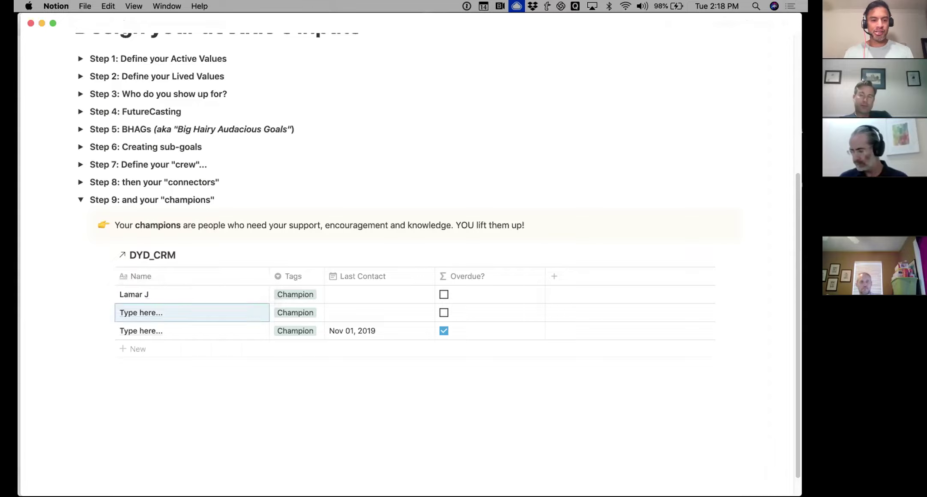
triple_click(151, 306)
text(John U)
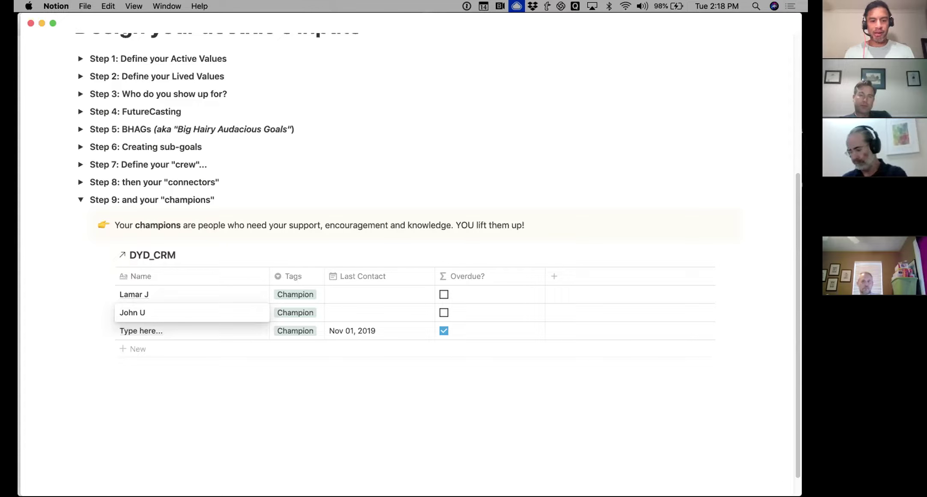
key(Return)
triple_click(144, 327)
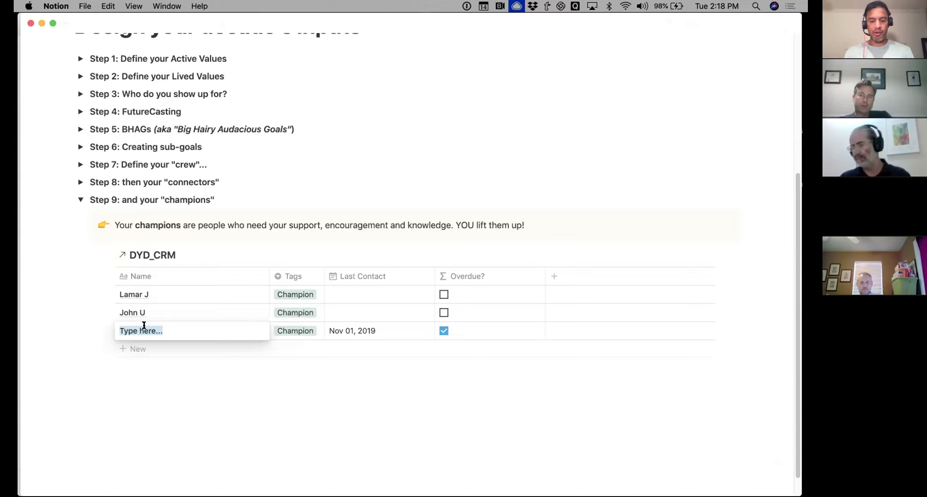
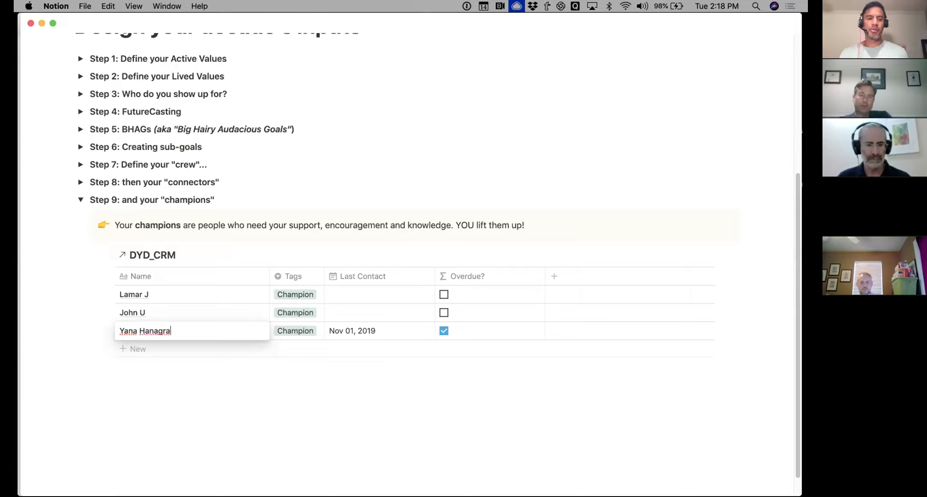
key(Escape)
click(77, 200)
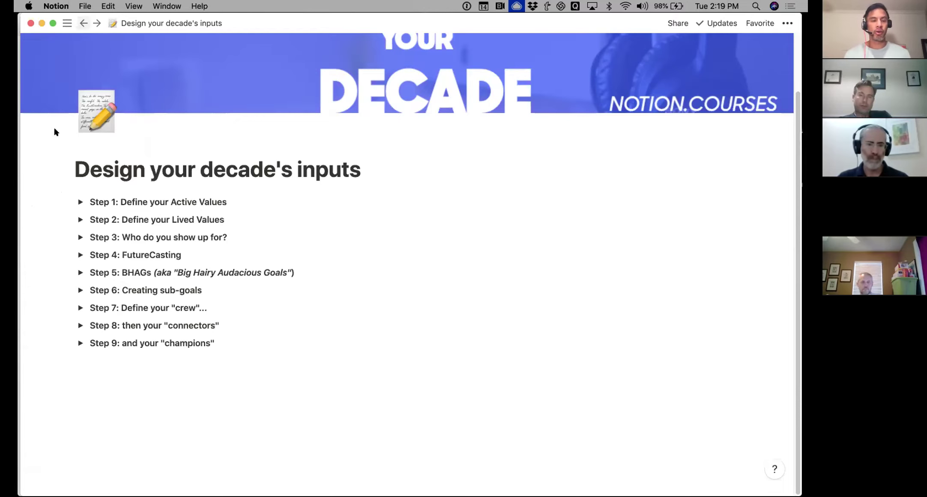
Go to the Home dashboard from the sidebar
mouse_move(17, 247)
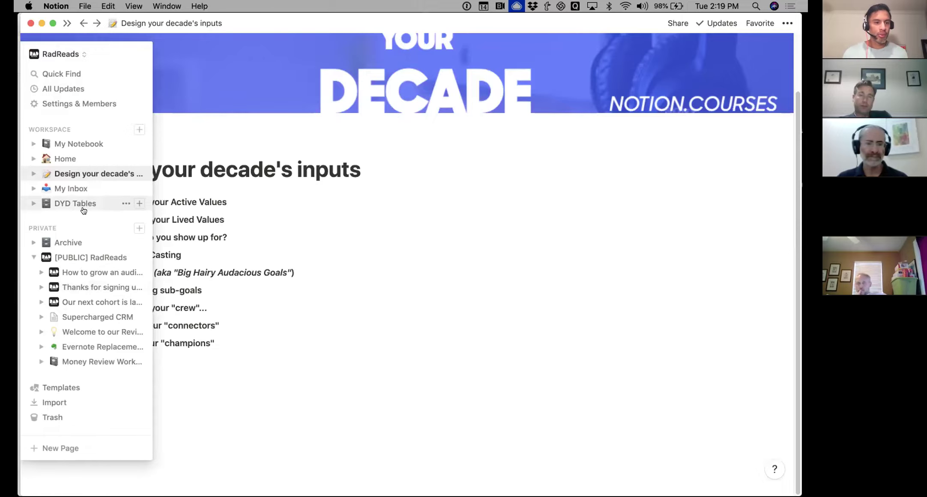
click(77, 153)
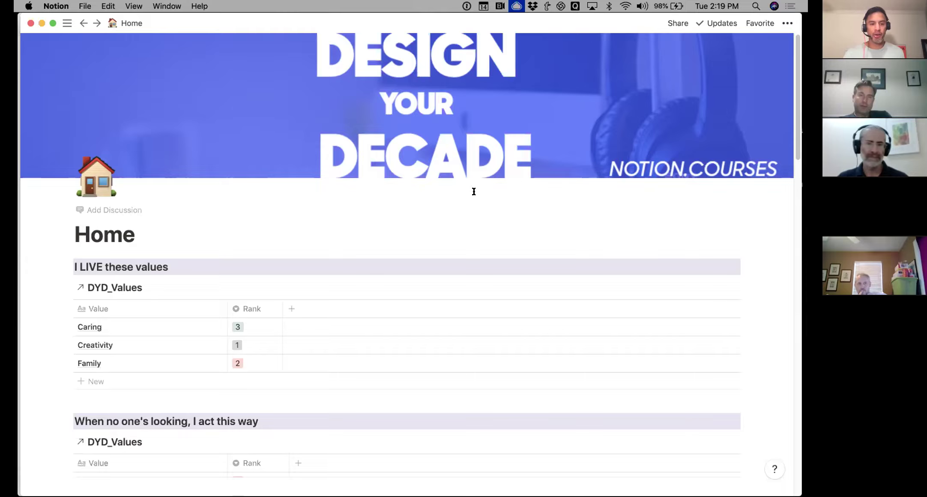
Sort the 'I LIVE these values' table by Rank instead of Value
scroll(469, 194, down, 5)
scroll(469, 194, down, 1)
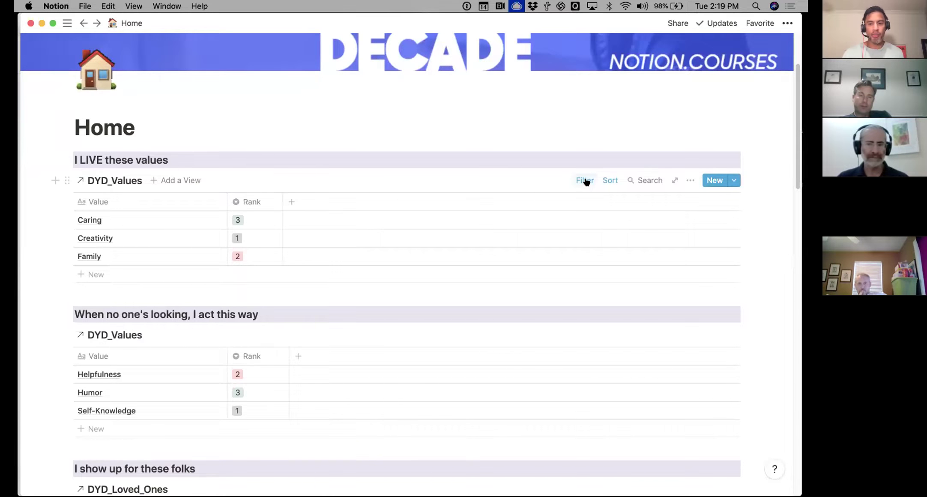
click(613, 181)
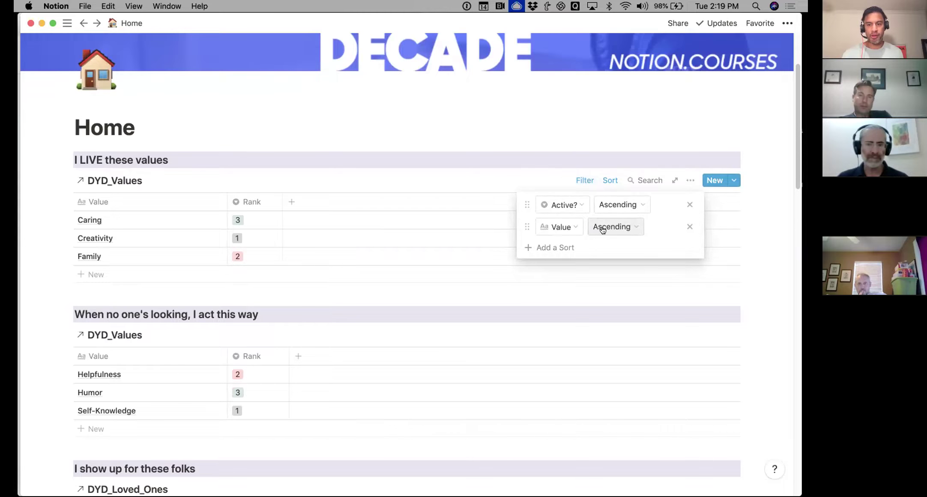
click(571, 229)
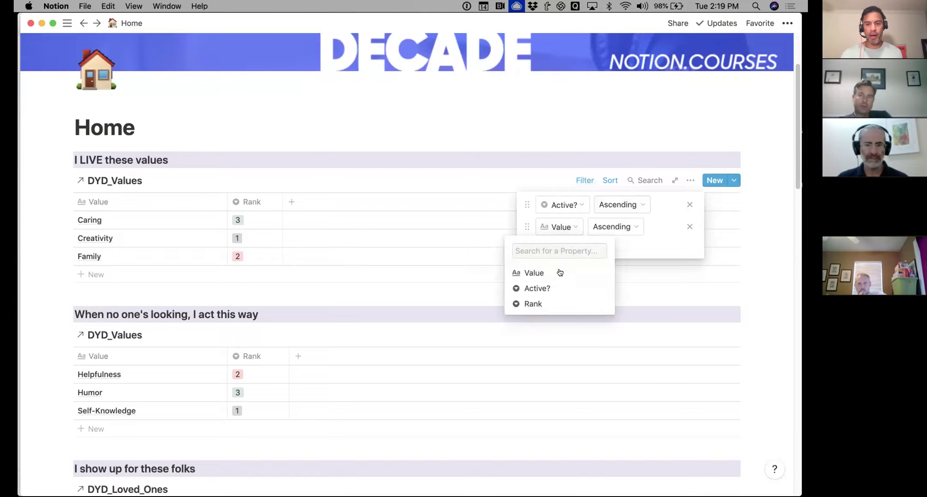
click(549, 303)
click(409, 146)
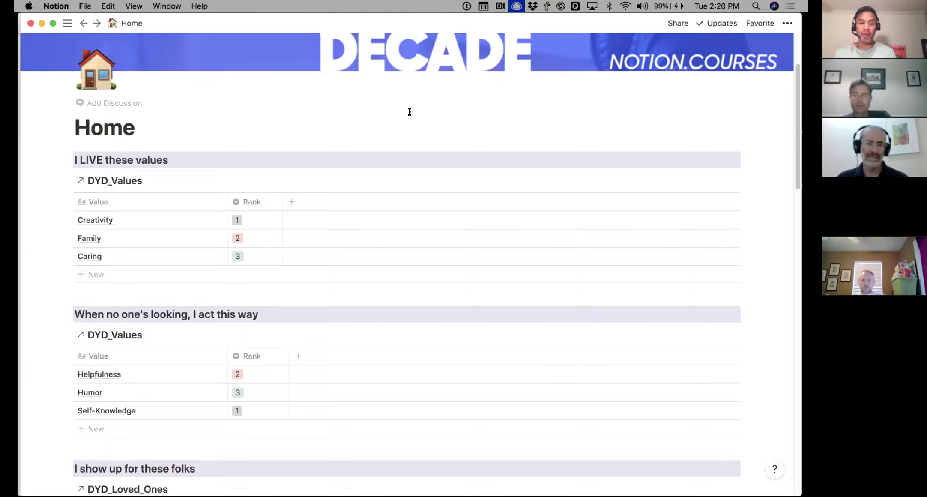
Switch the 'When no one's looking' values table's Value sort to Rank
scroll(410, 113, down, 2)
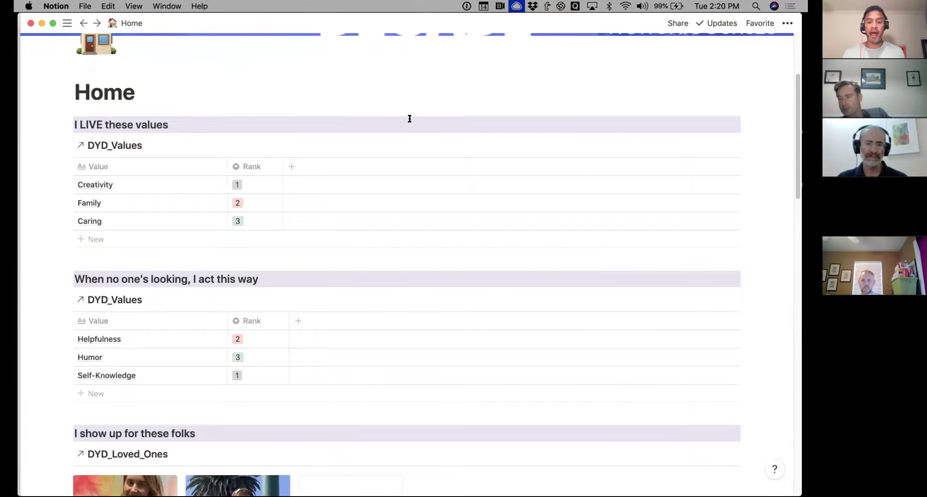
scroll(387, 205, down, 5)
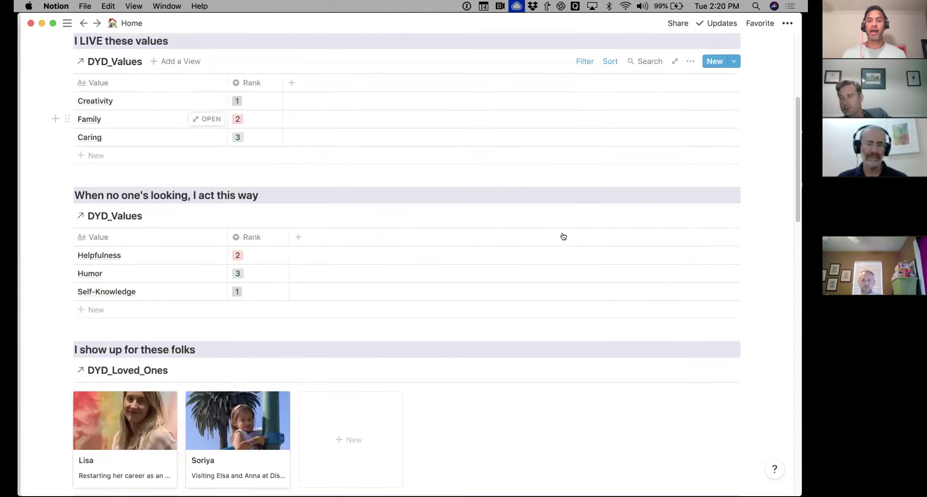
click(609, 216)
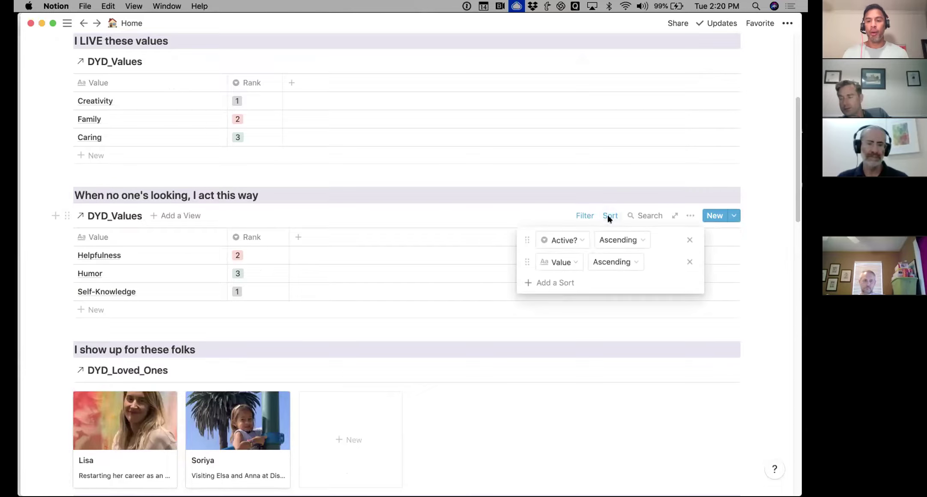
click(559, 262)
click(536, 337)
click(378, 317)
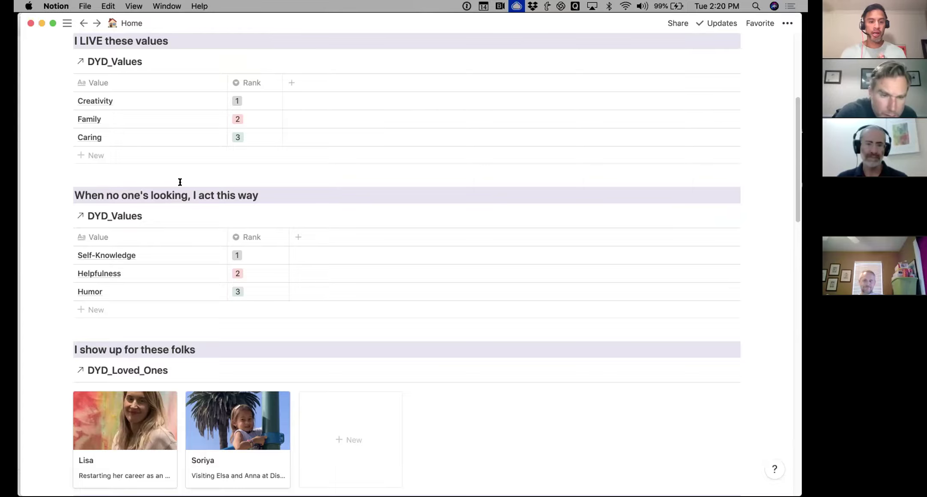
scroll(187, 105, down, 2)
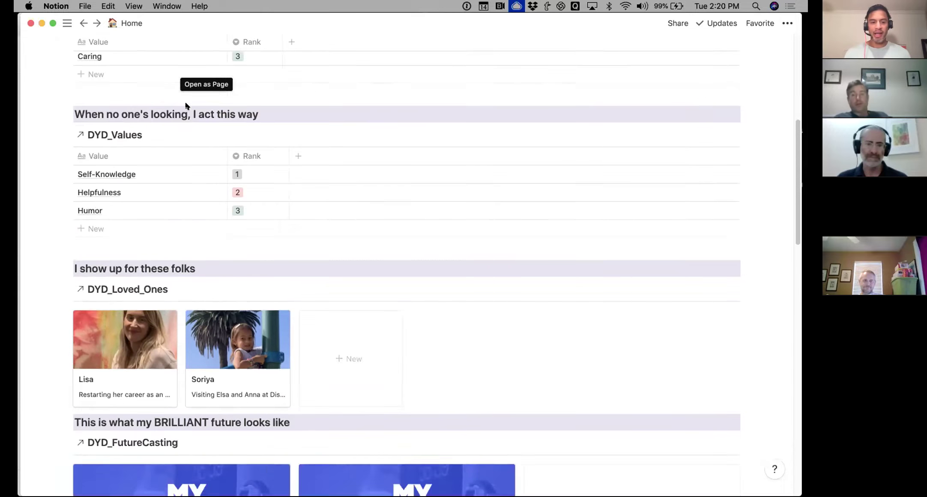
scroll(186, 105, down, 3)
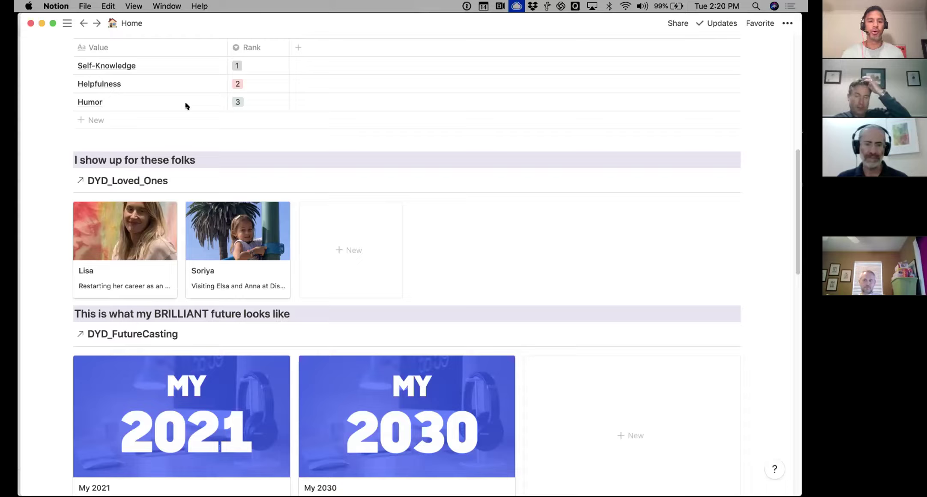
scroll(186, 105, down, 1)
scroll(185, 105, down, 8)
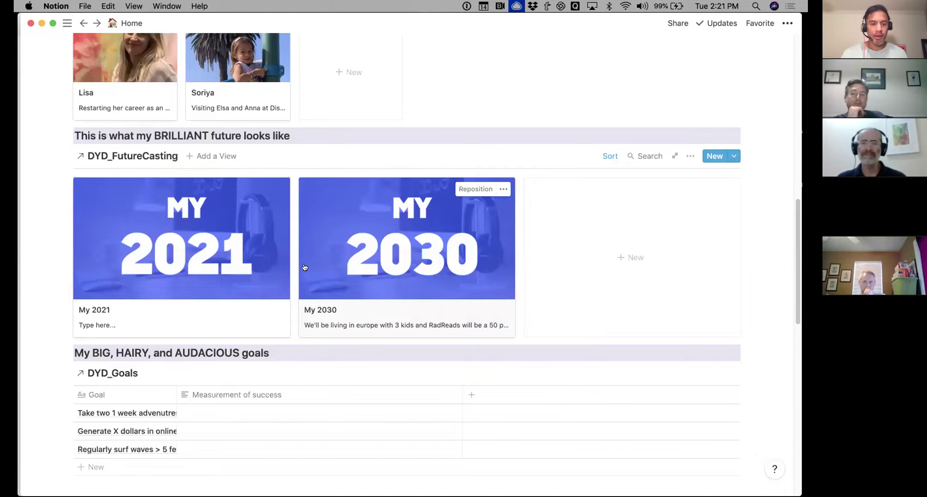
scroll(302, 265, down, 5)
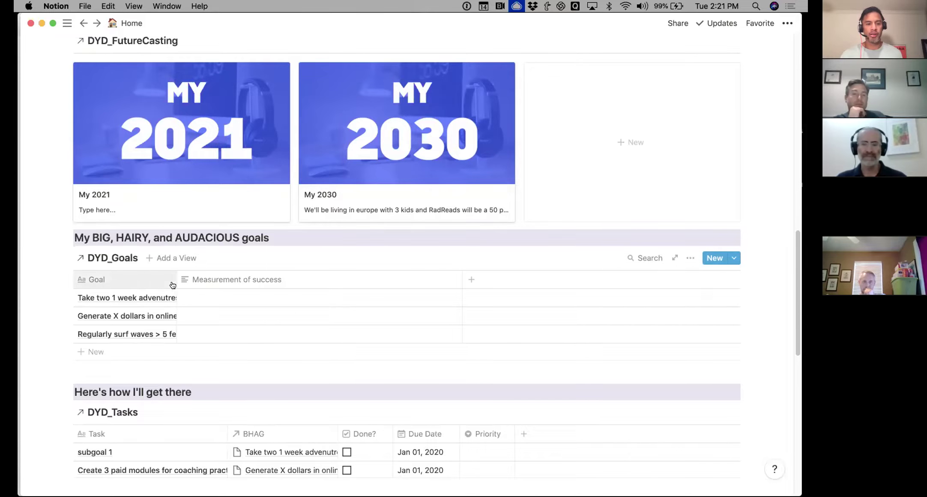
Widen the Goal column so 'Generate X dollars in online course revenue' reads in full
drag(172, 279, 257, 280)
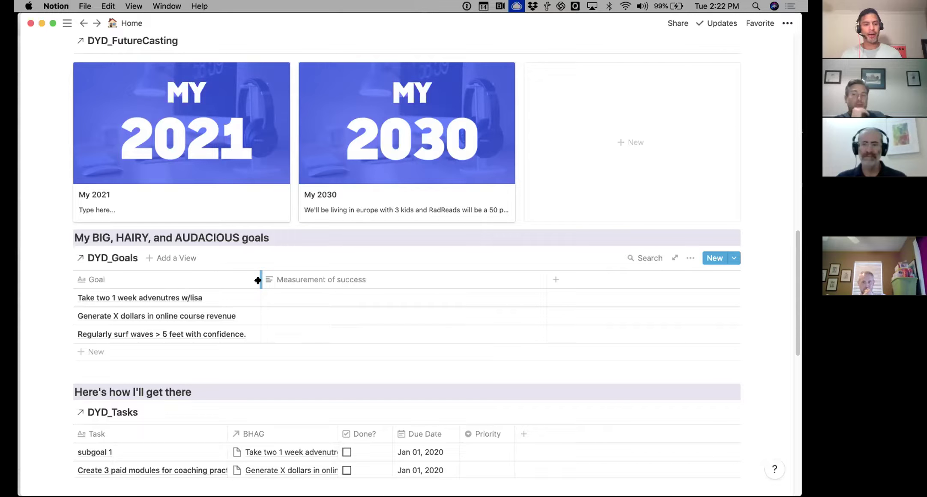
mouse_move(243, 317)
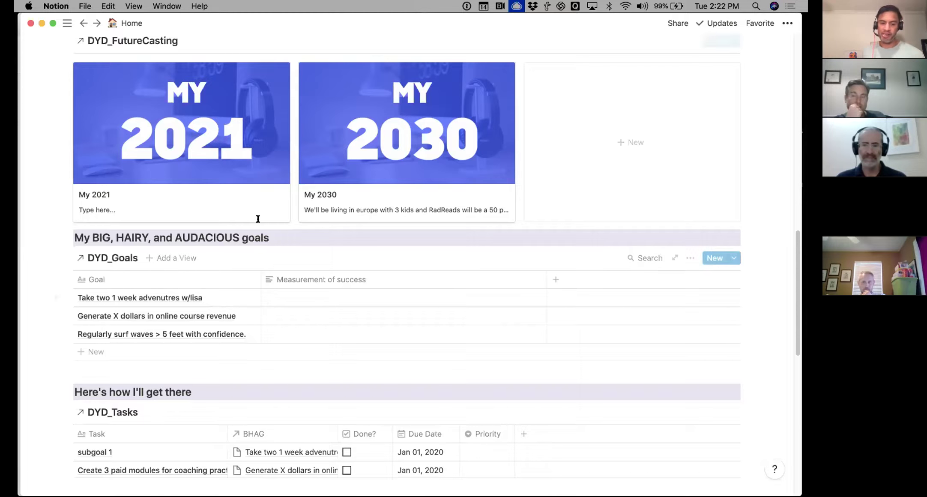
Reveal the DYD_Tasks filters: due on or before one month from now, Done? unchecked
scroll(355, 239, down, 5)
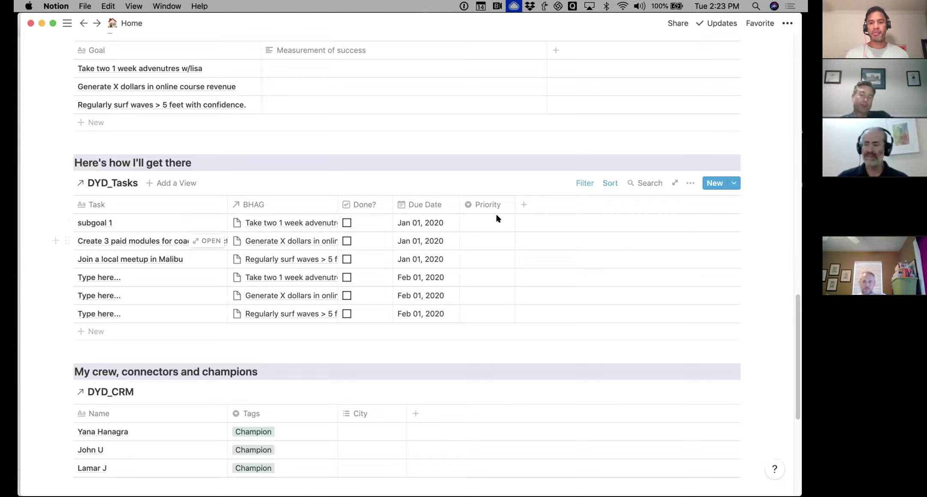
click(585, 184)
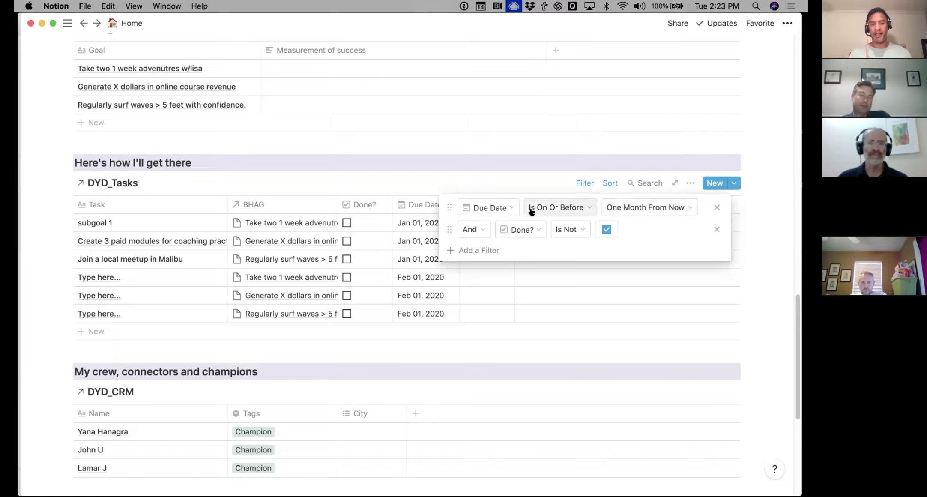
Mark the 'Create 3 paid modules' coaching task as done
click(354, 185)
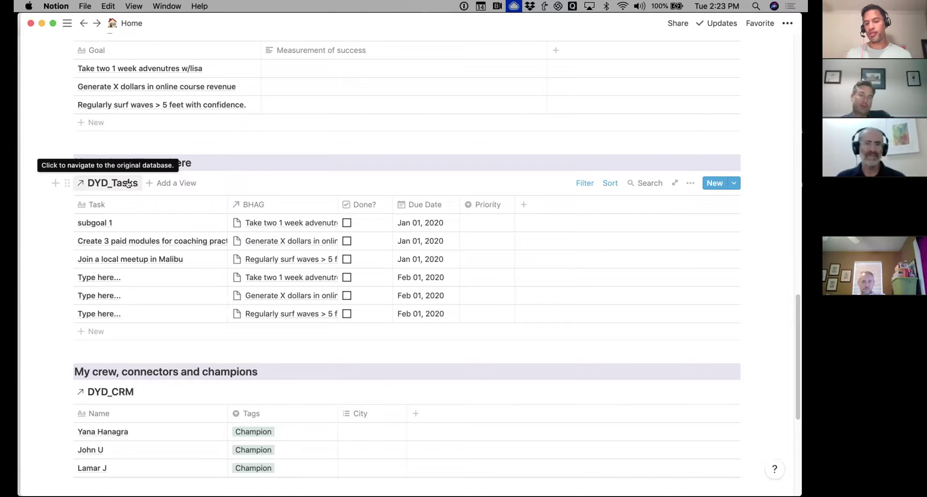
click(347, 241)
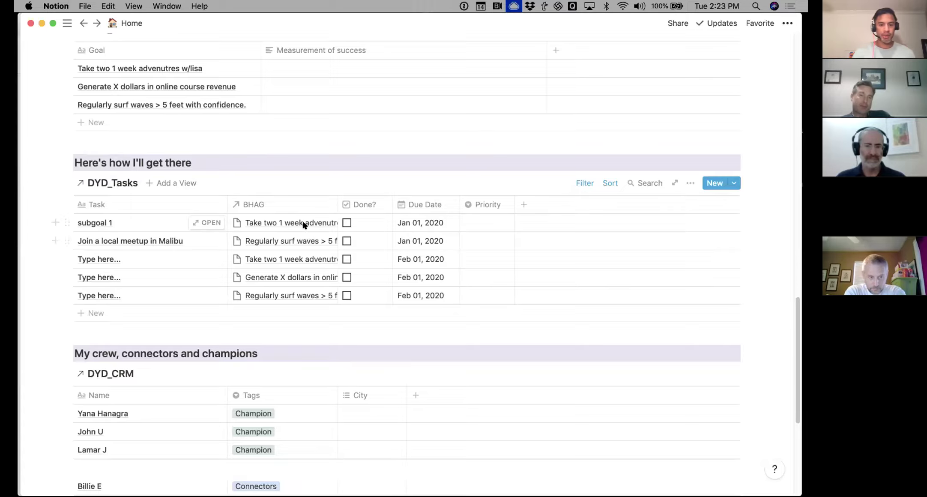
Show the Last Contact column on DYD_CRM and open the workspace sidebar
scroll(304, 223, down, 10)
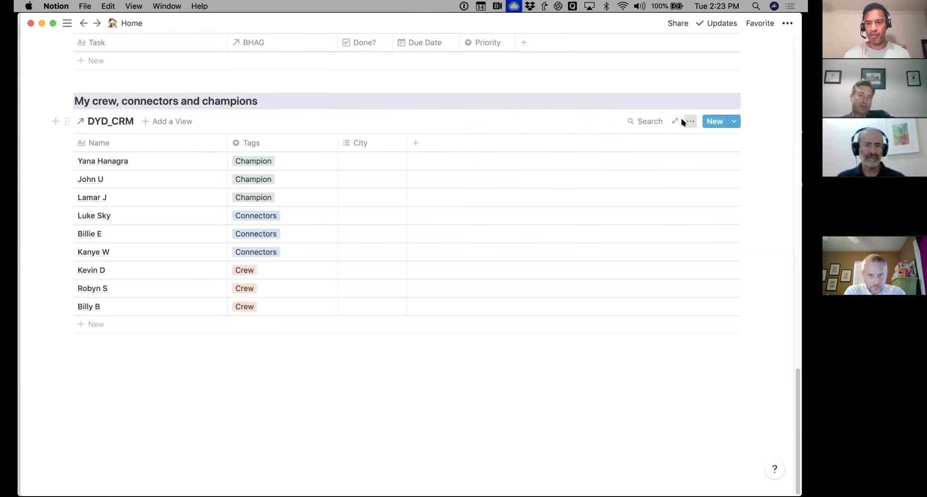
click(690, 122)
click(703, 203)
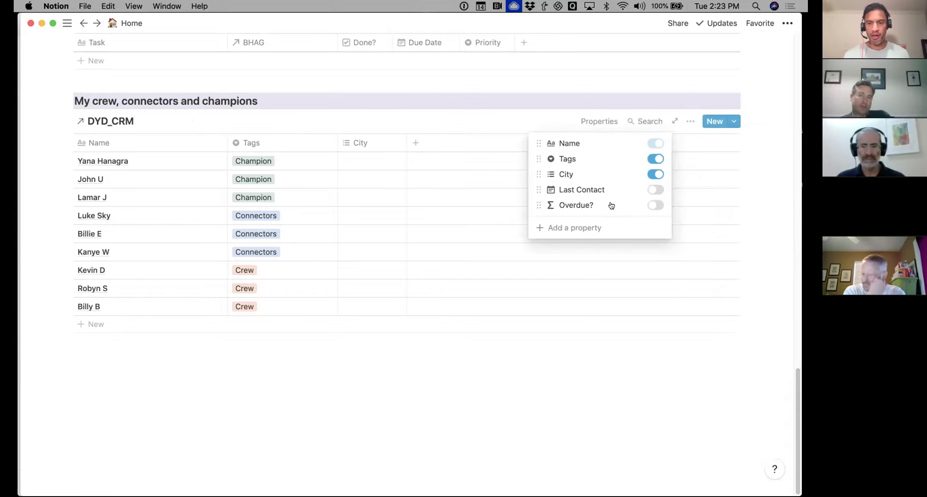
click(656, 190)
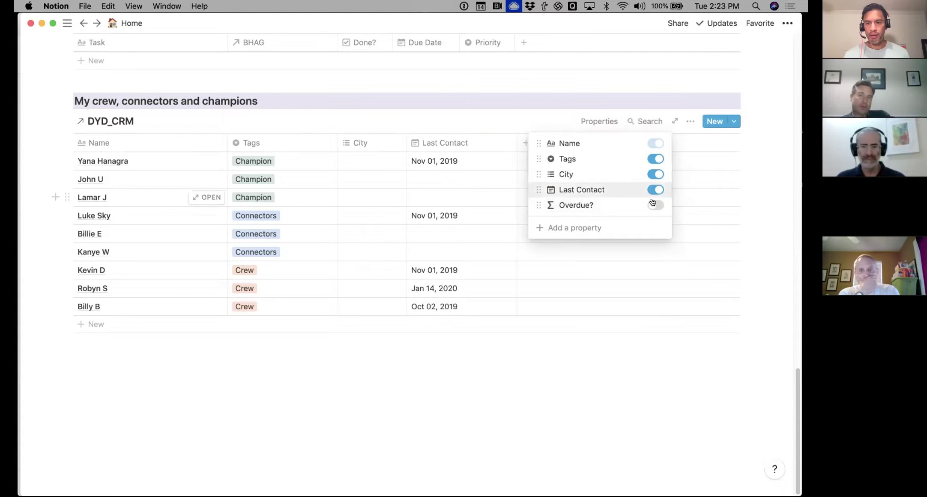
click(557, 106)
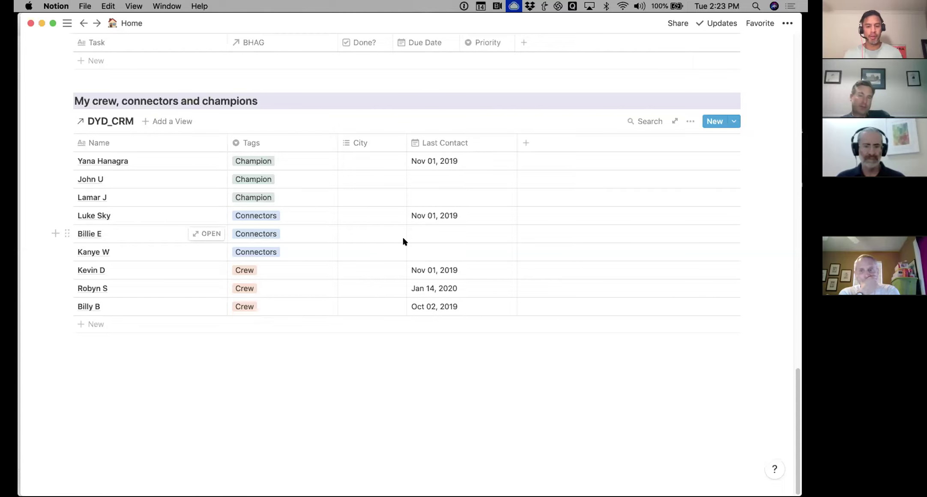
scroll(232, 302, up, 20)
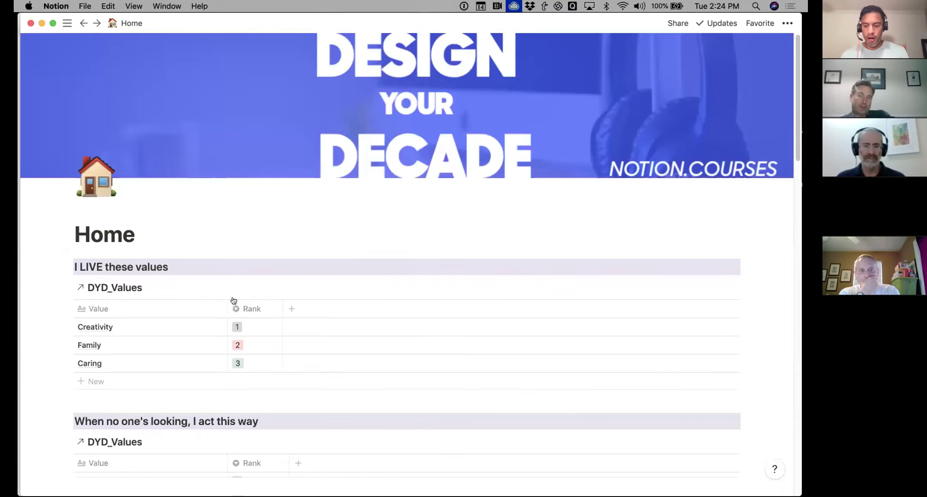
key(super+backslash)
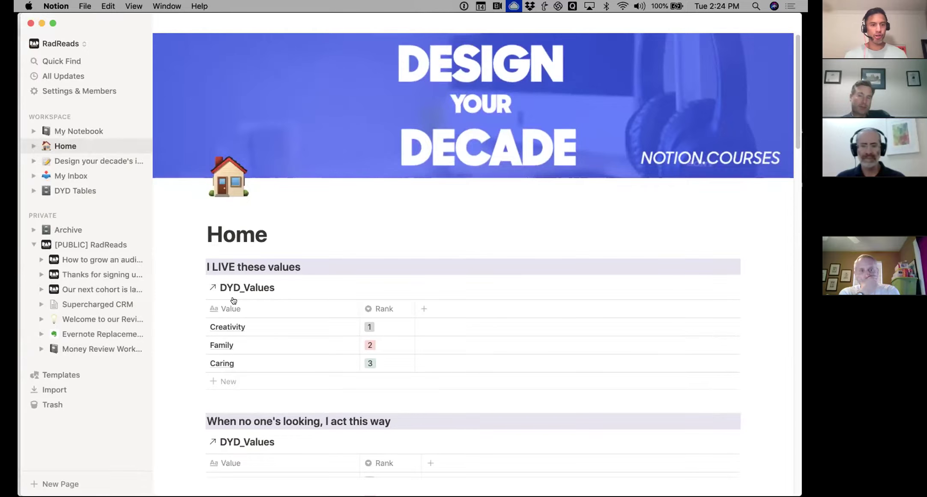
Go to My Inbox and scroll down to its Habit Tracker section
click(84, 176)
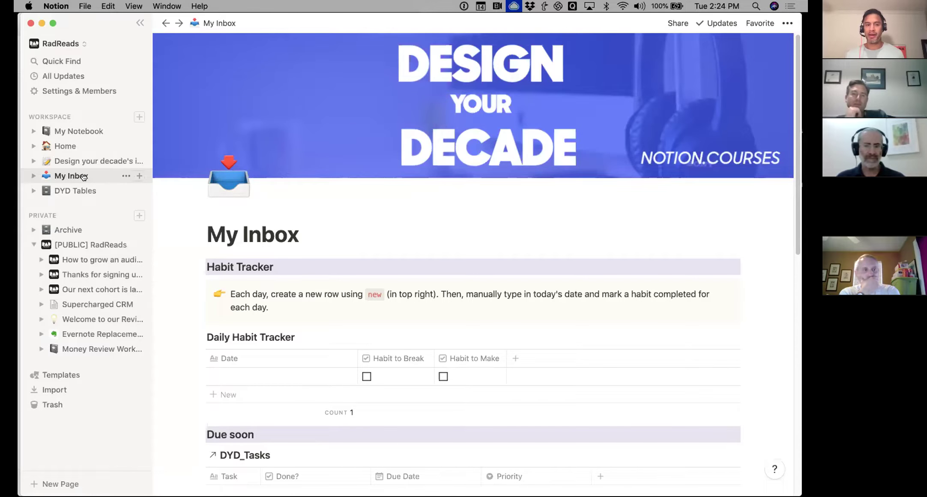
click(65, 146)
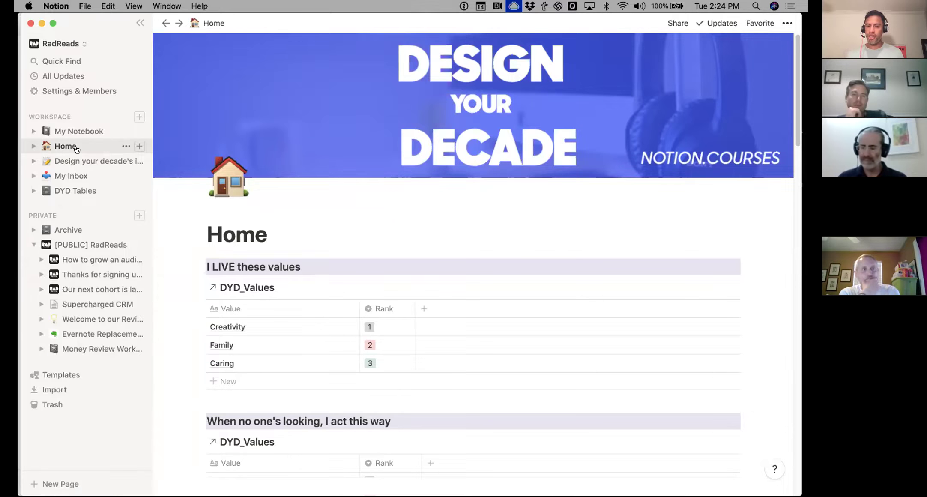
click(72, 176)
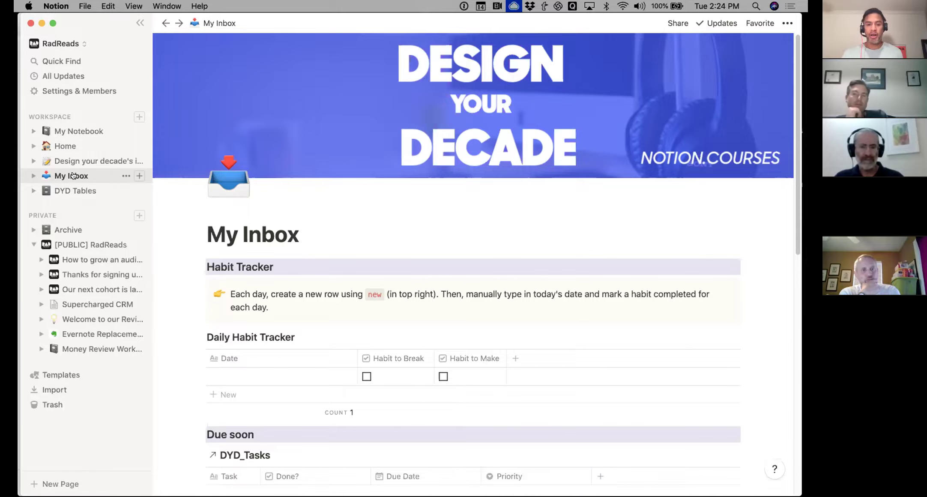
scroll(271, 106, down, 3)
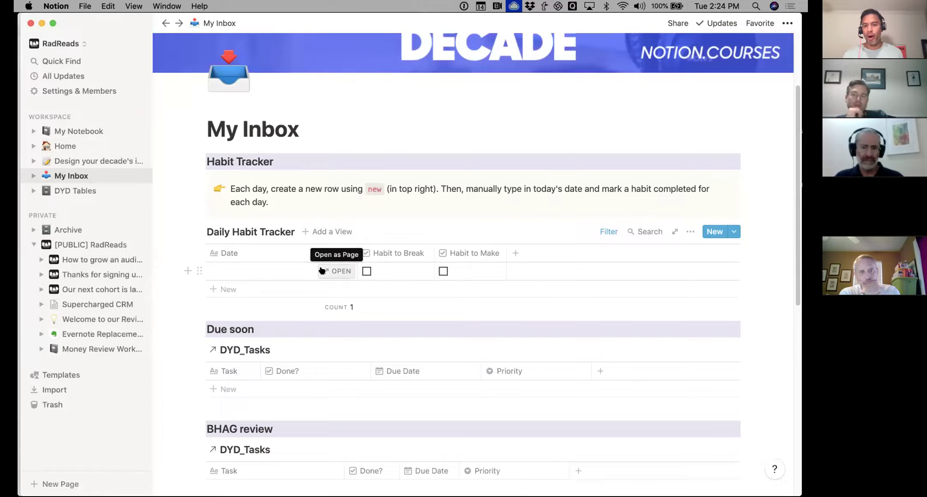
Rename the habit columns to 'Phone off after 8pm' and 'Meditate 2x'
click(398, 253)
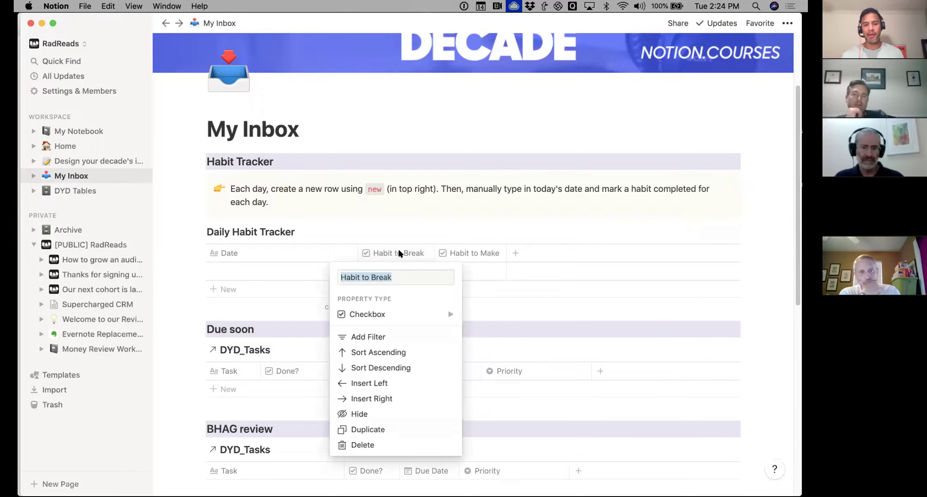
text(Phone off after 8pm)
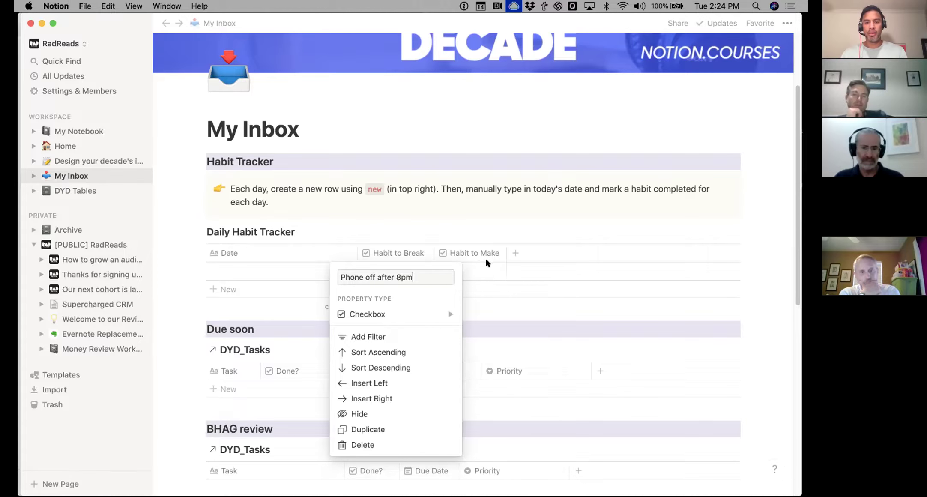
key(Return)
click(476, 254)
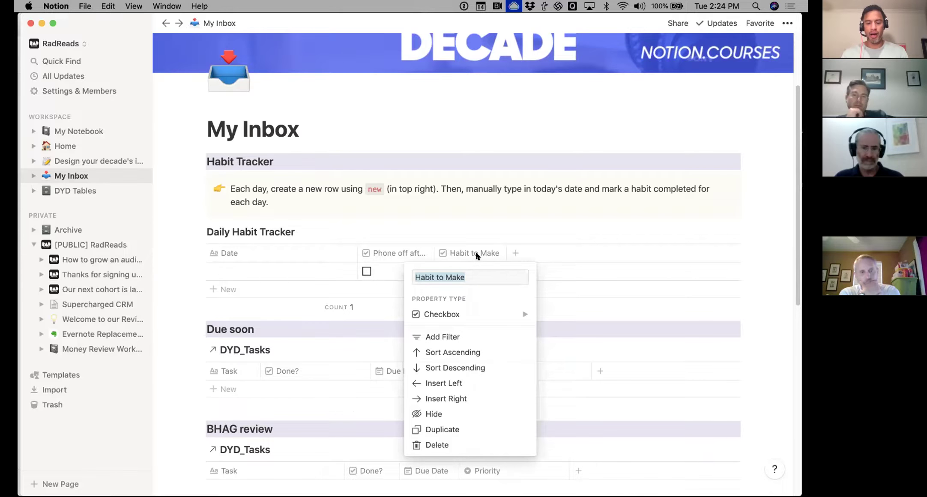
text(Mediate)
key(BackSpace)
text(tate)
key(Return)
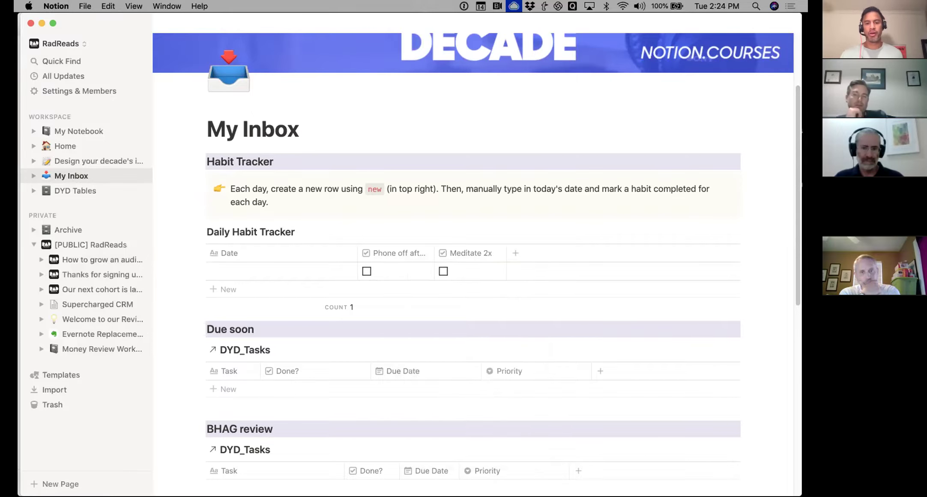
Enter 1/14 as the habit row's date
click(239, 269)
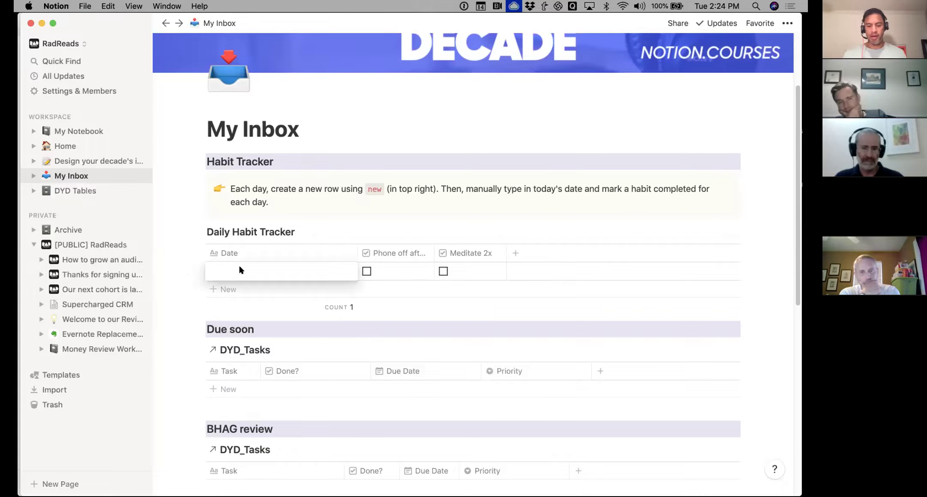
text(1/14)
key(Tab)
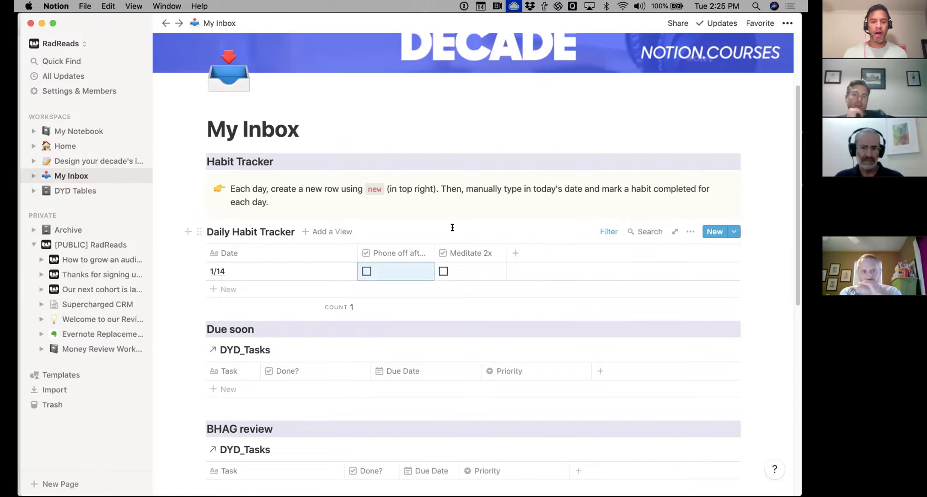
scroll(452, 229, down, 5)
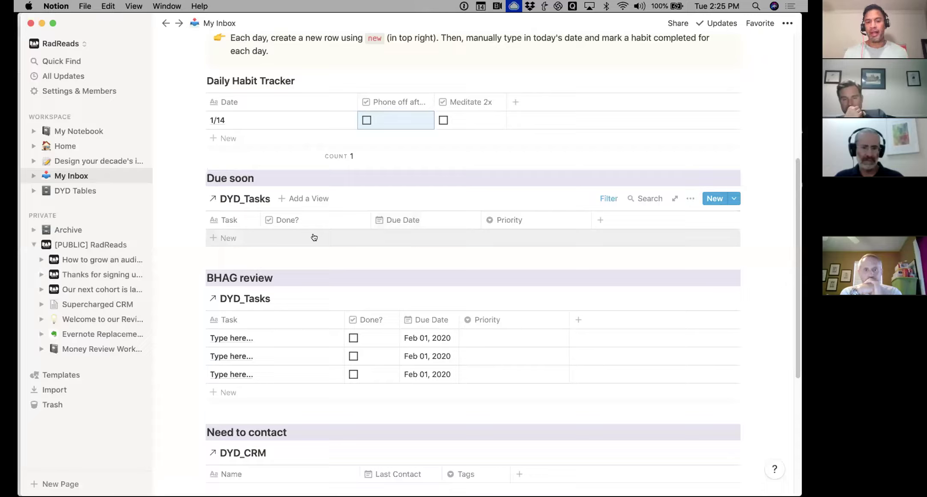
scroll(314, 237, down, 3)
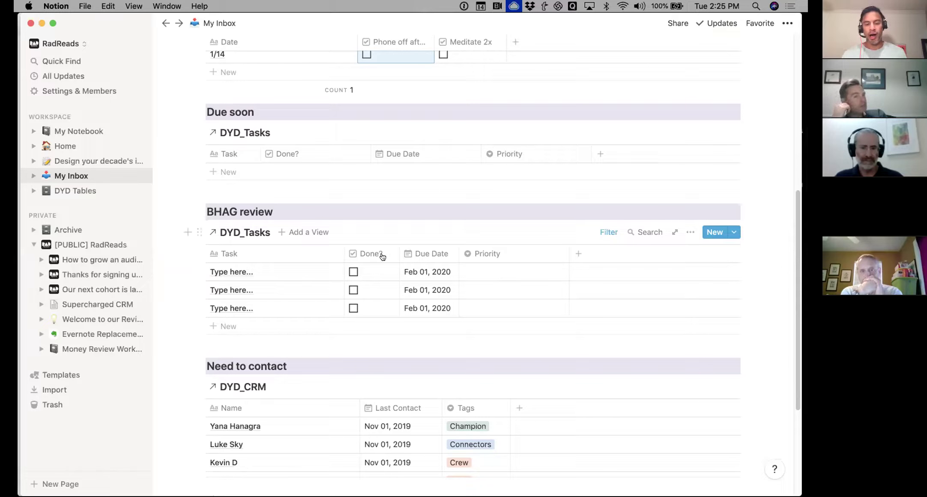
scroll(376, 262, down, 2)
scroll(376, 262, down, 2)
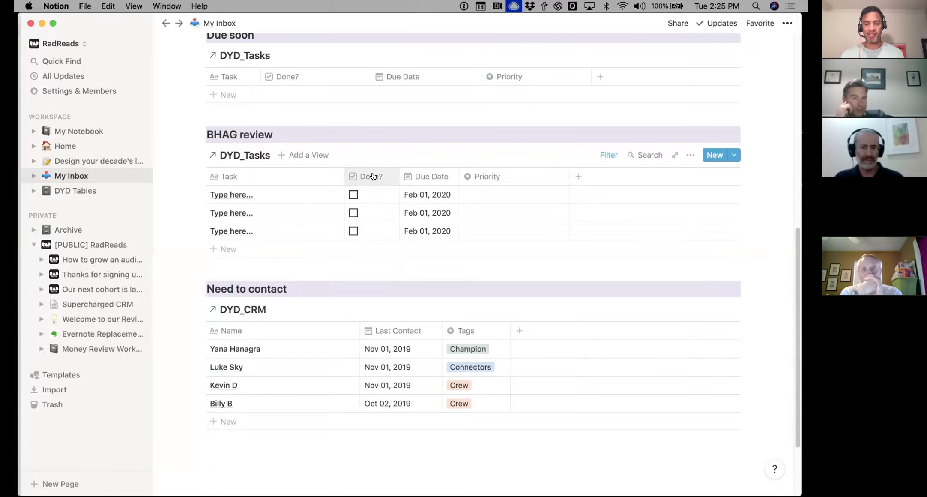
scroll(374, 176, down, 5)
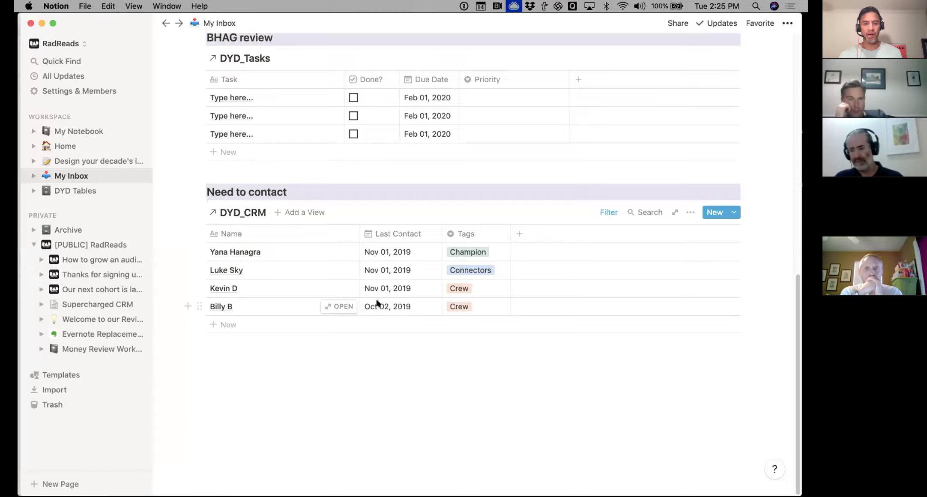
Set a Crew contact's Last Contact date to Jan 14, 2020, then go to My Notebook
click(397, 288)
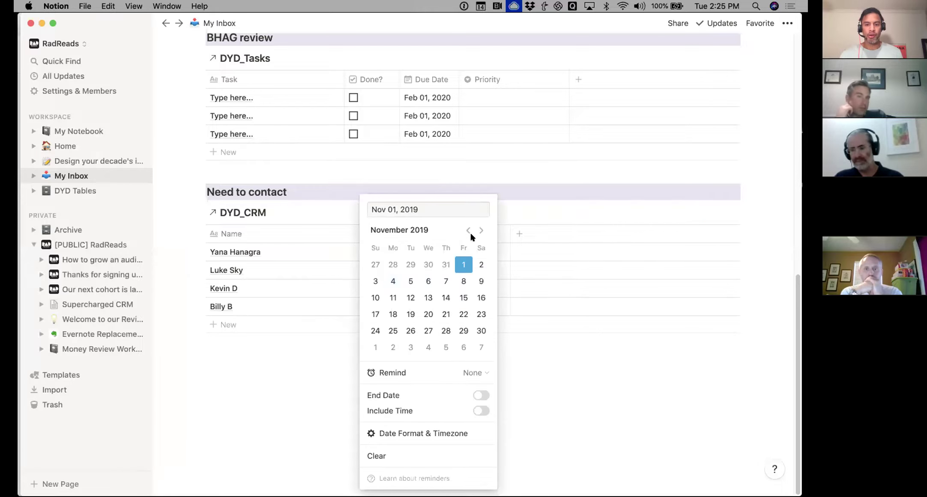
click(481, 230)
click(481, 230)
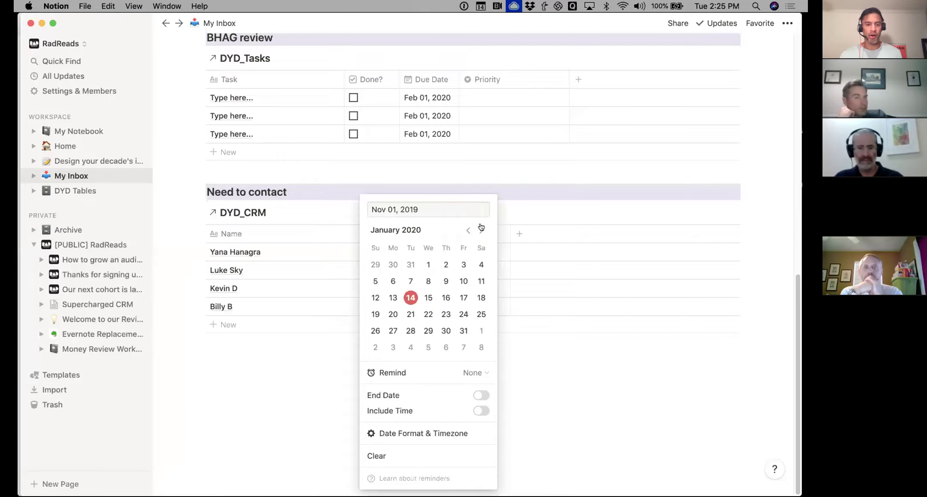
click(410, 298)
click(312, 362)
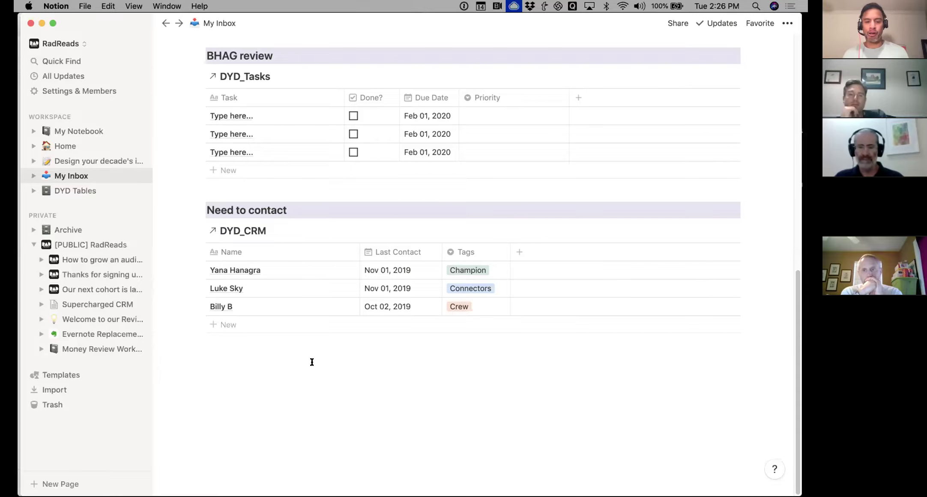
click(78, 132)
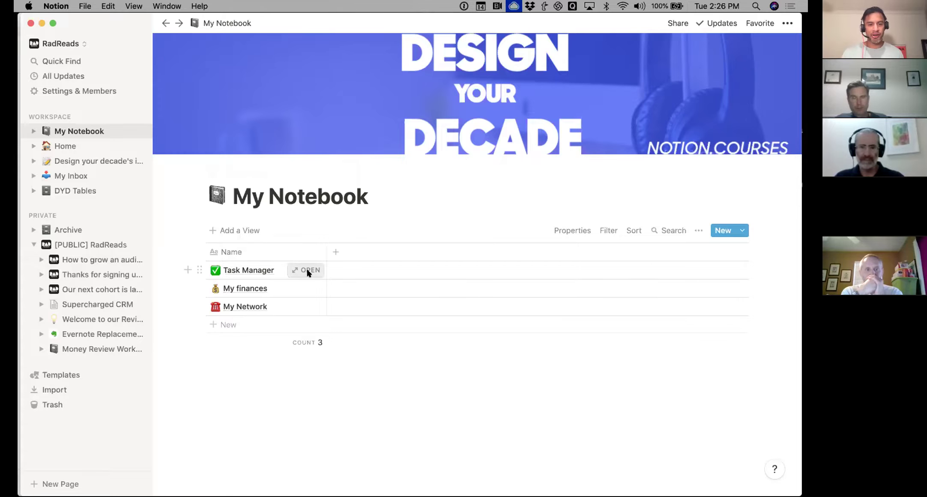
In Task Manager, rename the Investment Log task to 'Create investment log'
click(305, 270)
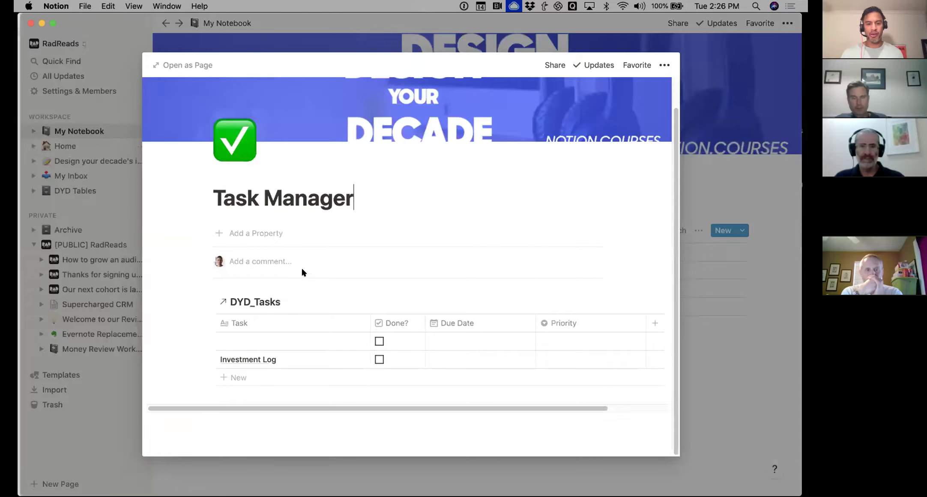
click(437, 356)
key(Escape)
click(289, 357)
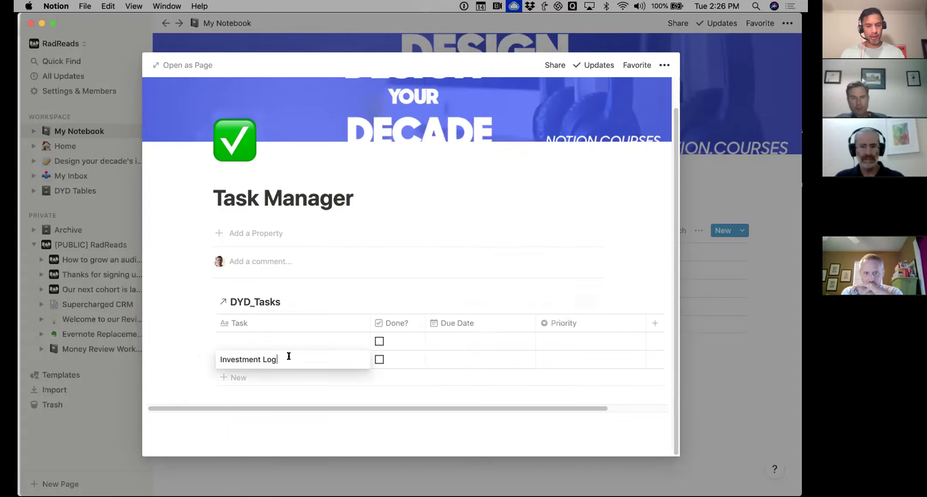
key(super+a)
text(Cr)
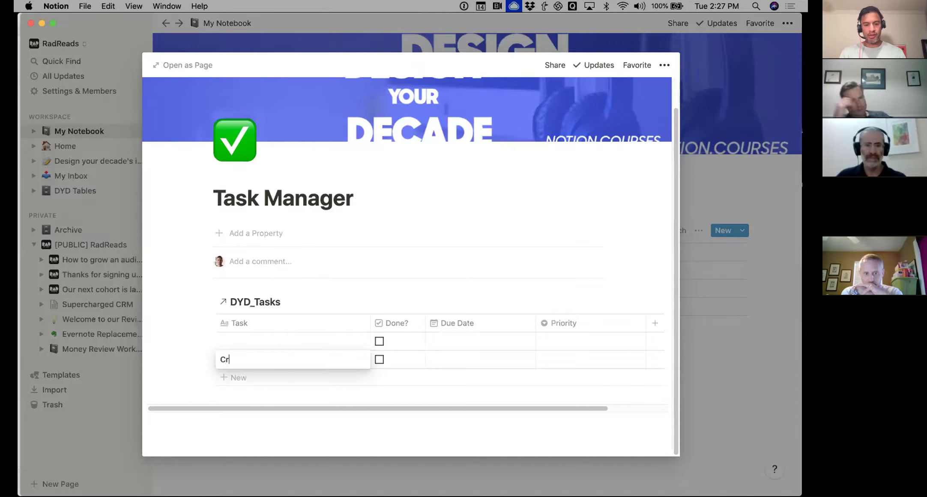
text(eate investment)
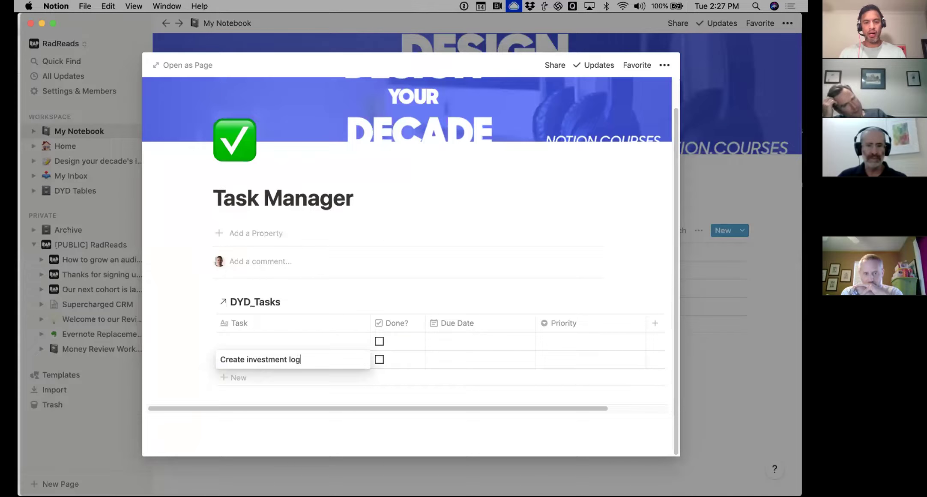
text( log)
key(Escape)
Give the task a Jan 15, 2020 due date and close Task Manager
click(480, 358)
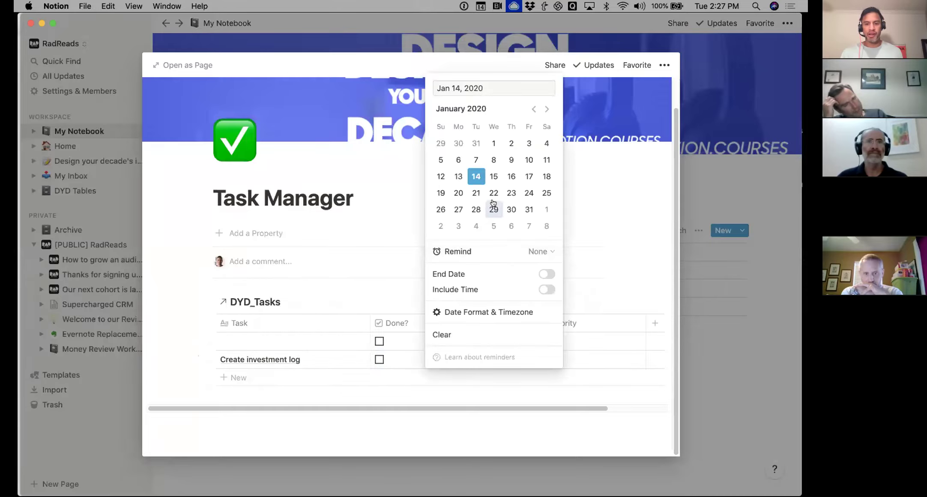
click(494, 176)
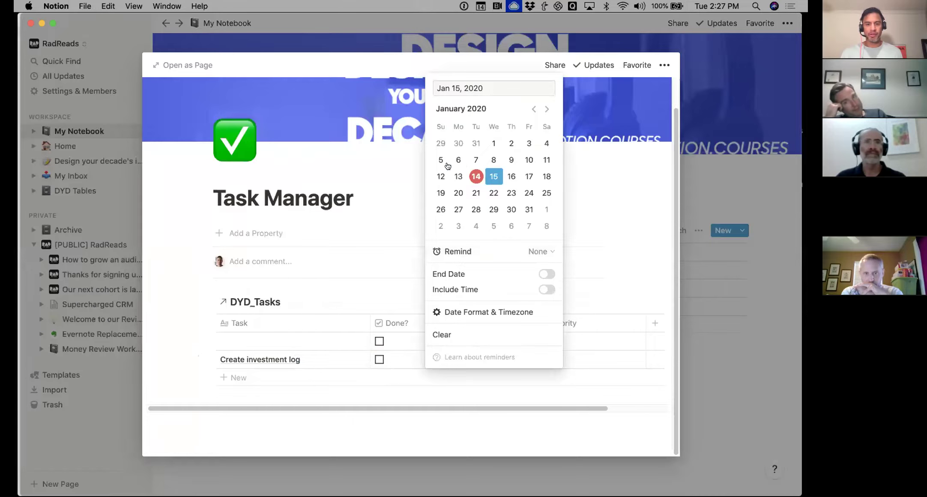
click(104, 185)
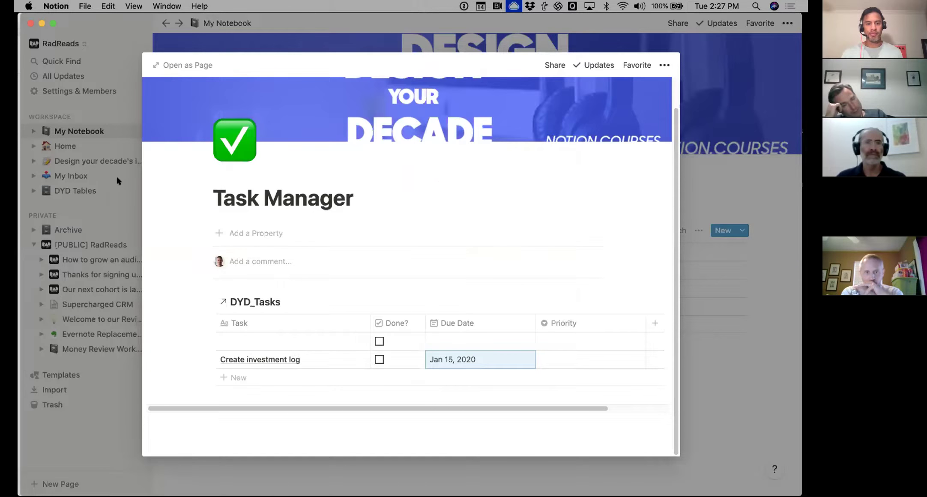
click(117, 179)
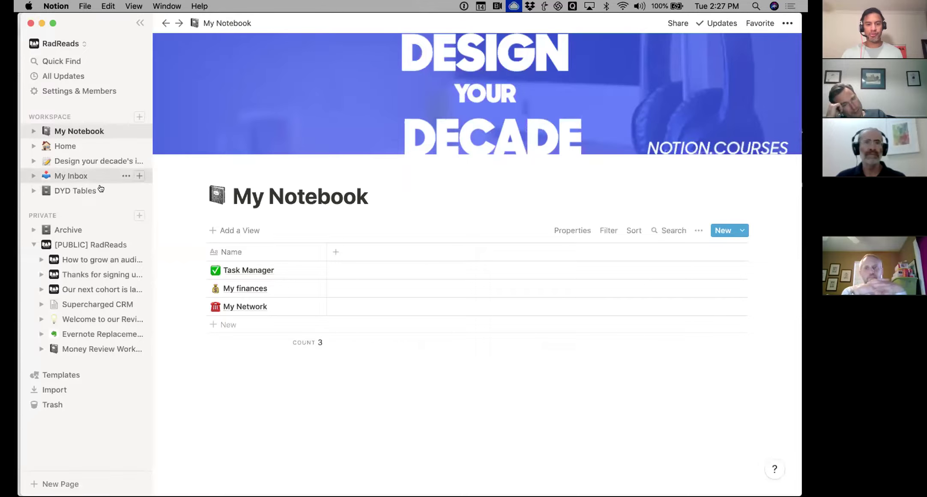
click(103, 177)
Widen the Task column in My Inbox's Due soon table so 'Create investment log' shows in full
scroll(291, 203, down, 4)
scroll(290, 203, down, 2)
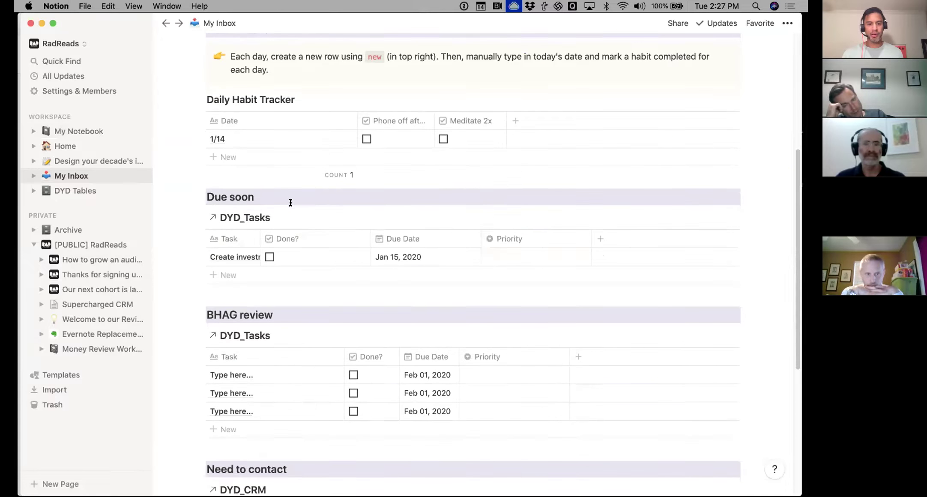
drag(261, 238, 314, 239)
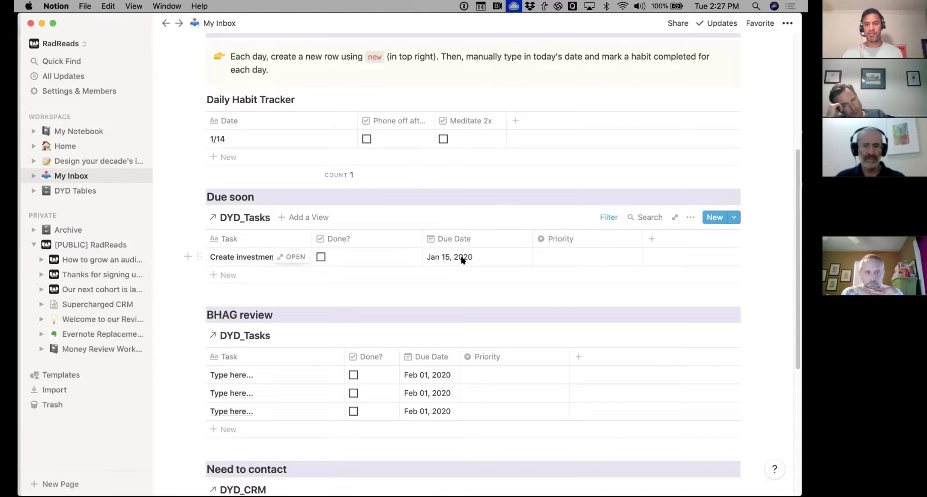
Check the Due soon table's filter conditions, then return to My Notebook
click(599, 217)
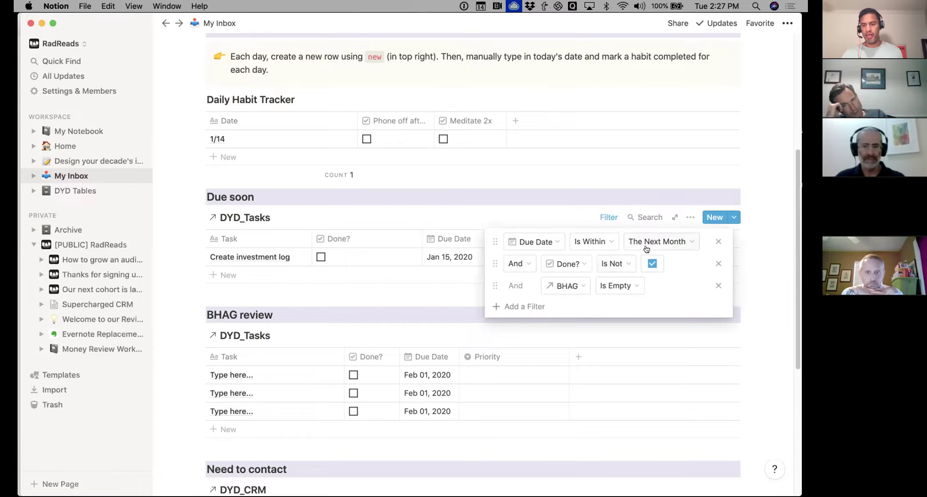
click(589, 192)
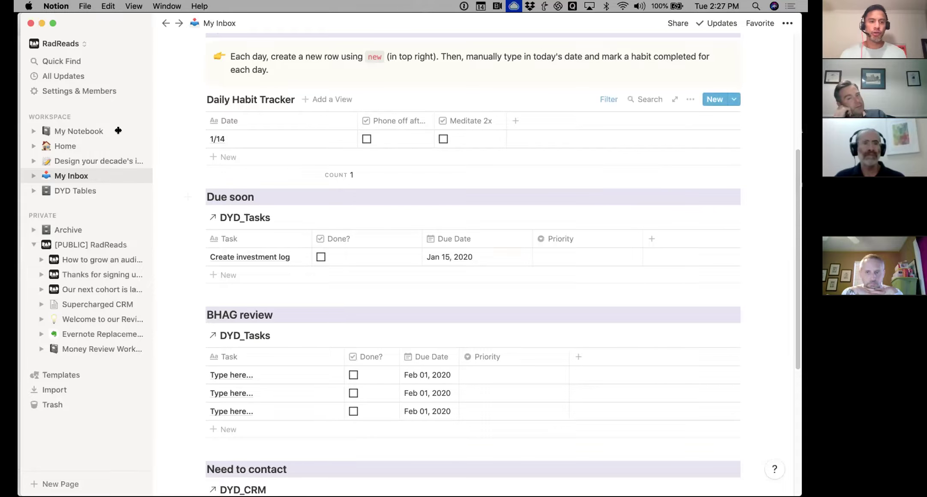
click(85, 131)
mouse_move(295, 271)
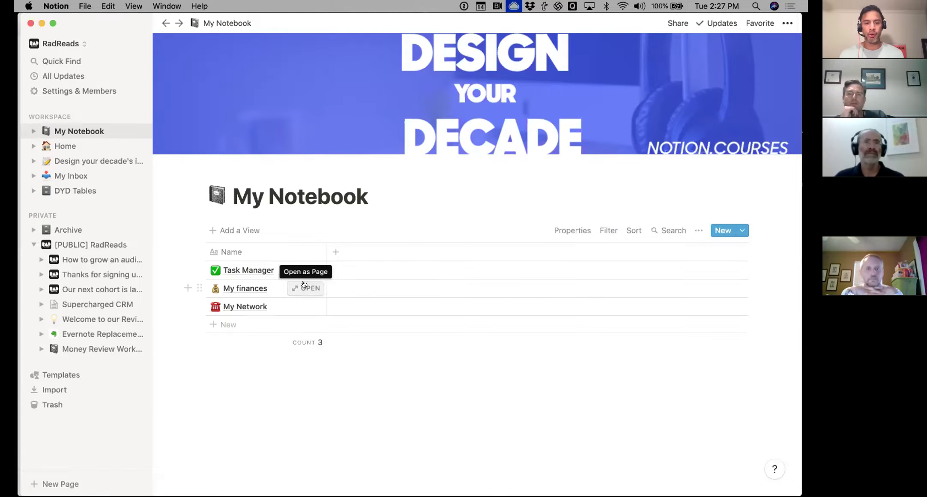
Preview My Network, expand it to a full page, and scroll to the DYD_CRM contacts table
click(306, 307)
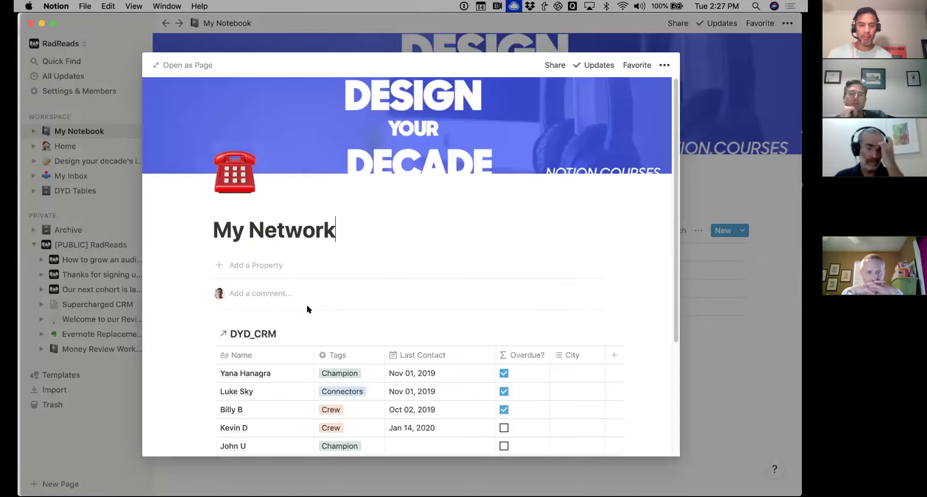
scroll(307, 309, down, 3)
scroll(307, 309, down, 2)
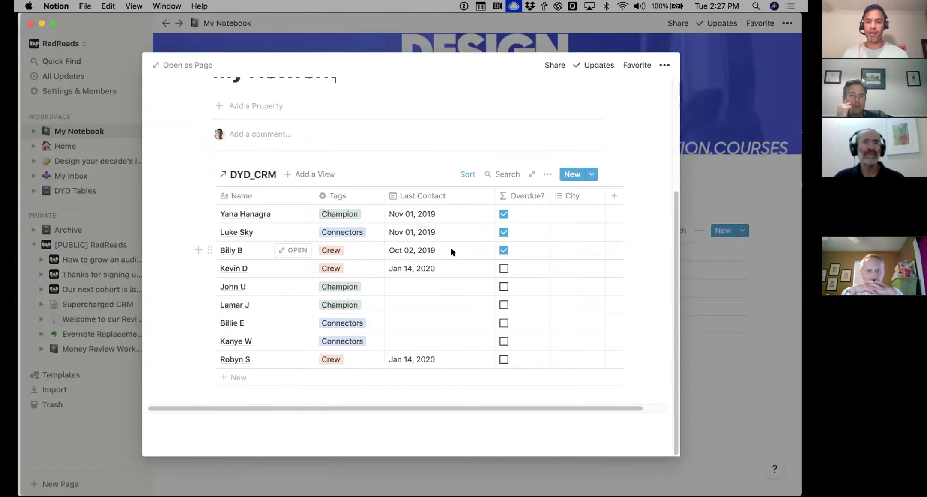
click(156, 64)
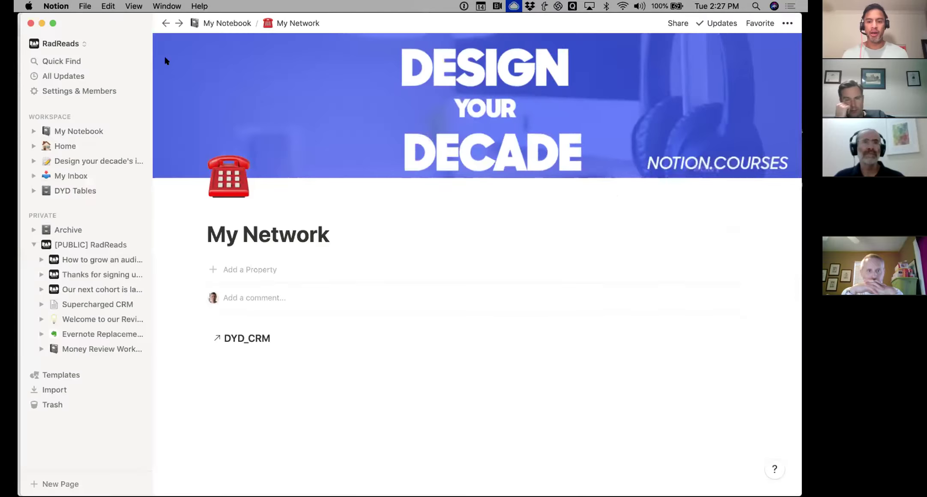
scroll(545, 113, down, 5)
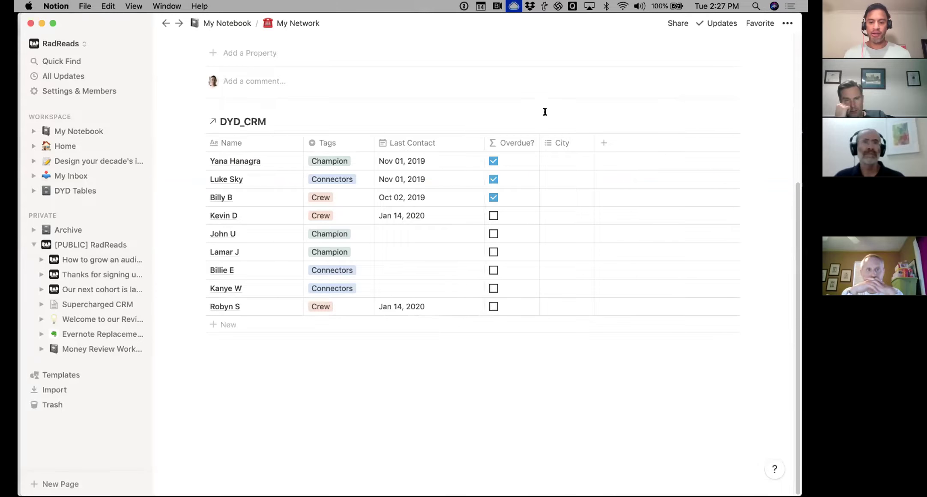
Add a DYD_CRM record from the New Contact template, titled with the contact's full name
mouse_move(682, 135)
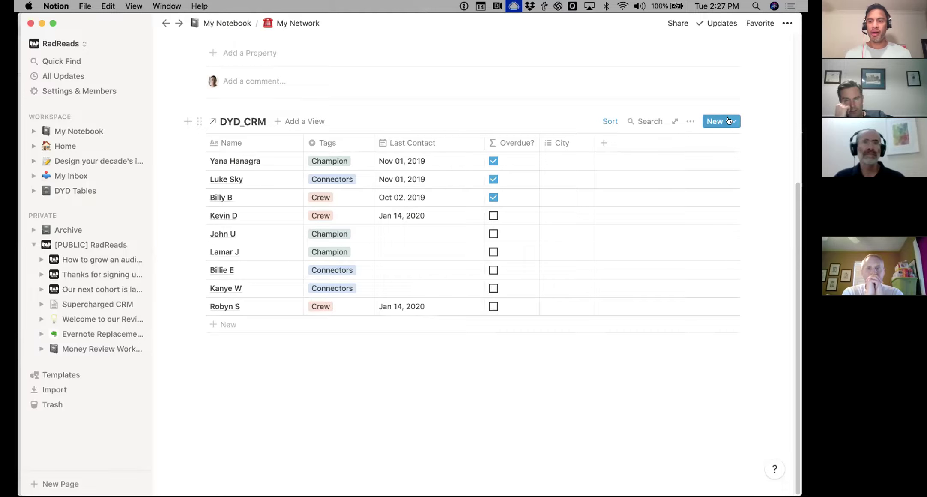
click(729, 120)
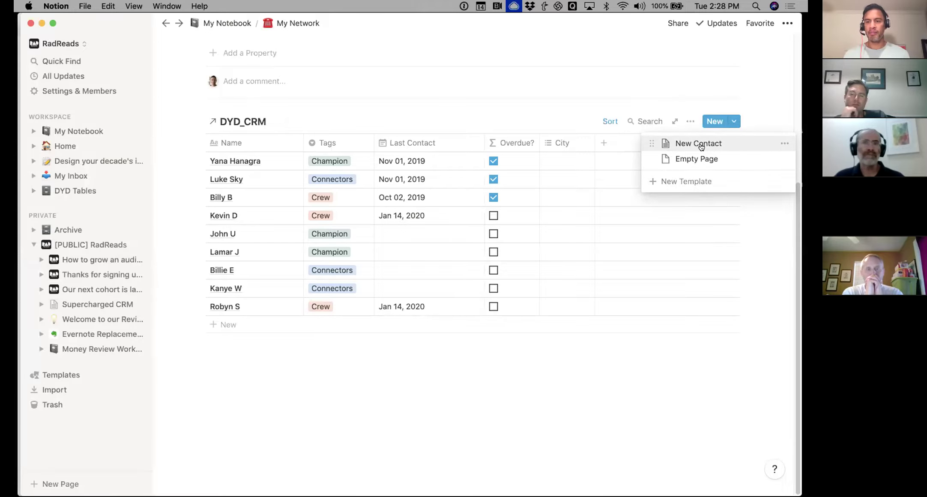
click(701, 147)
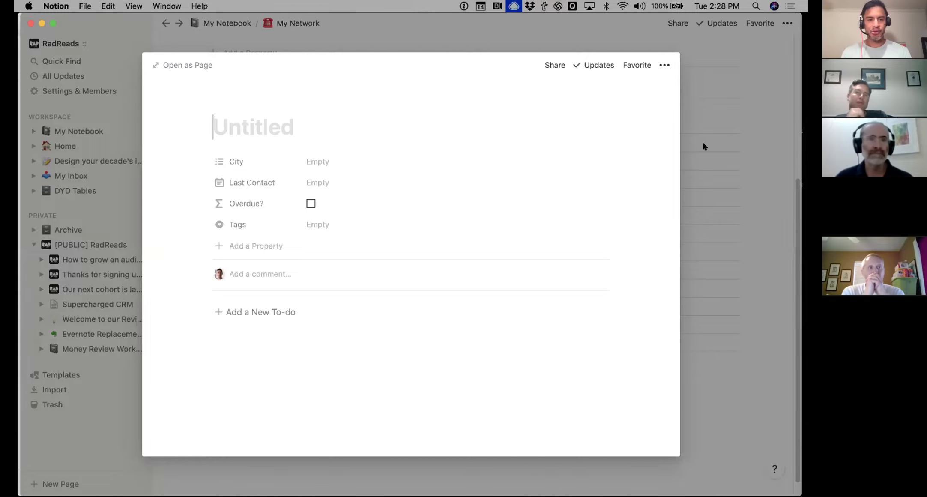
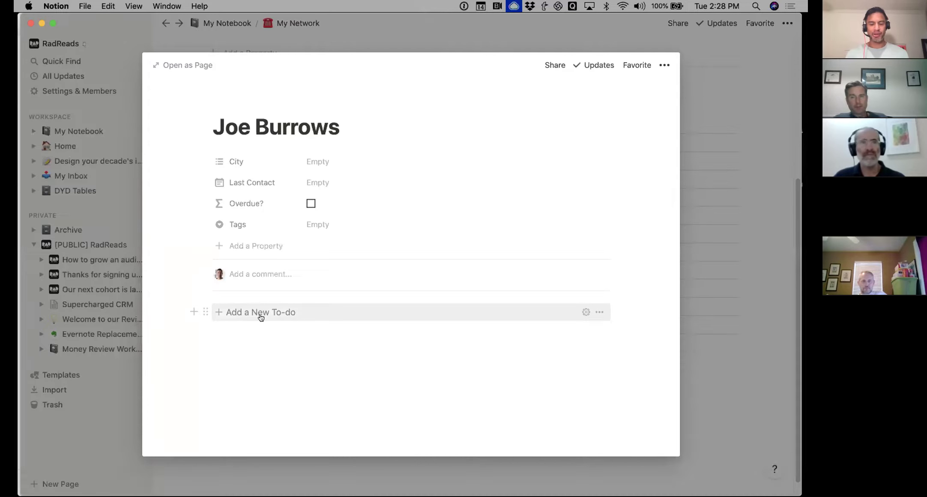
Rename the 'Add a New To-do' template button to 'Add a New Conversation'
click(586, 312)
scroll(424, 369, down, 1)
click(327, 363)
key(BackSpace)
key(BackSpace)
key(BackSpace)
key(BackSpace)
key(BackSpace)
text(COnver)
key(BackSpace)
key(BackSpace)
key(BackSpace)
key(BackSpace)
key(BackSpace)
text(onversation)
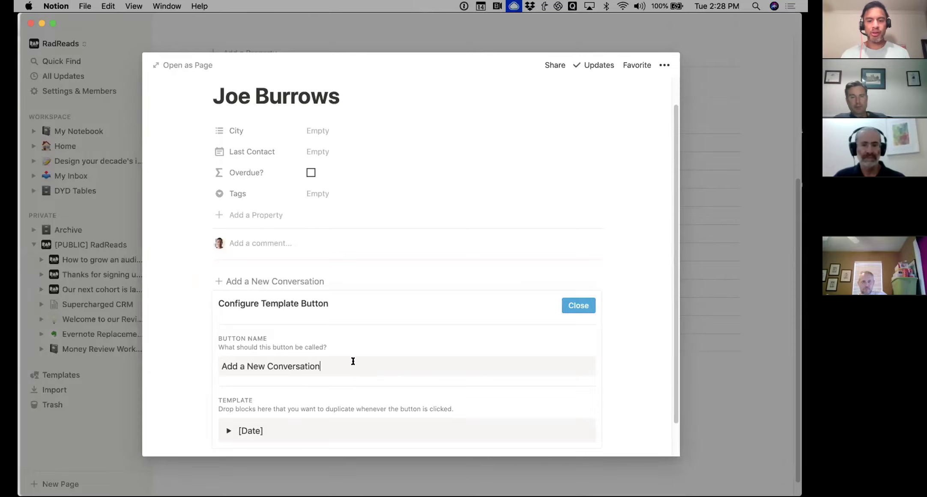
click(581, 304)
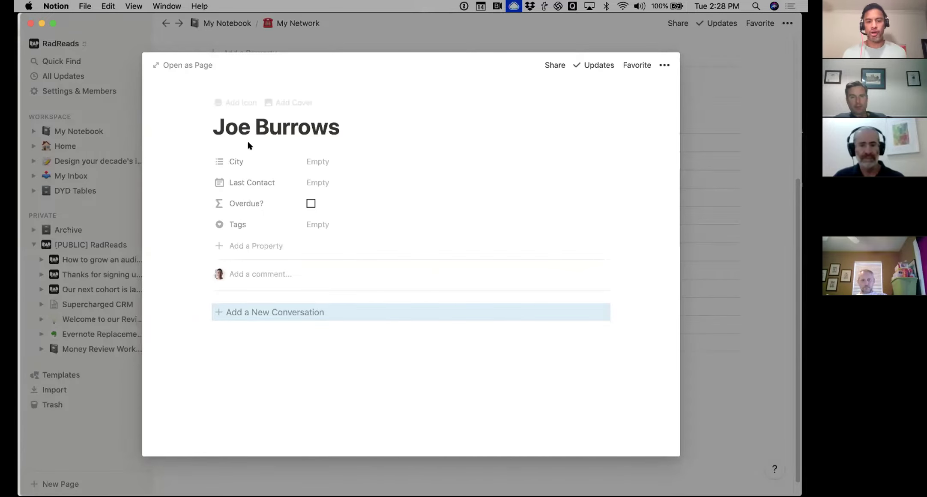
Log a 1/14/20 conversation about winning the national championship, then collapse it
click(257, 312)
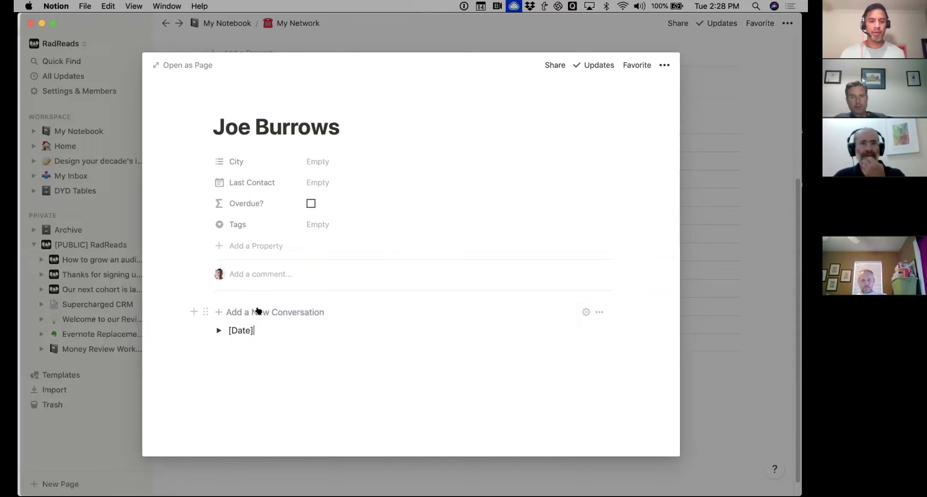
double_click(246, 332)
text(1/14/20)
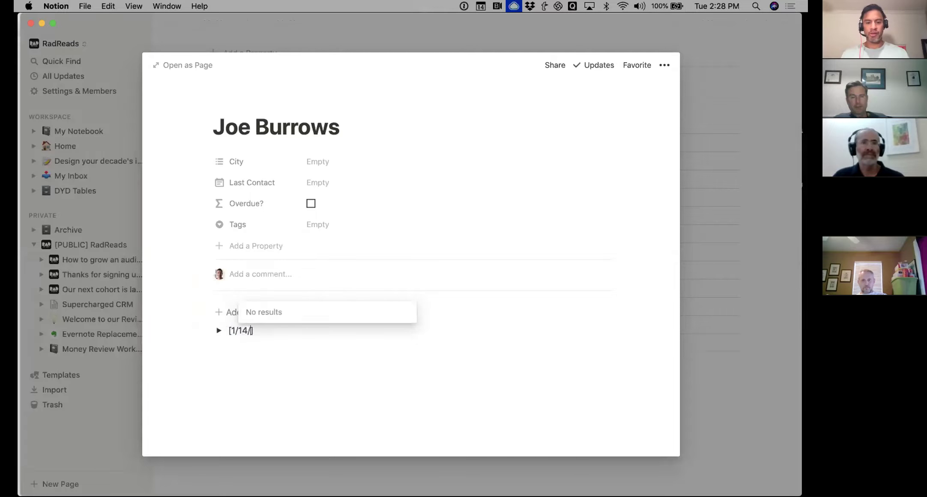
click(218, 330)
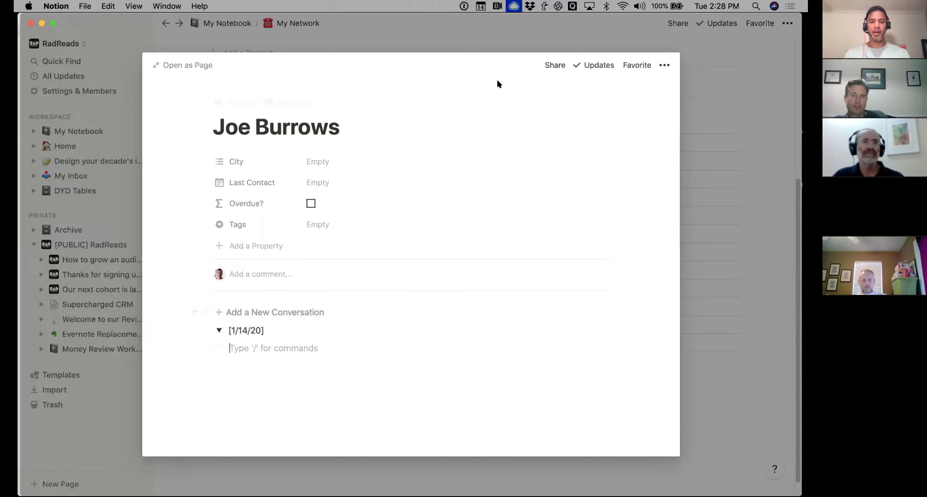
text(- Sp)
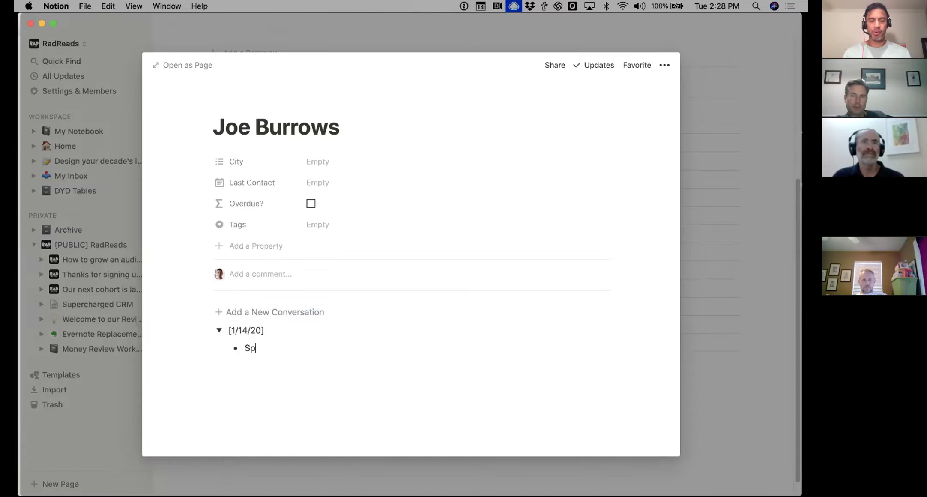
text(oke to joe )
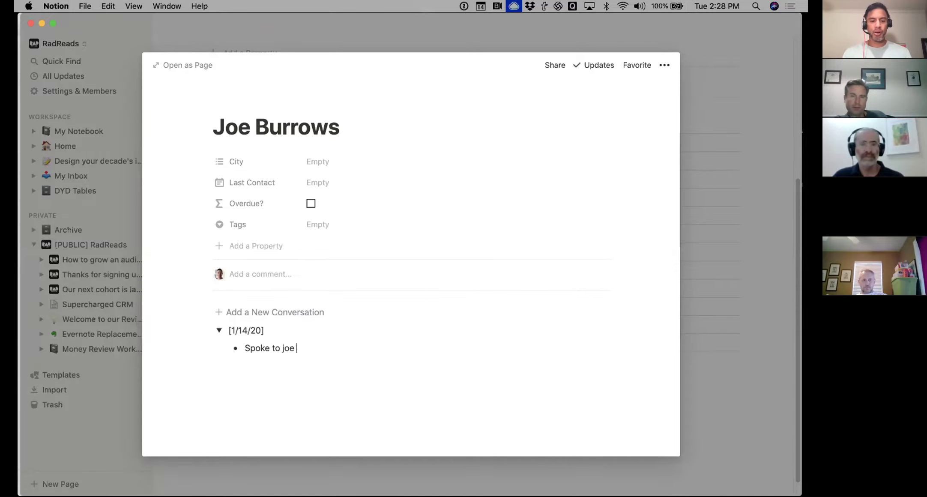
text(about winning the national chmap)
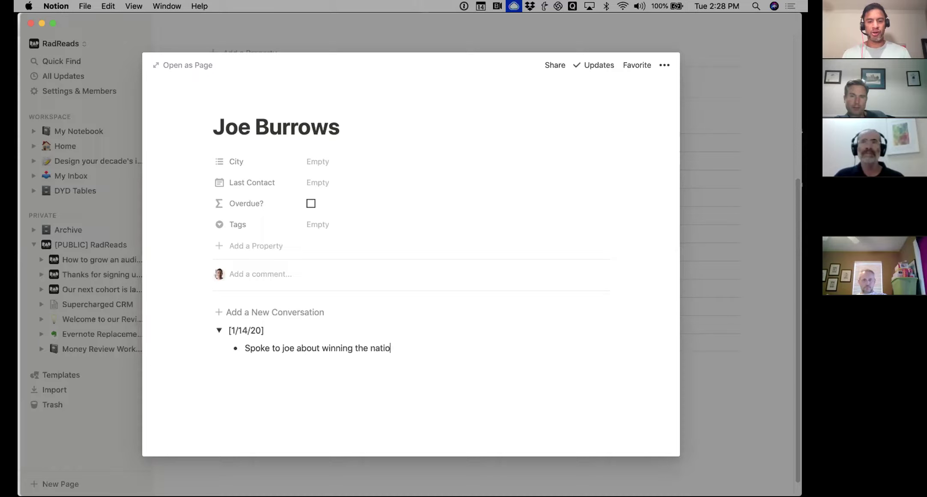
key(BackSpace)
key(BackSpace)
key(BackSpace)
key(BackSpace)
text(hampionship)
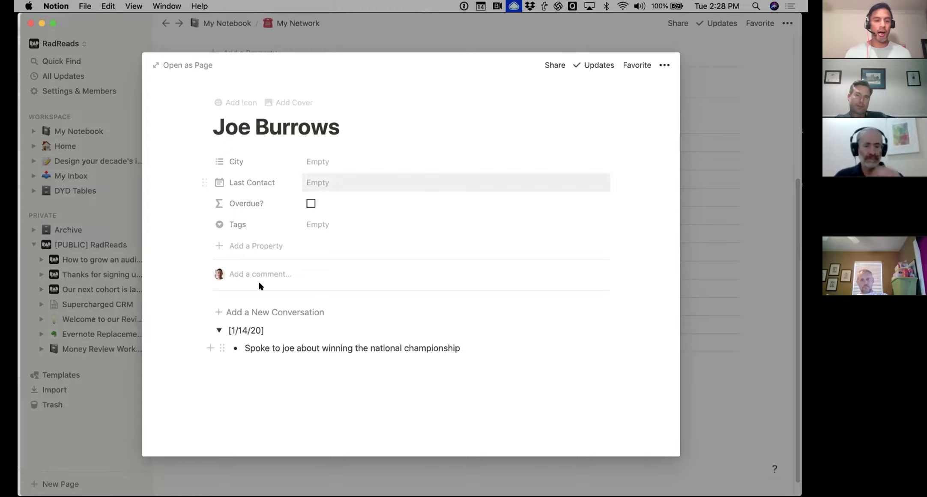
click(219, 330)
Add a new conversation dated 2/20/20 and close the contact page, returning to My Network
click(219, 312)
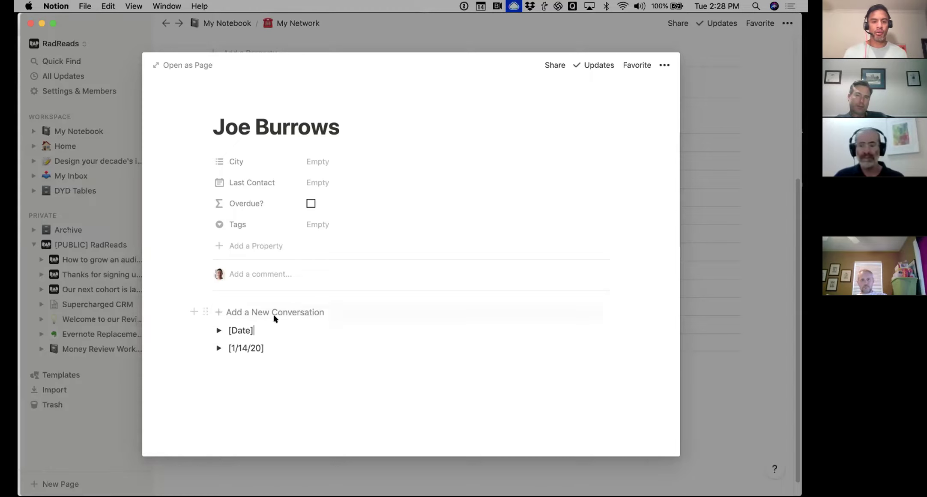
double_click(242, 329)
text(2/20)
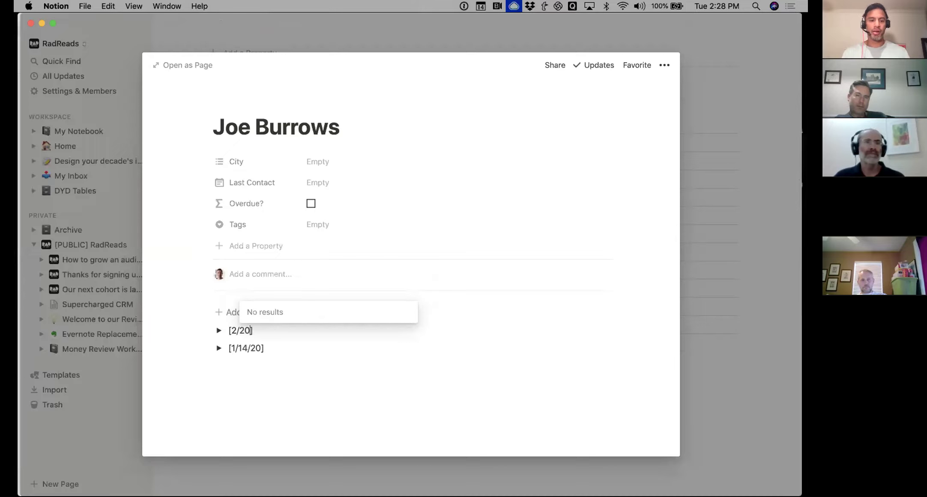
text(/20)
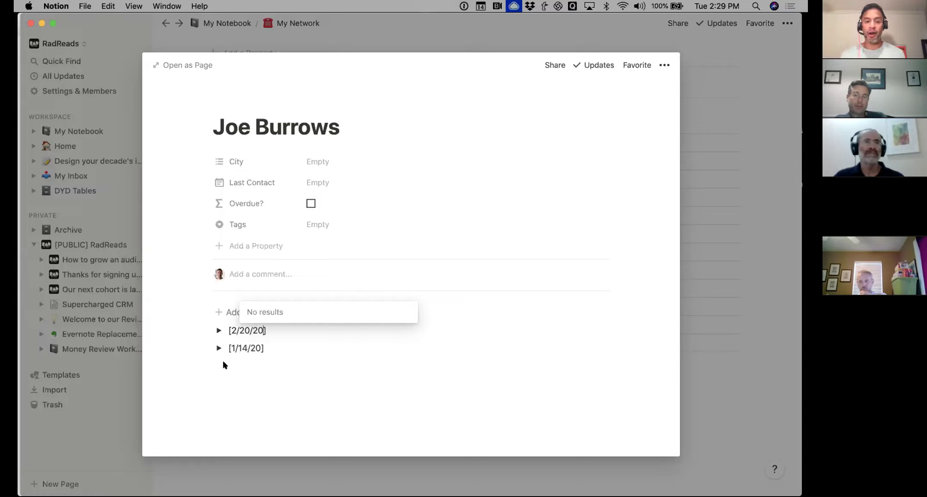
key(Escape)
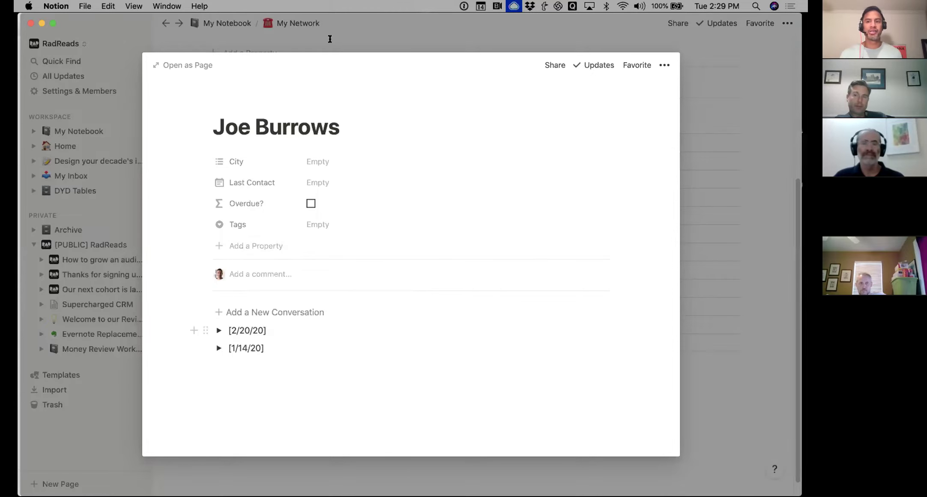
click(329, 39)
scroll(265, 182, up, 5)
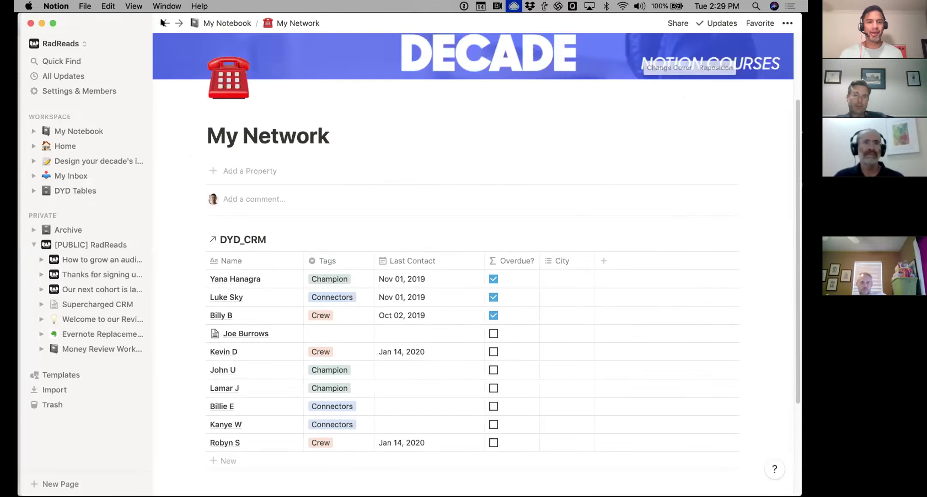
From My Notebook, open My finances as a full page and scroll through its expense tables
click(209, 22)
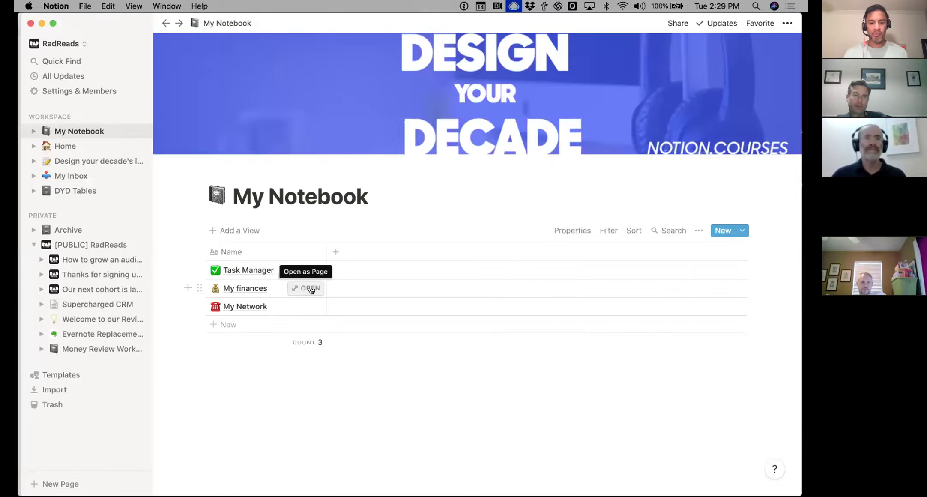
click(311, 288)
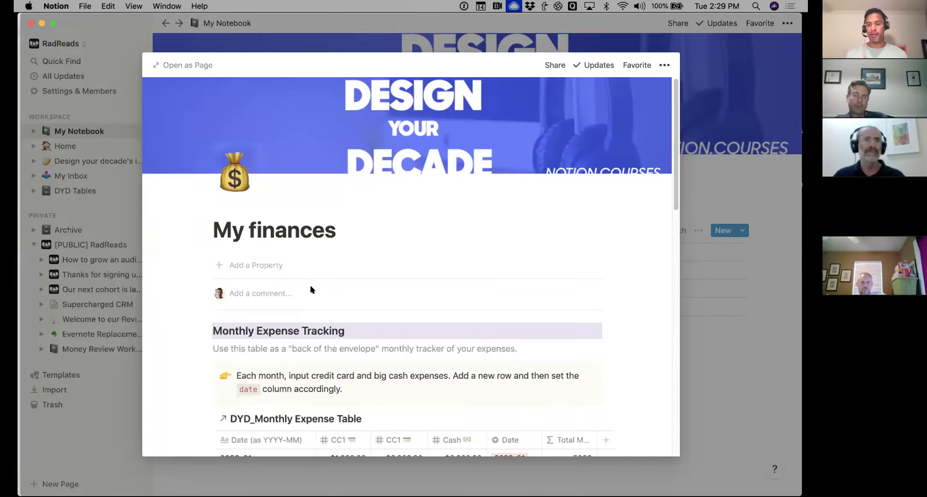
click(191, 66)
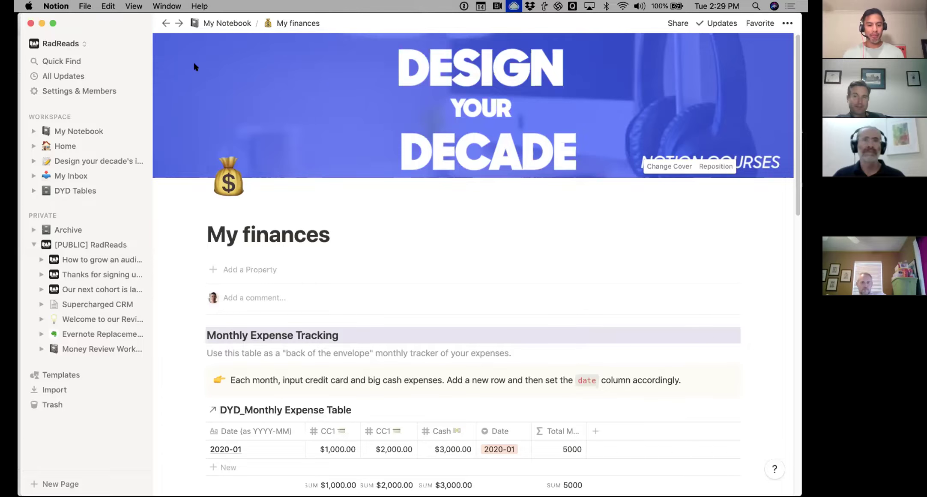
scroll(262, 142, down, 3)
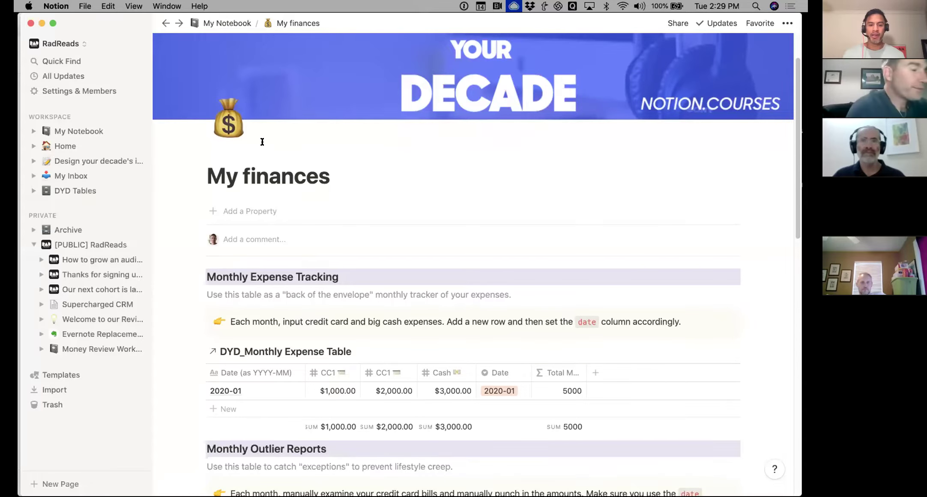
scroll(262, 142, down, 1)
scroll(263, 142, down, 3)
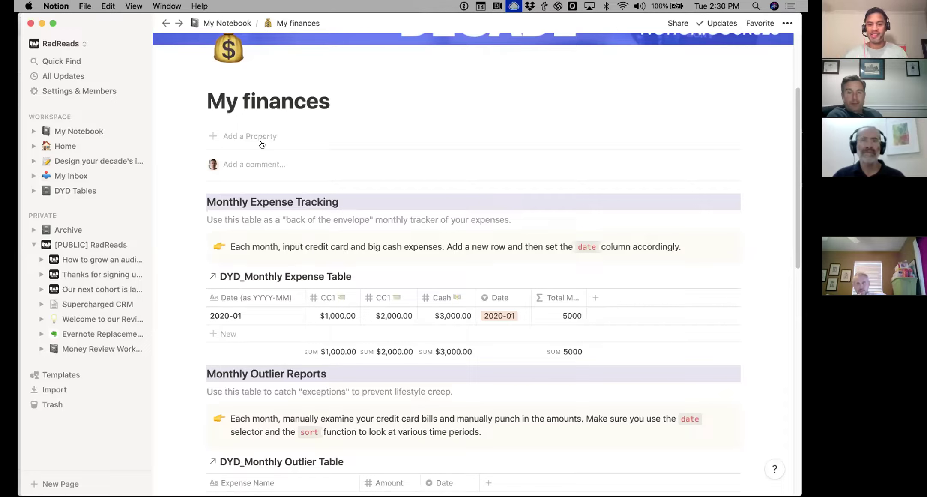
scroll(253, 172, down, 2)
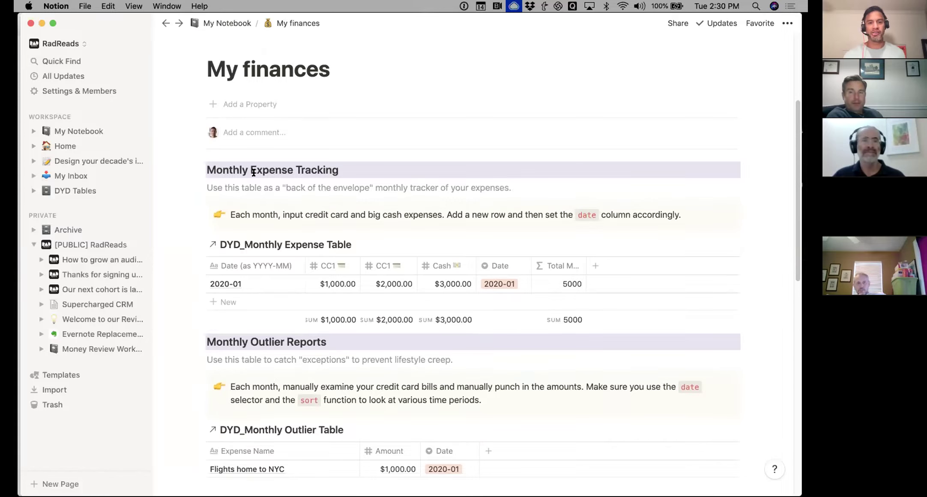
scroll(254, 172, down, 5)
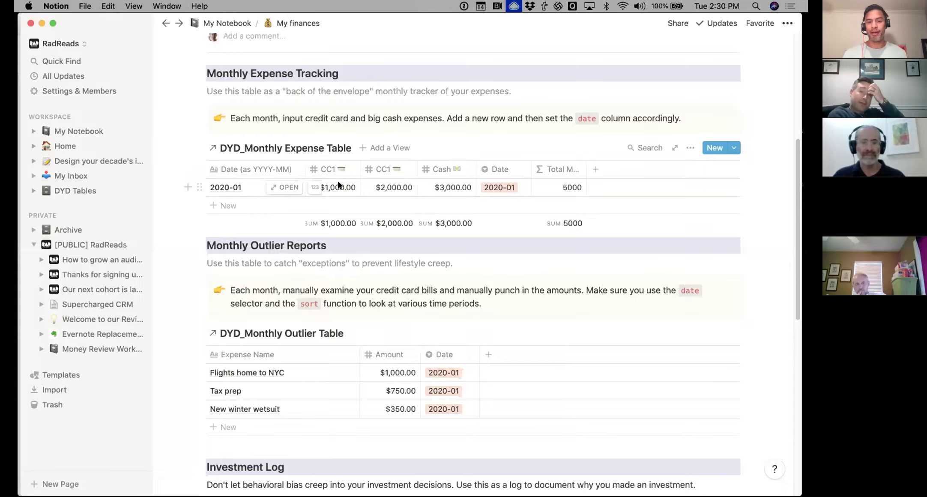
Rename the duplicate second CC1 column of the DYD_Monthly Expense Table to CC2
click(385, 171)
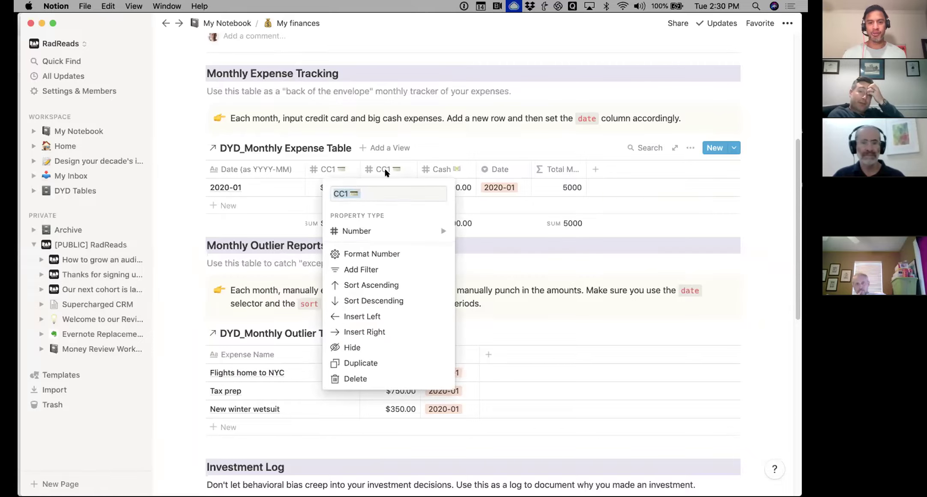
click(347, 190)
key(Right)
key(BackSpace)
text(2)
key(Return)
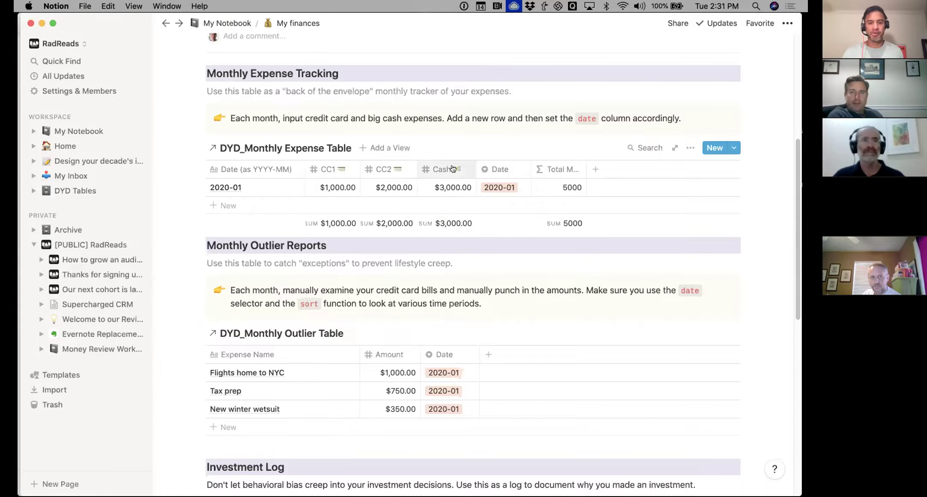
Scroll past the Outlier table to the DYD_Investment Log's 2020 monthly rows
scroll(448, 163, down, 5)
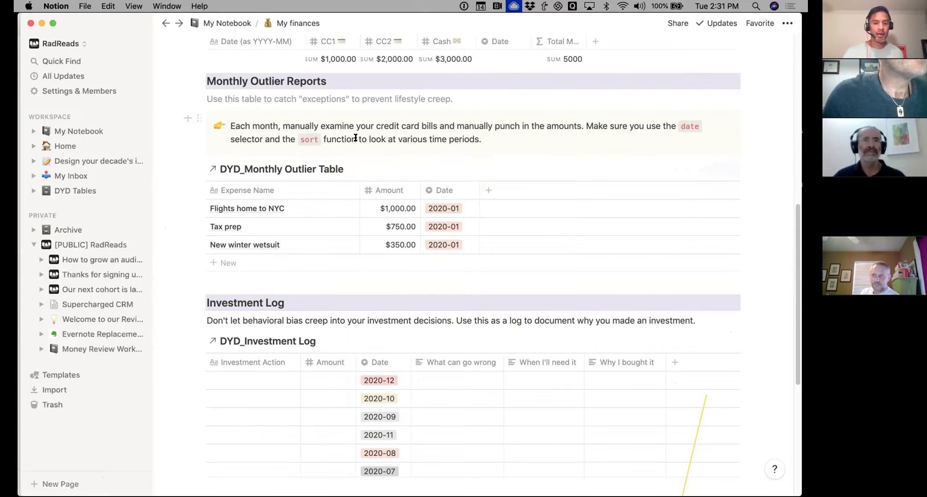
scroll(355, 139, down, 5)
scroll(355, 139, down, 6)
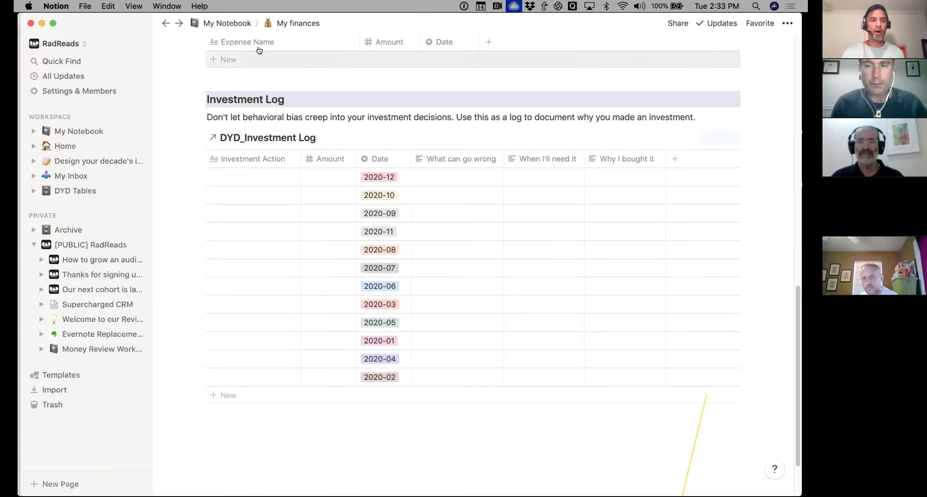
Return to My Notebook, close the finances preview, peek into DYD Tables, and select My Network
click(166, 23)
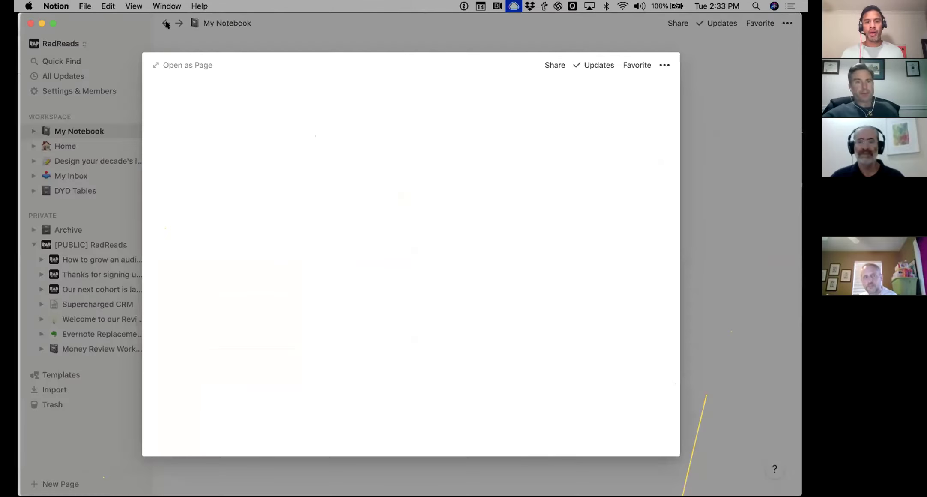
click(74, 134)
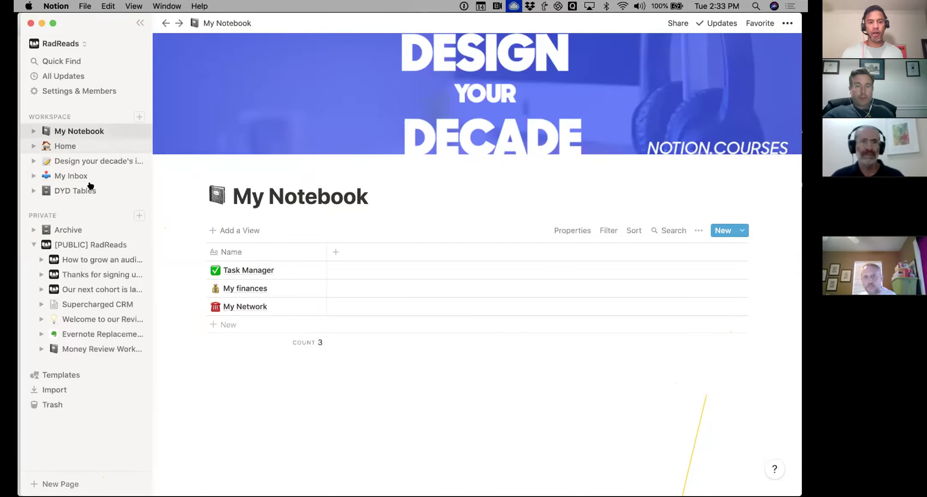
click(34, 193)
scroll(124, 215, down, 3)
scroll(98, 201, up, 2)
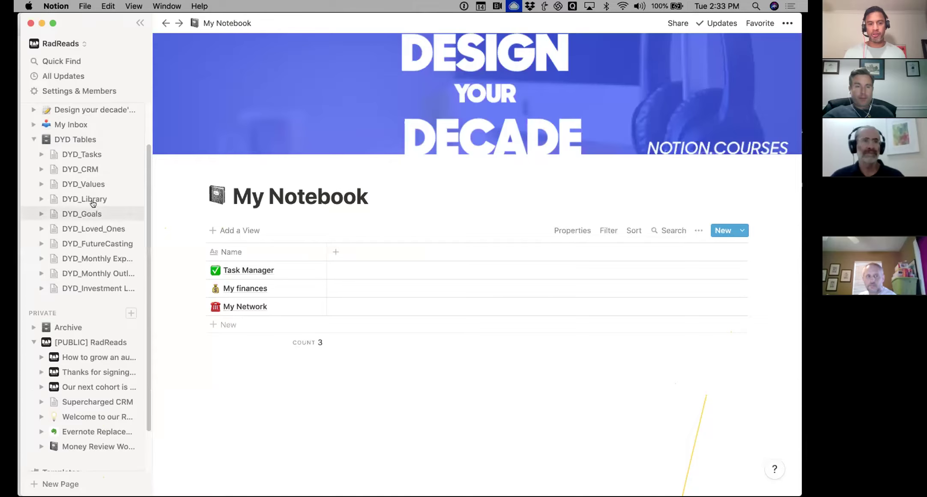
click(34, 139)
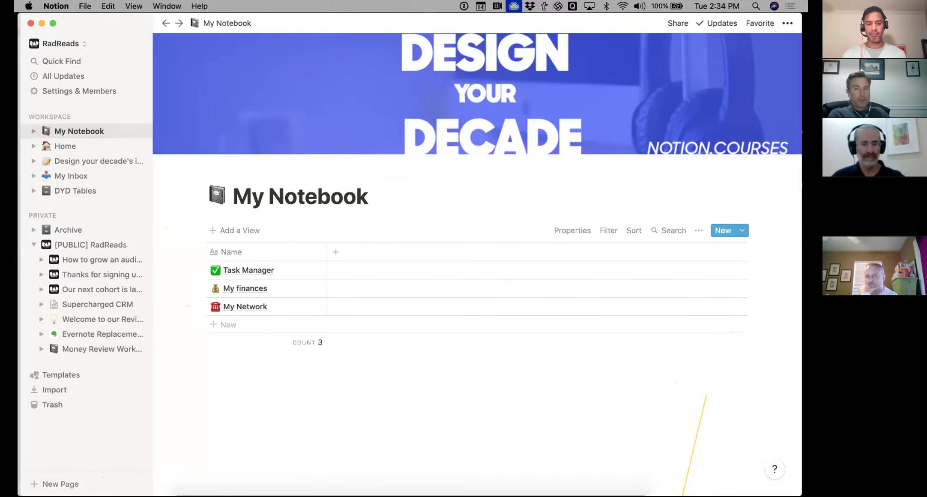
mouse_move(271, 471)
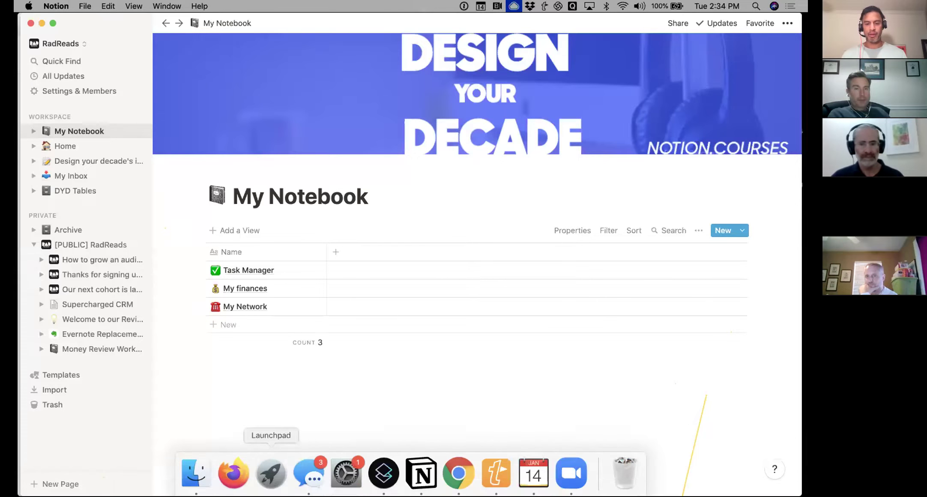
click(389, 305)
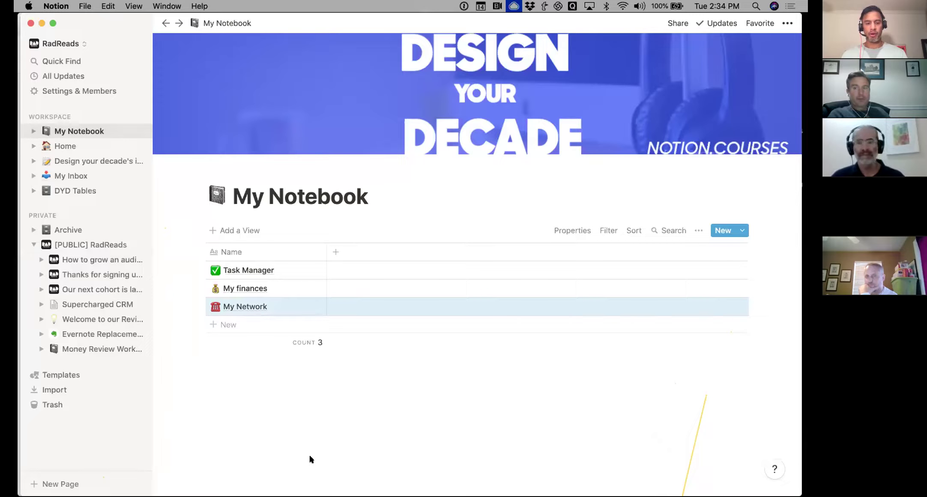
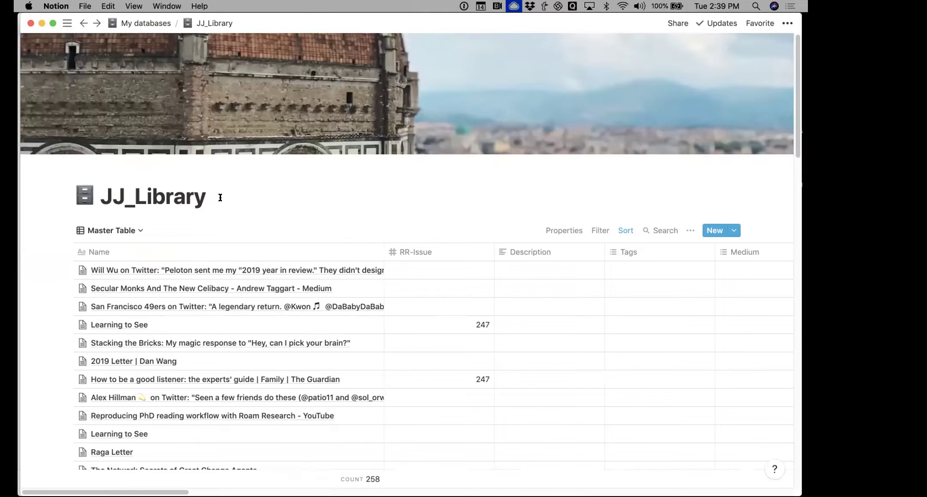
Bring Google Chrome, showing a Twitter profile page, in front of Notion
mouse_move(308, 492)
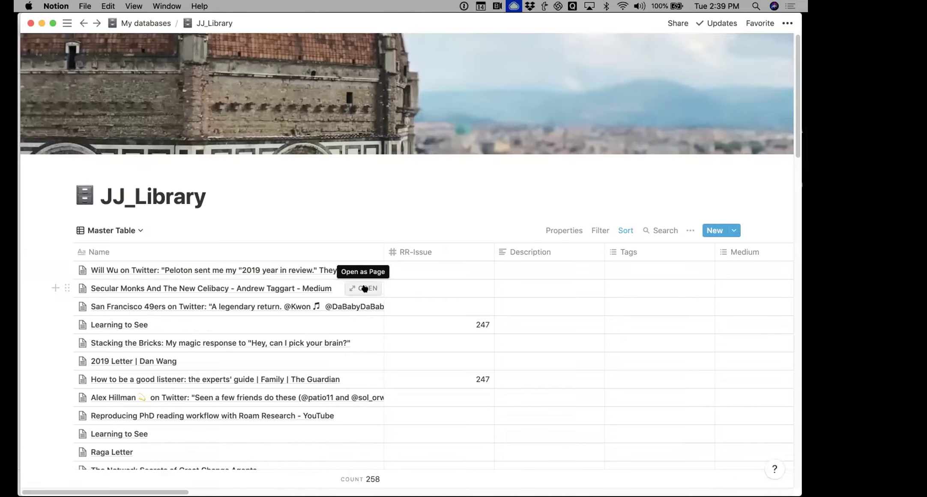
key(super+Tab)
key(super+Tab)
key(super+Tab)
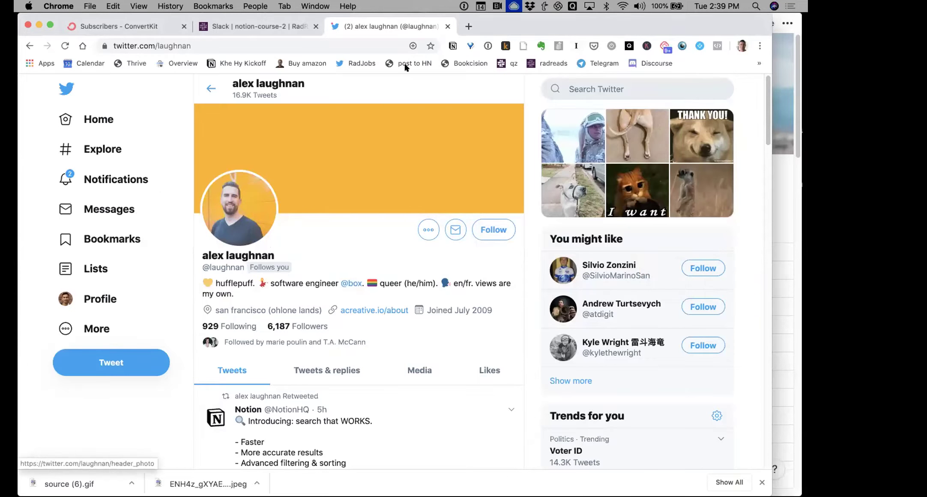
Search Google for 'paul graham essays' and open the Haters essay from his essays list
click(345, 45)
text(p)
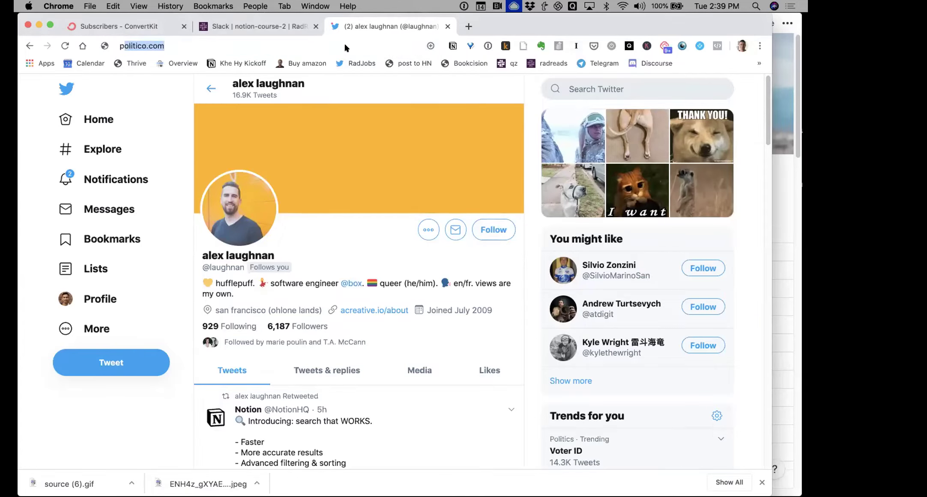
text(au l graham)
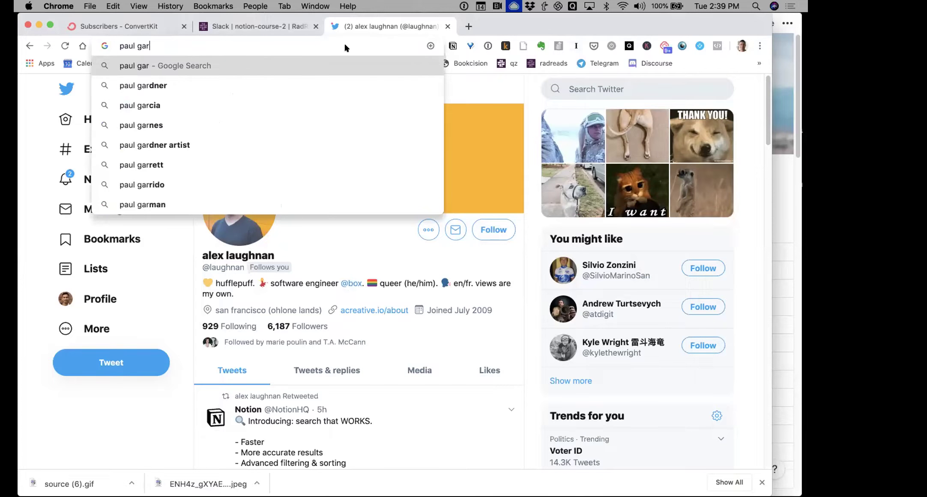
text( essat)
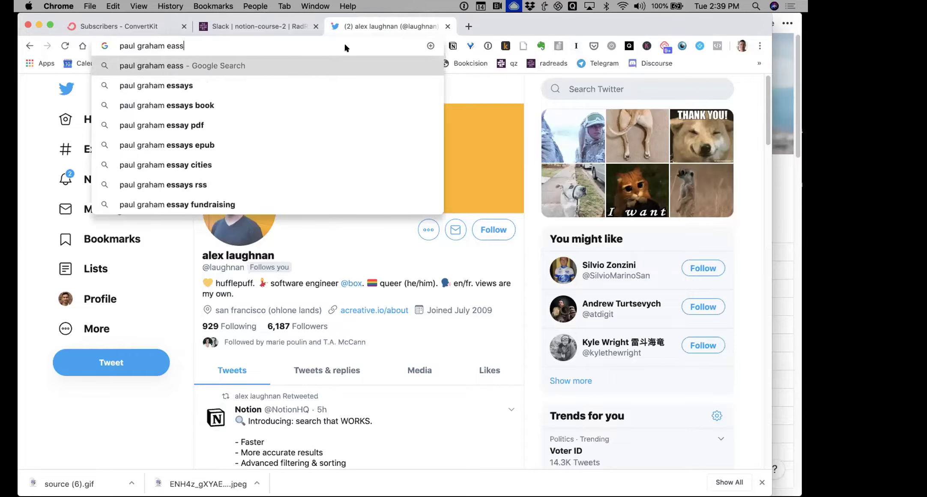
key(BackSpace)
text(ys)
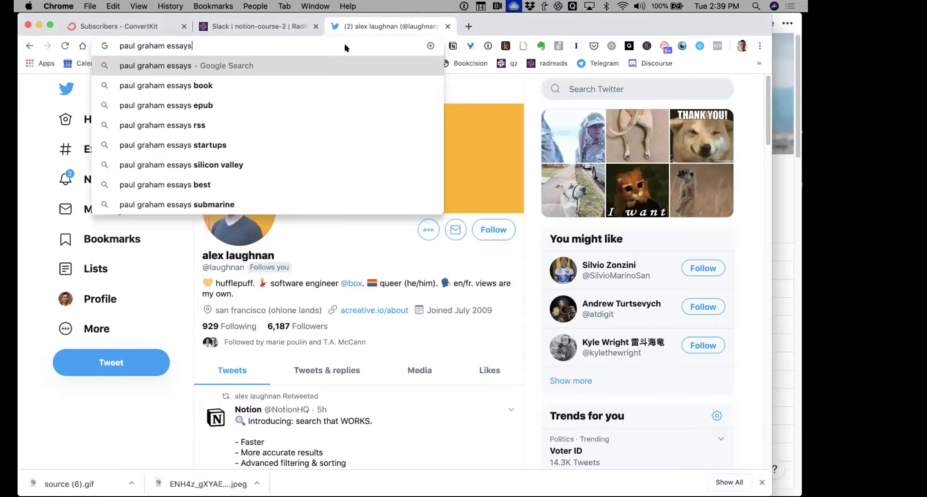
key(Return)
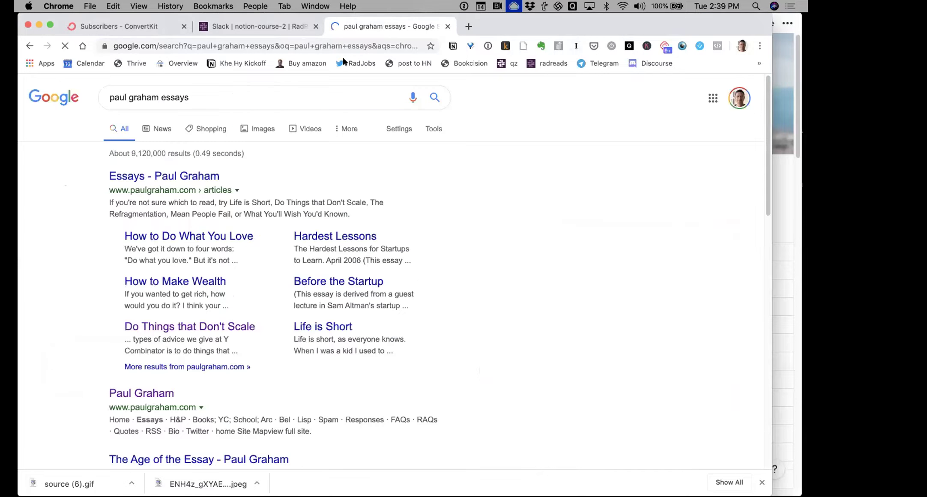
click(193, 174)
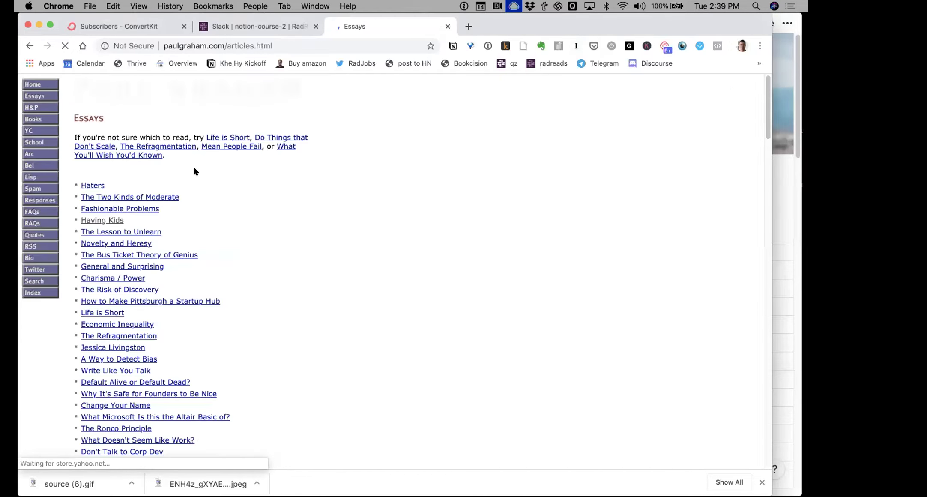
click(94, 185)
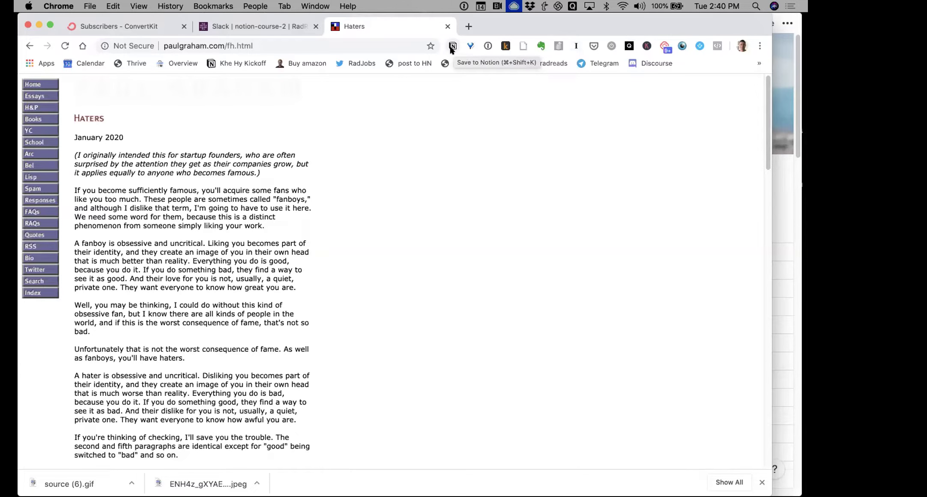
Clip the essay into JJ_Library titled 'Haters by Paul Graham' and open it in Notion
click(452, 46)
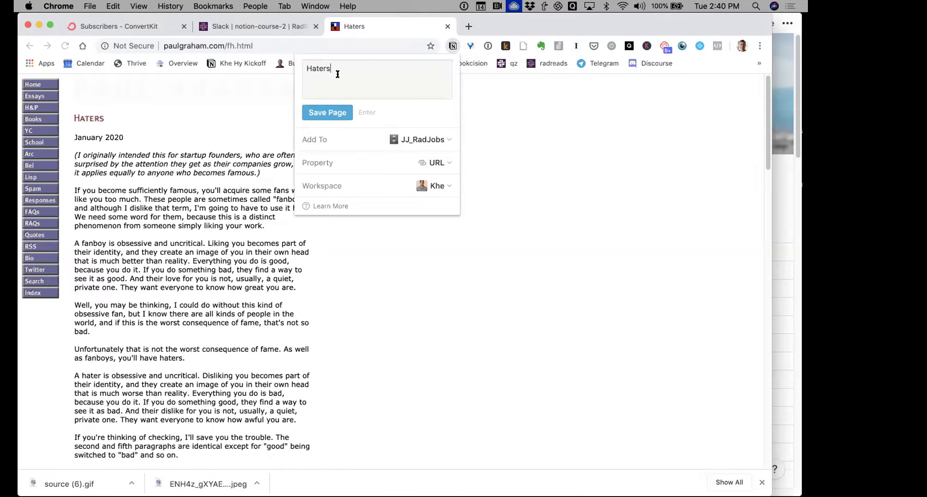
text(by Paul Graham)
click(355, 136)
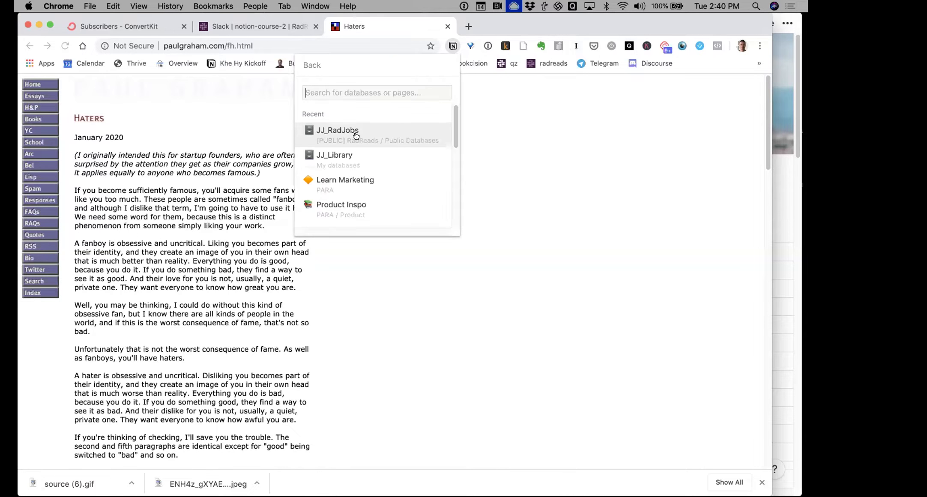
click(348, 160)
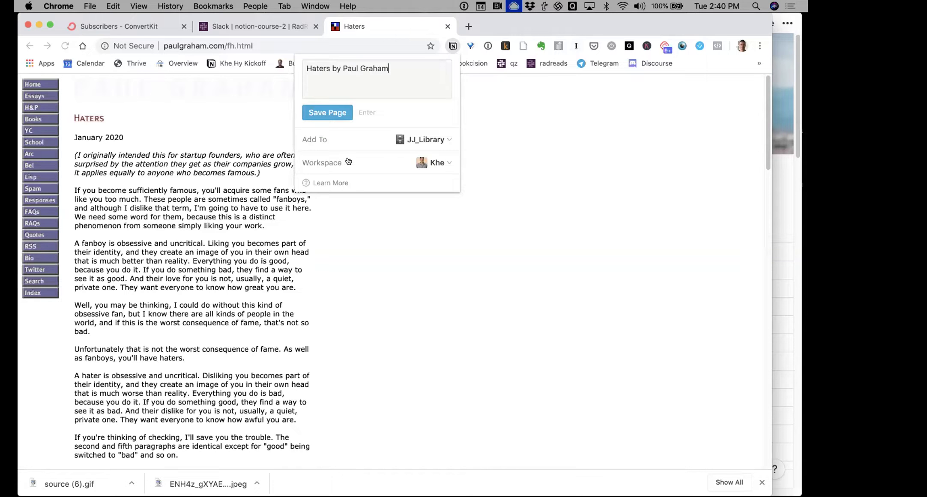
click(339, 114)
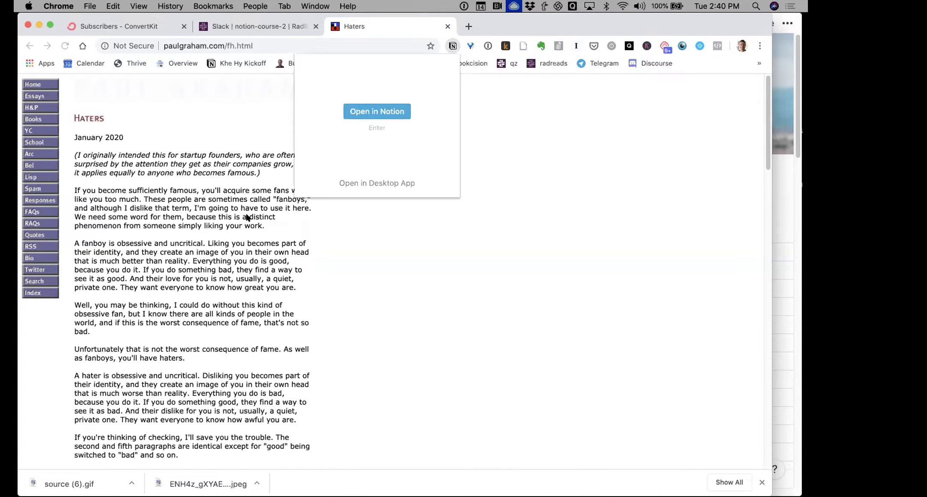
key(Return)
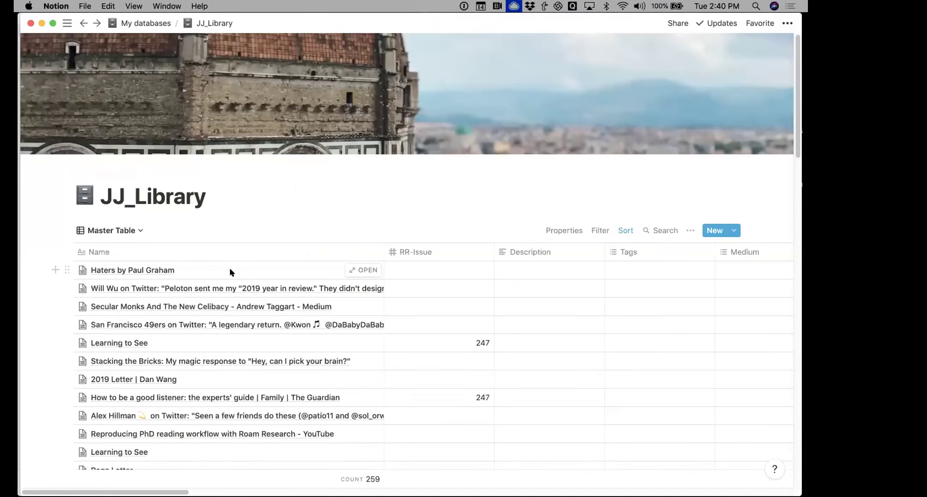
Preview the new Haters by Paul Graham entry, scroll its content, and close it
click(361, 271)
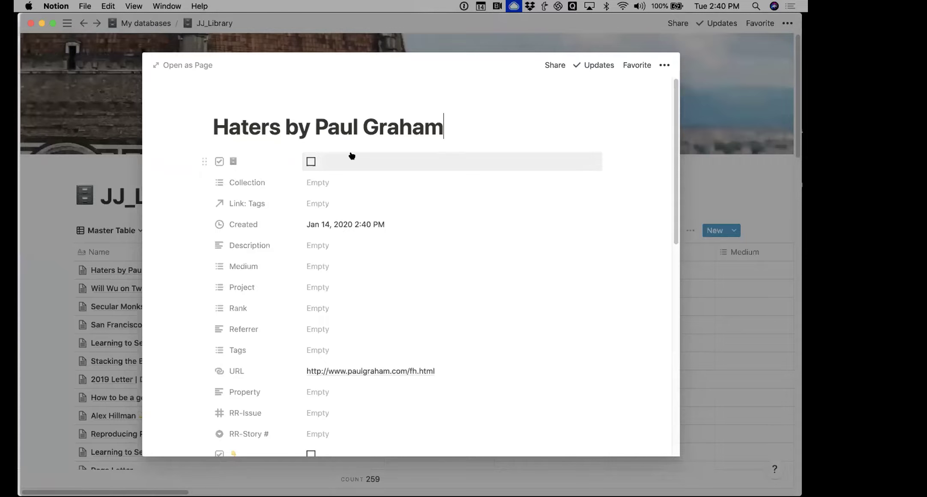
scroll(351, 156, down, 10)
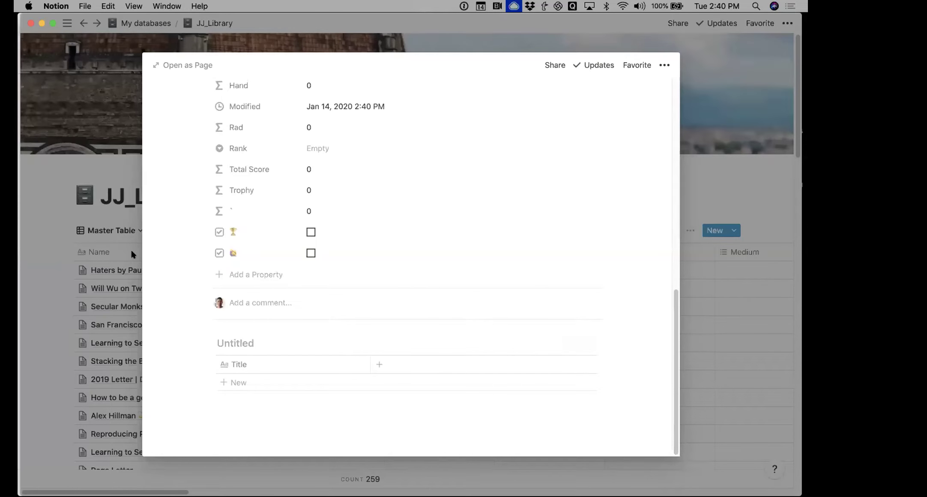
click(59, 242)
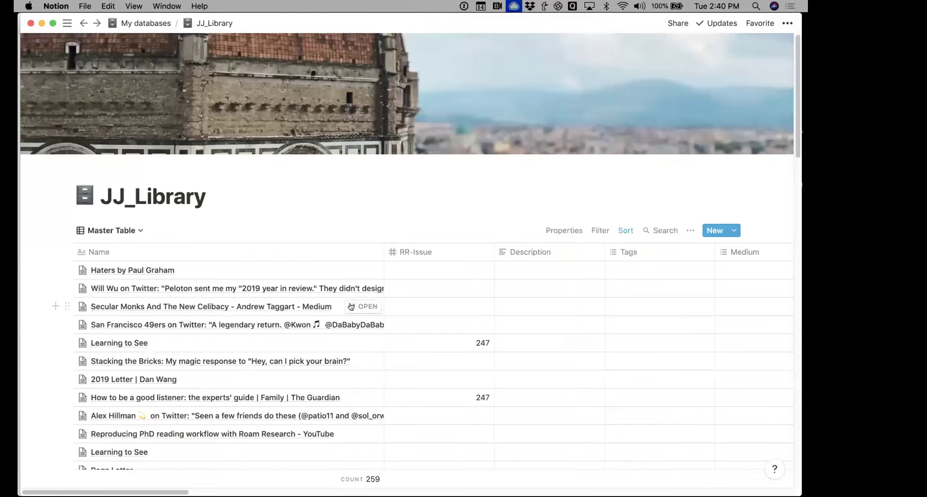
Read through the Secular Monks article preview, then close it back to the Master Table
click(357, 307)
scroll(356, 307, down, 15)
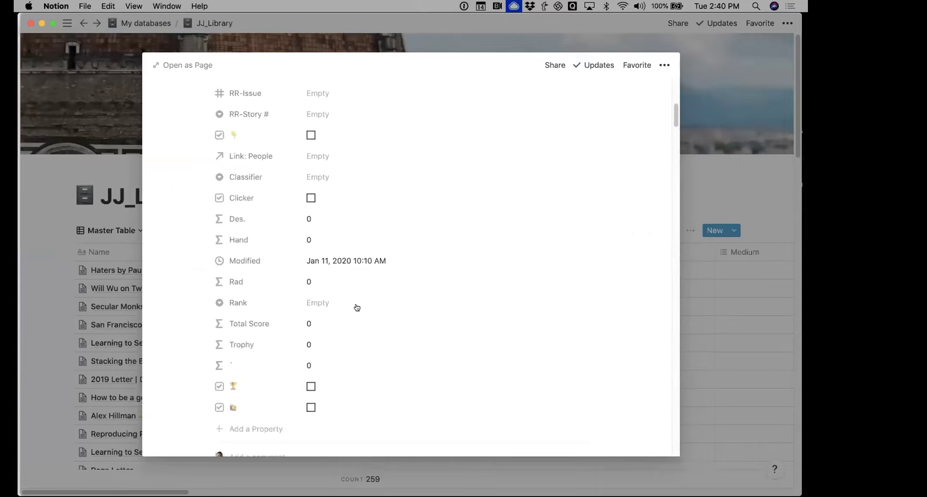
scroll(356, 306, up, 10)
scroll(356, 306, down, 9)
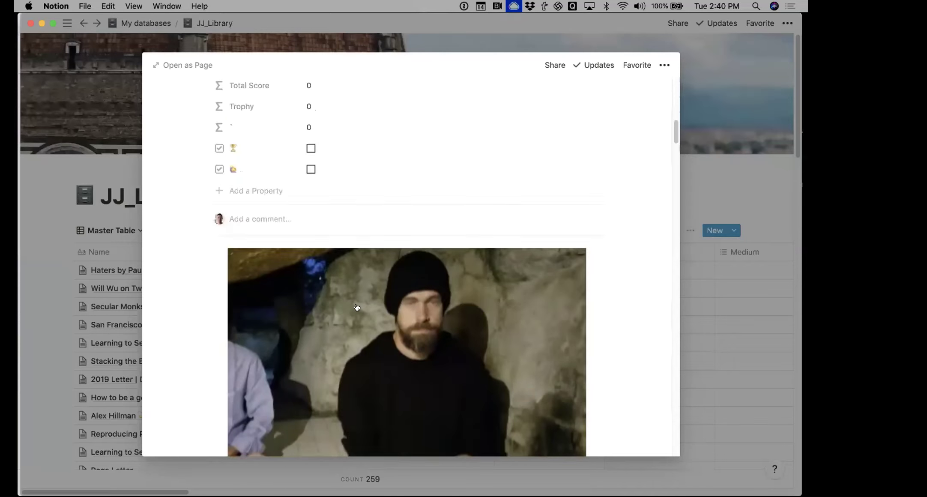
scroll(362, 282, down, 12)
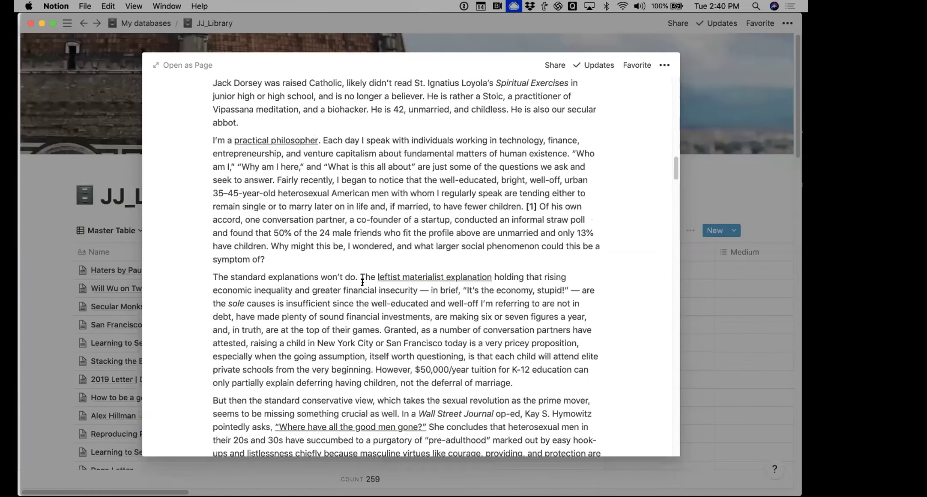
scroll(362, 282, down, 20)
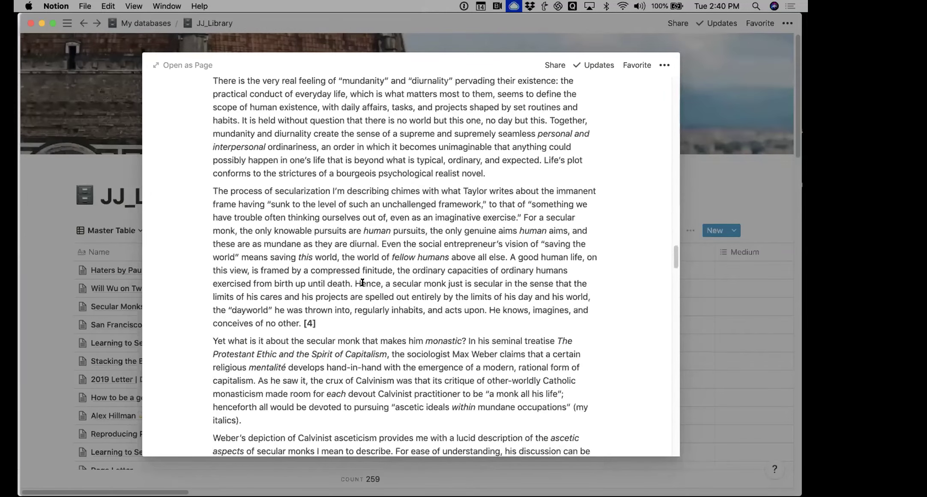
scroll(362, 282, down, 15)
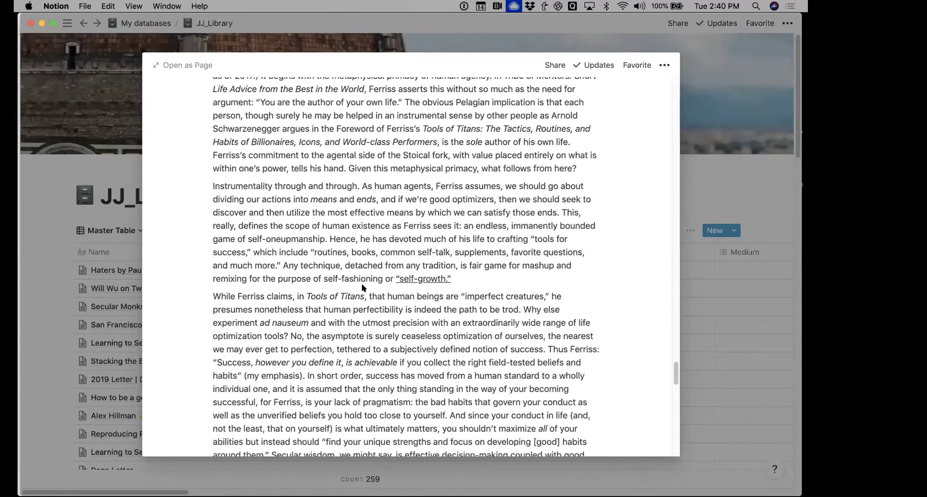
click(53, 256)
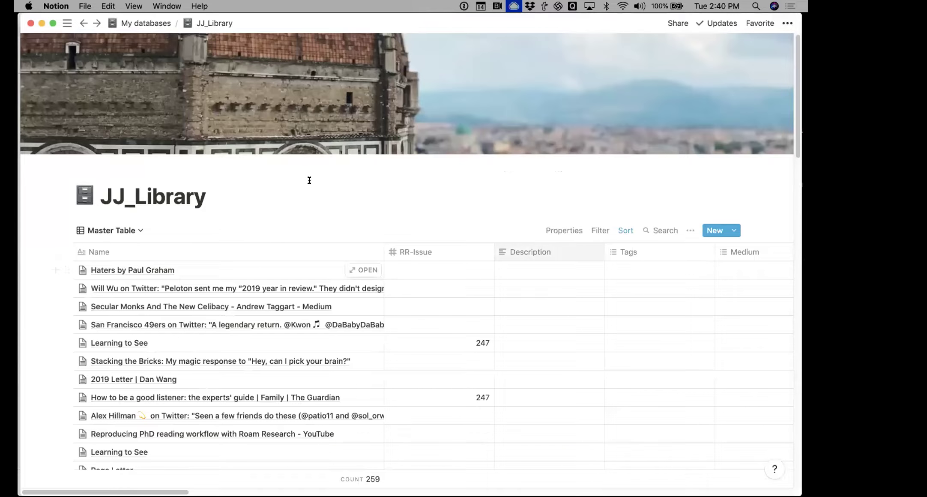
click(123, 231)
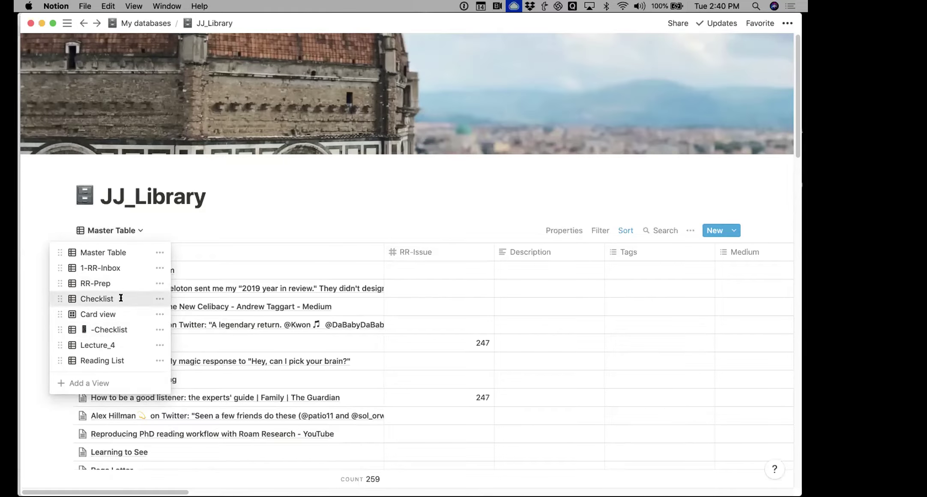
Switch JJ_Library to the Checklist view and tick the trophy box for '500 unread mails'
click(121, 298)
scroll(379, 228, down, 4)
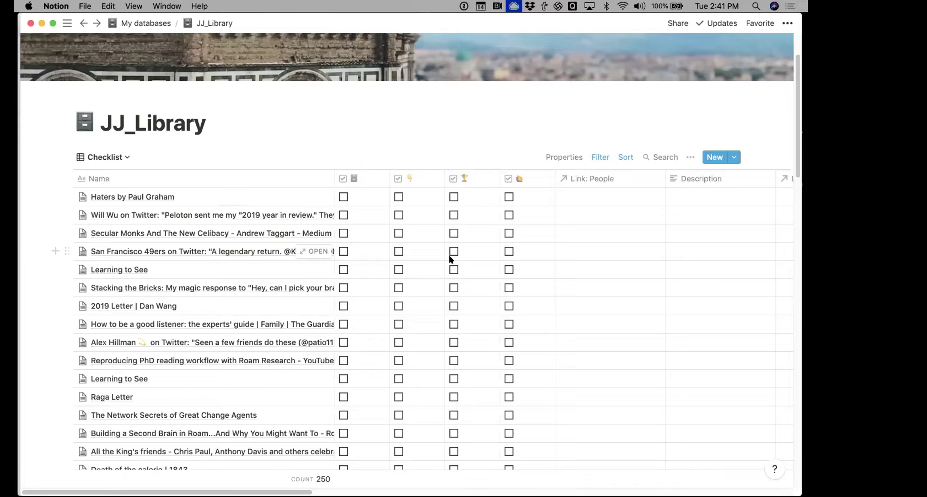
scroll(451, 260, down, 3)
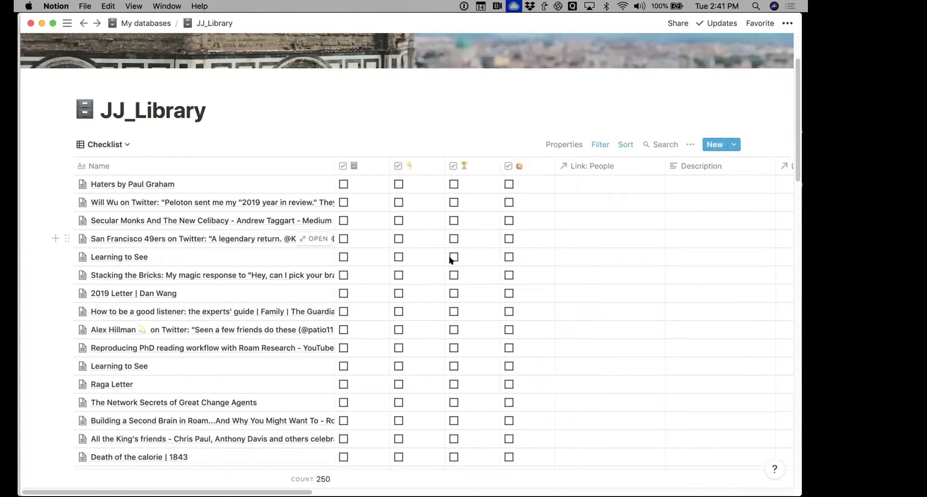
scroll(450, 259, down, 8)
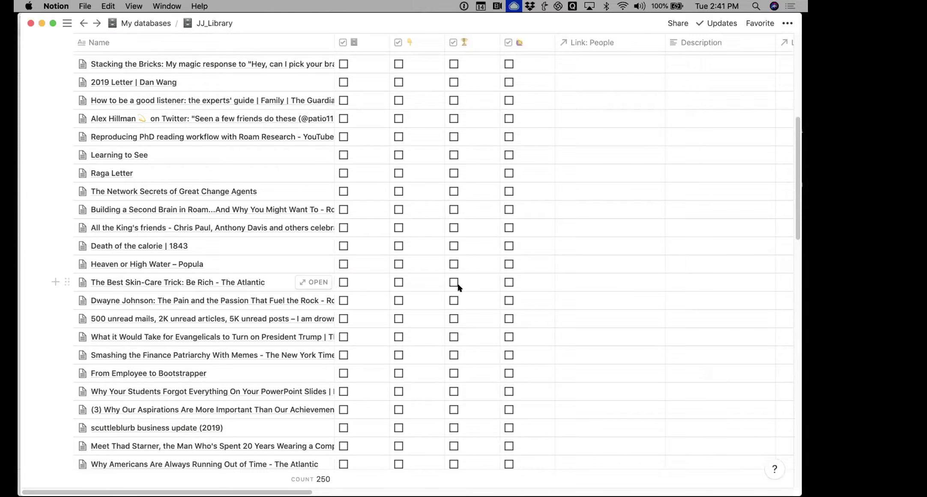
click(453, 319)
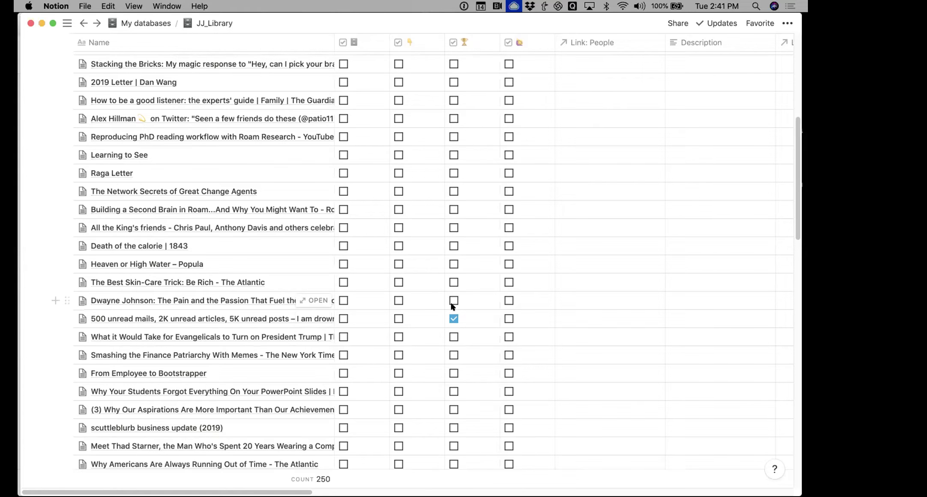
scroll(454, 307, up, 10)
scroll(391, 218, down, 2)
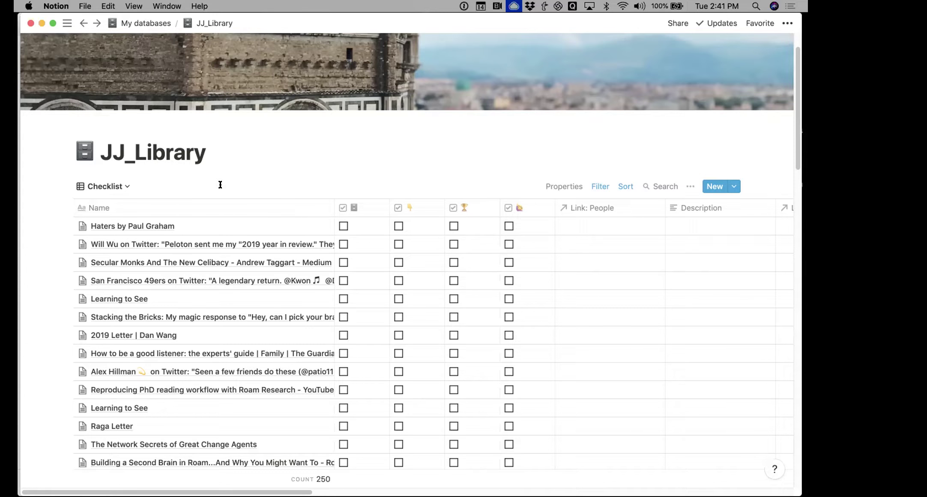
click(118, 185)
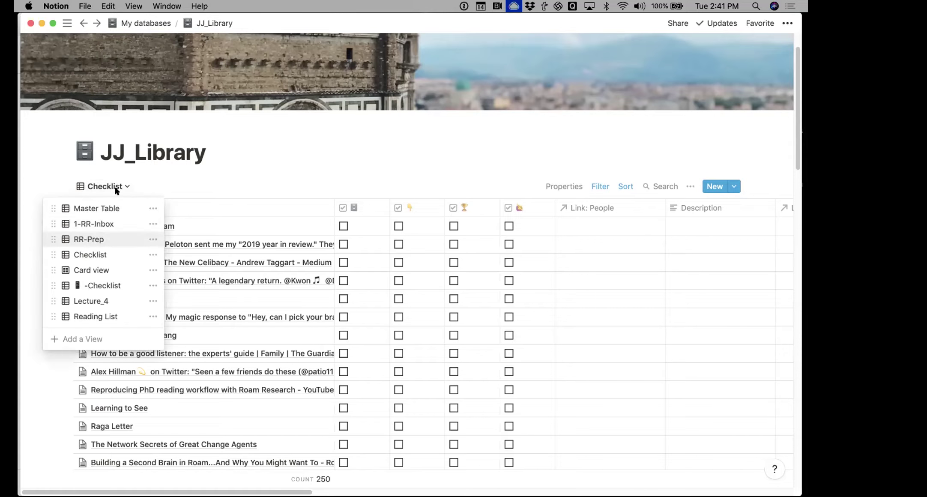
Show the 1-RR-Inbox view, then the RR-Prep view with its five RR-Issue 247 stories
click(110, 223)
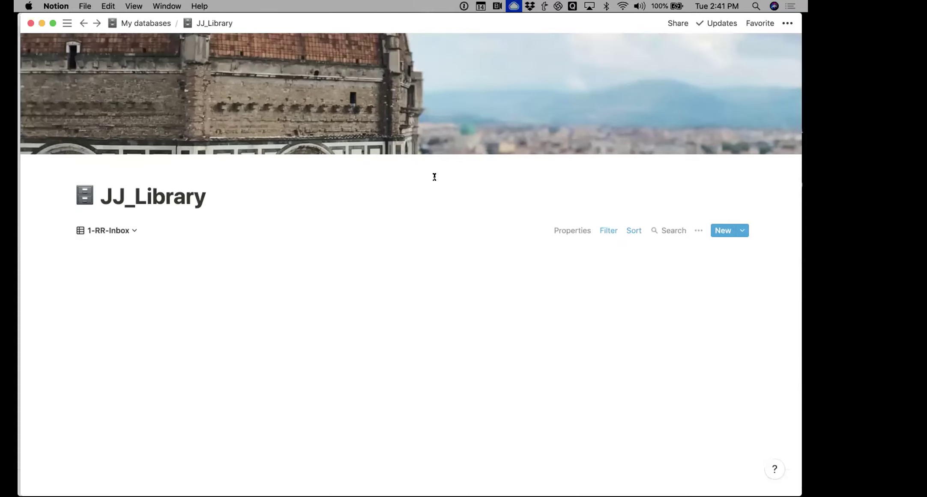
click(120, 230)
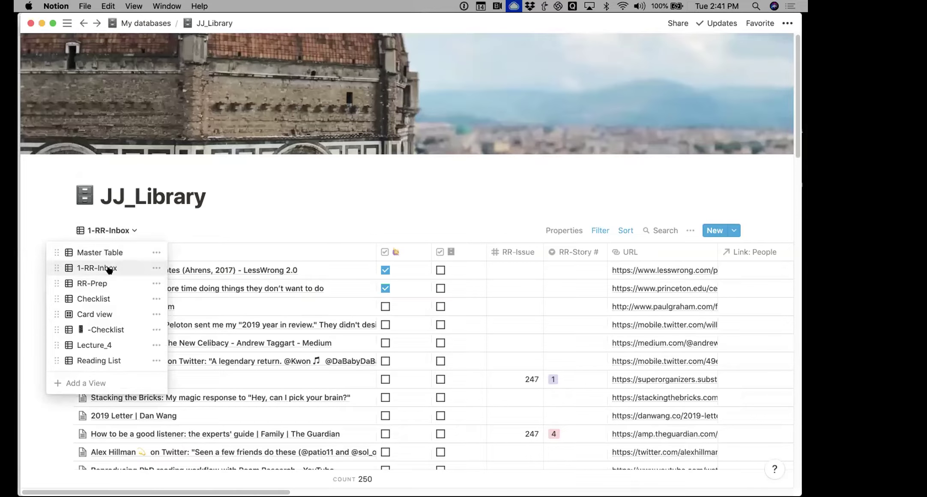
click(104, 284)
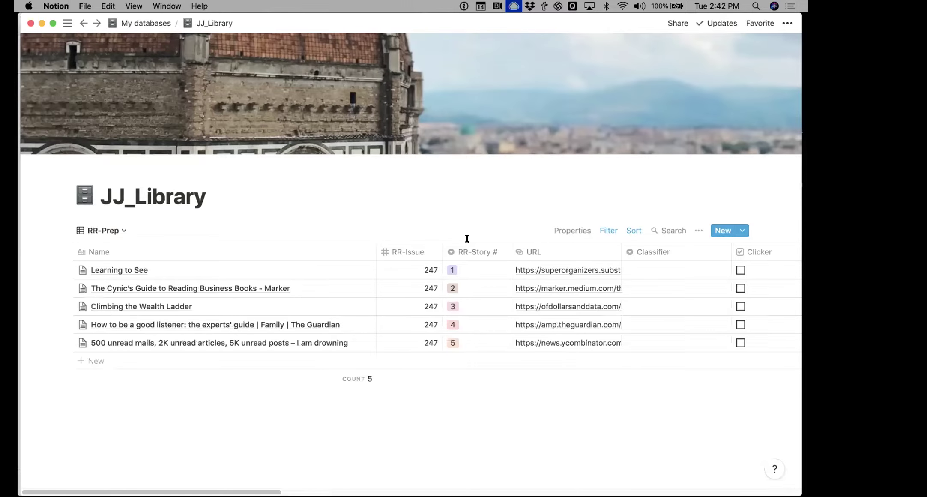
click(115, 230)
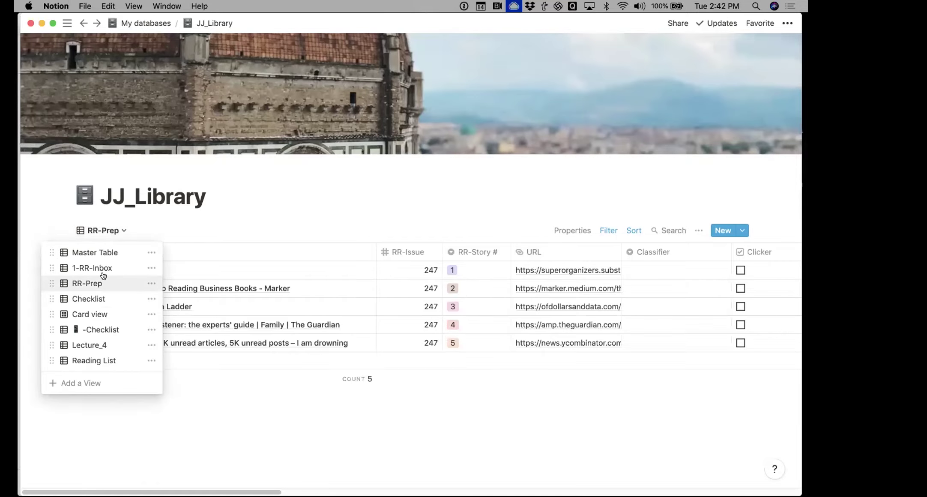
Switch to the Reading List view and scroll its 60 entries ranked by Total Score
click(94, 359)
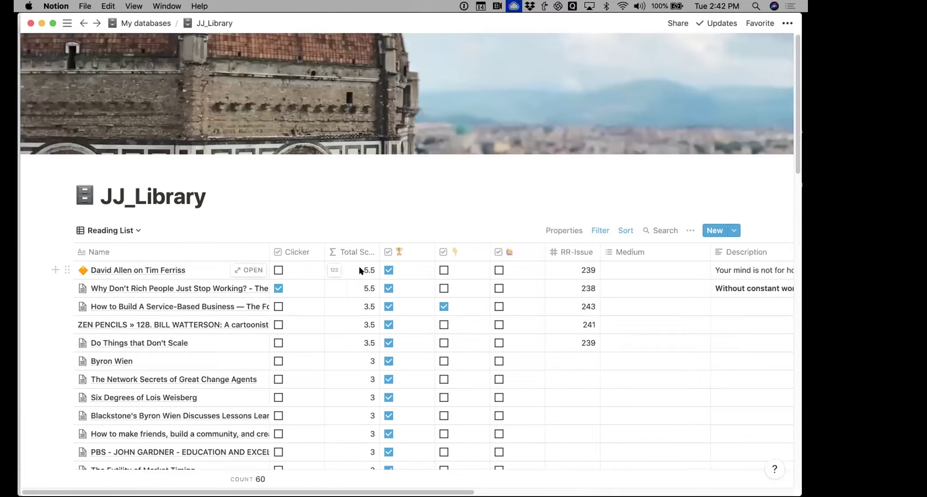
scroll(364, 273, down, 1)
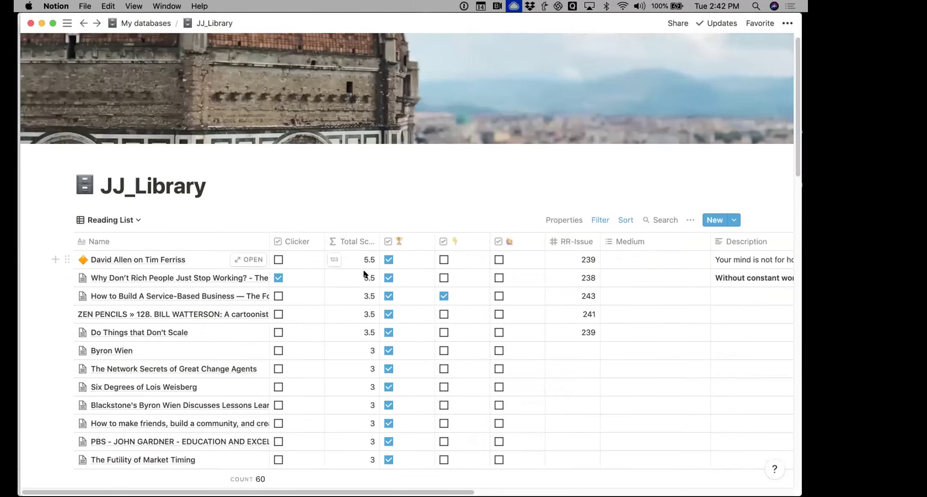
scroll(363, 273, down, 5)
scroll(356, 320, up, 3)
scroll(355, 323, up, 1)
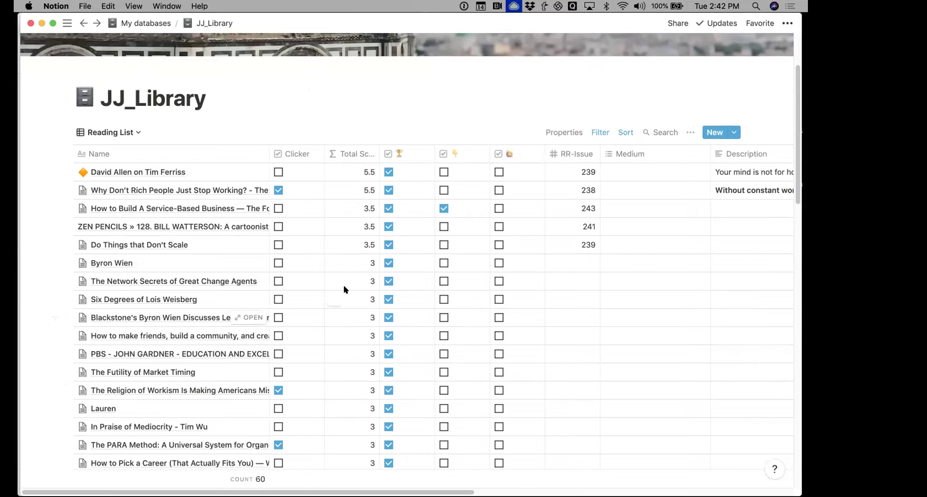
scroll(364, 230, down, 5)
scroll(362, 230, down, 4)
scroll(362, 228, up, 8)
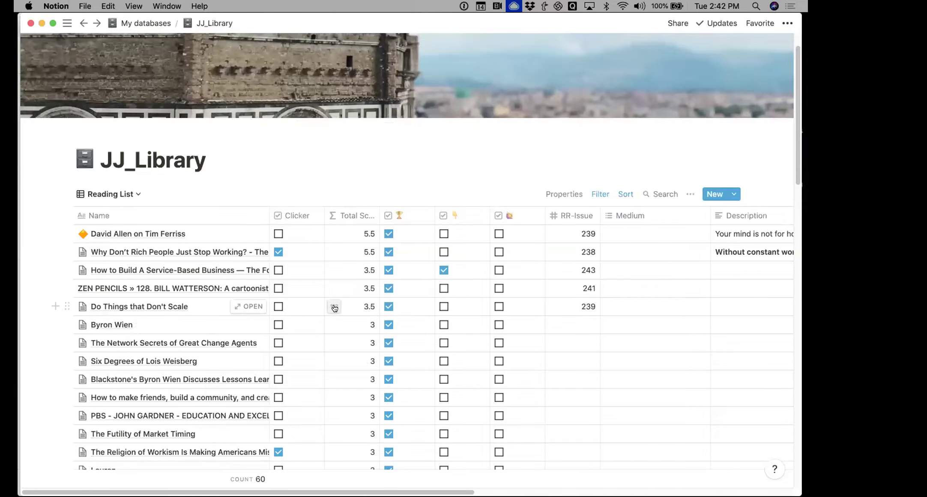
mouse_move(496, 471)
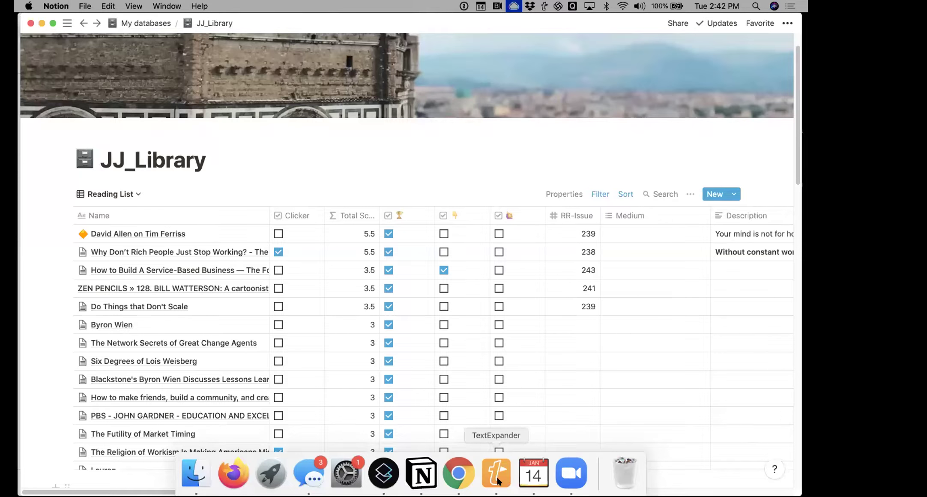
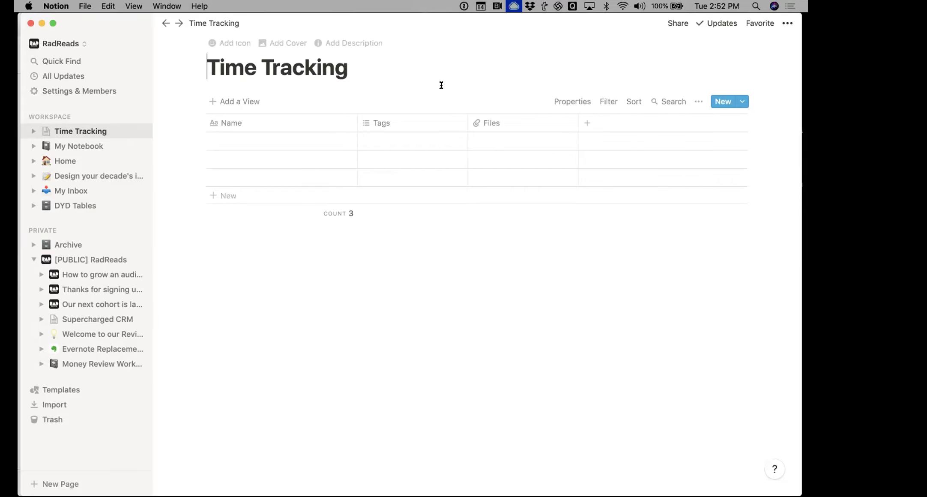
Rename the Tags column to Hours and make it a plain Number property
click(407, 123)
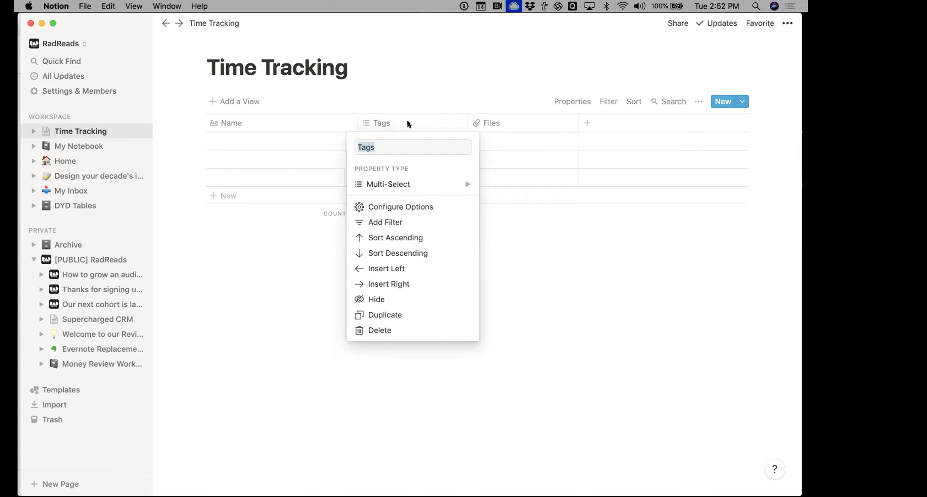
text(Ho)
key(Return)
click(394, 123)
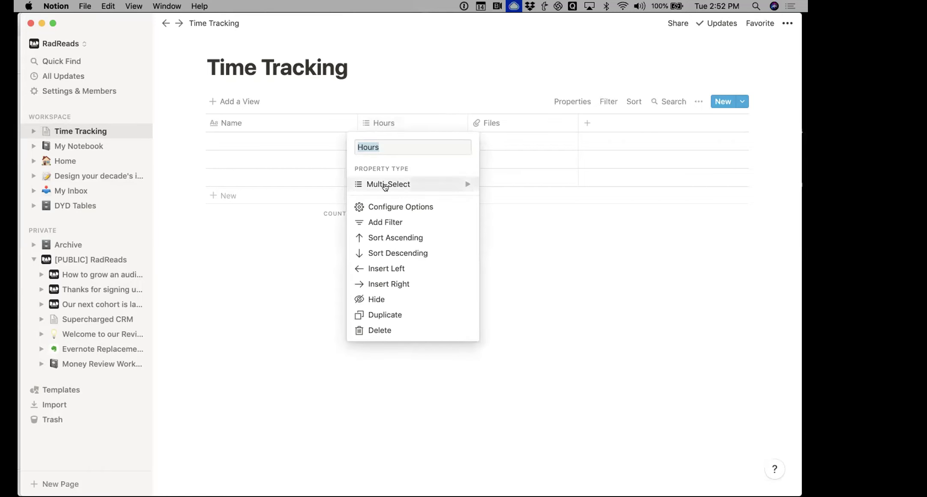
mouse_move(385, 186)
click(516, 99)
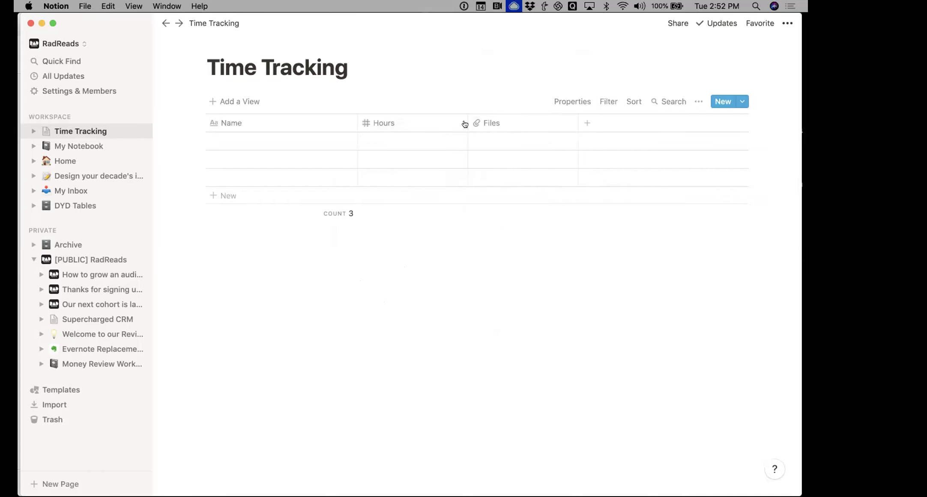
click(366, 141)
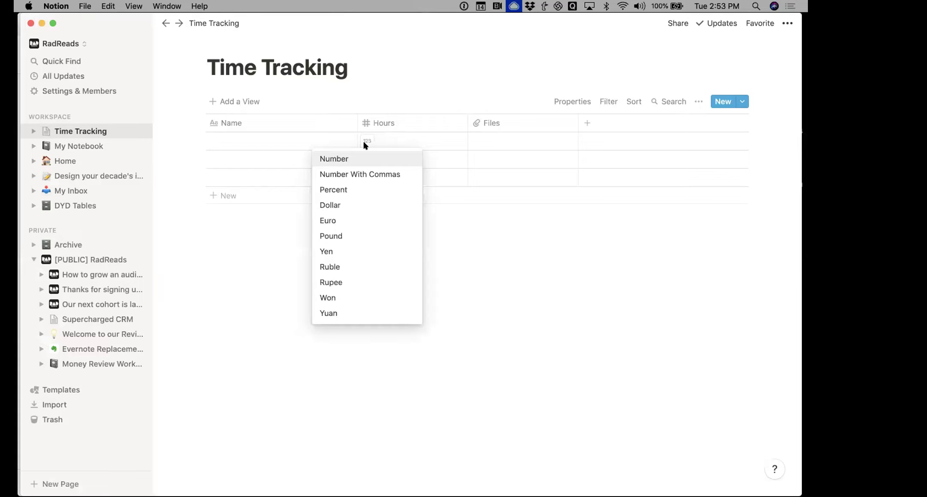
click(359, 166)
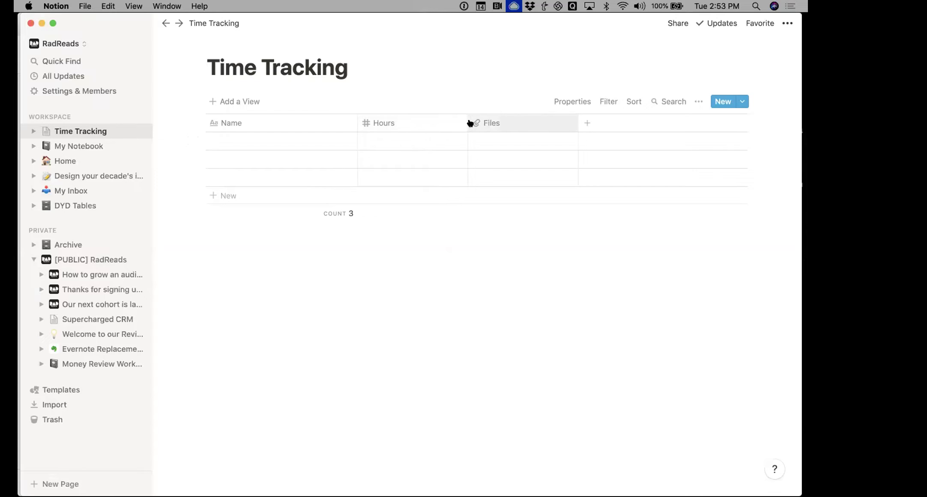
Log the first row as 'Tueday am' with 4 hours
click(286, 141)
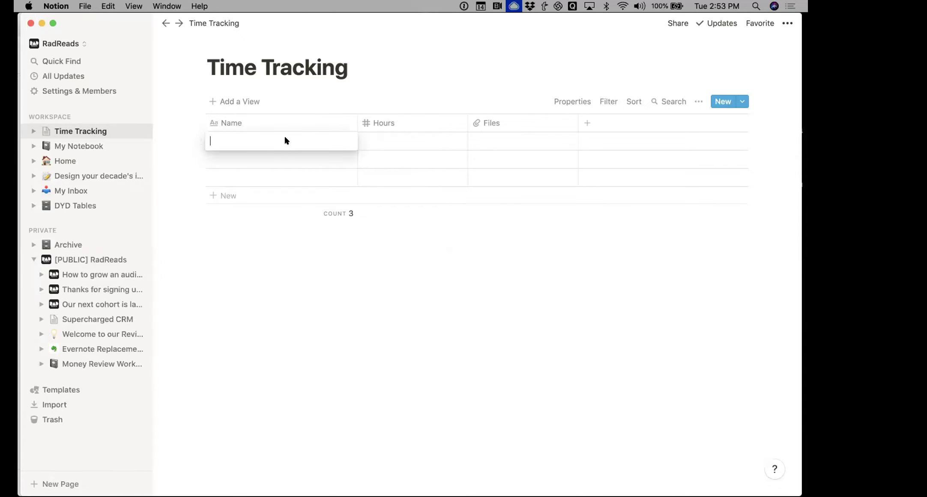
text(Tuestday)
key(BackSpace)
key(BackSpace)
key(BackSpace)
text(day)
key(Tab)
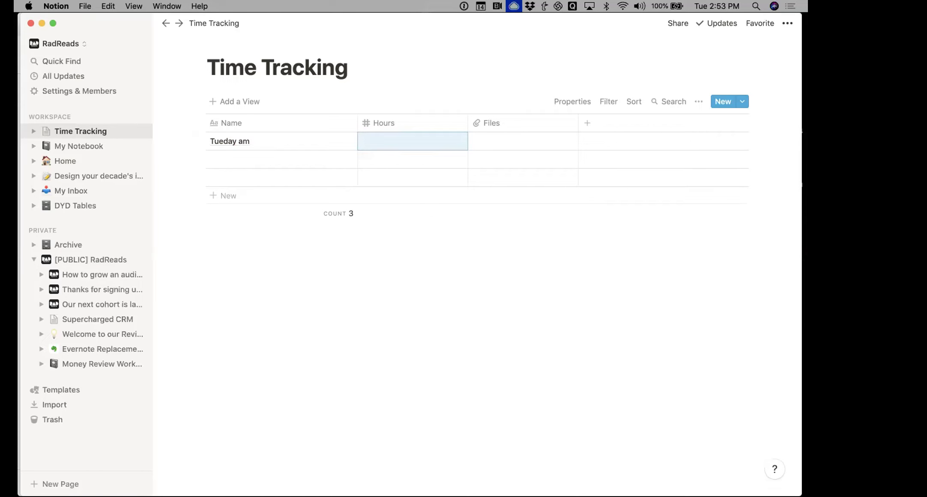
text(4)
key(Return)
Log the second row as 'Tuesday PM' with 5 hours and dismiss the file upload popup
click(236, 162)
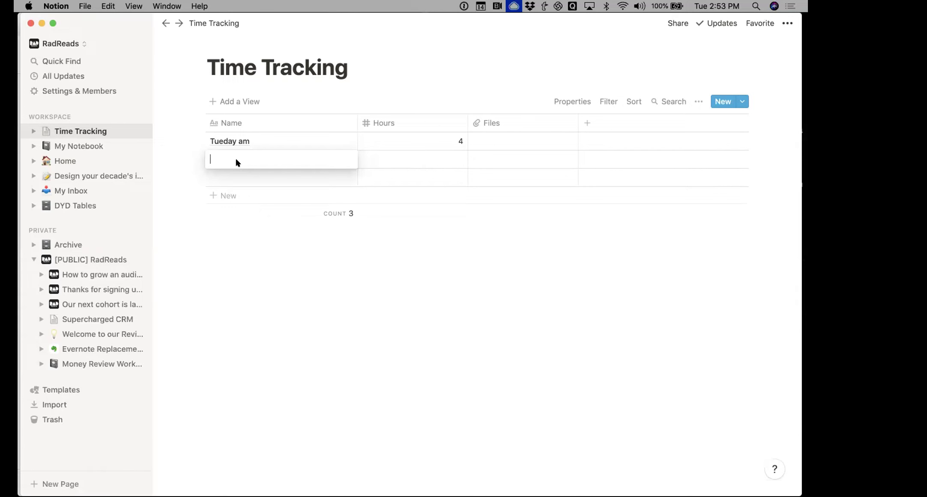
text(S)
text(uesday PM)
key(Tab)
text(5)
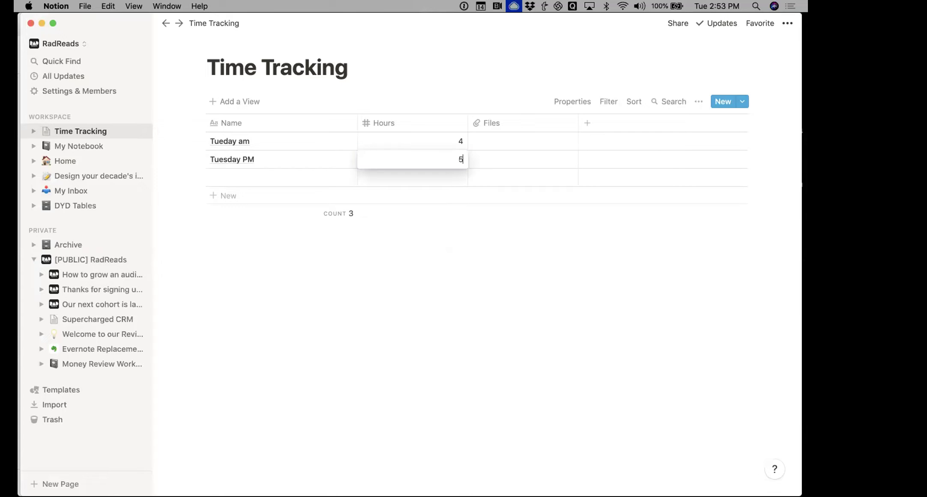
key(Tab)
click(523, 133)
click(525, 122)
click(526, 121)
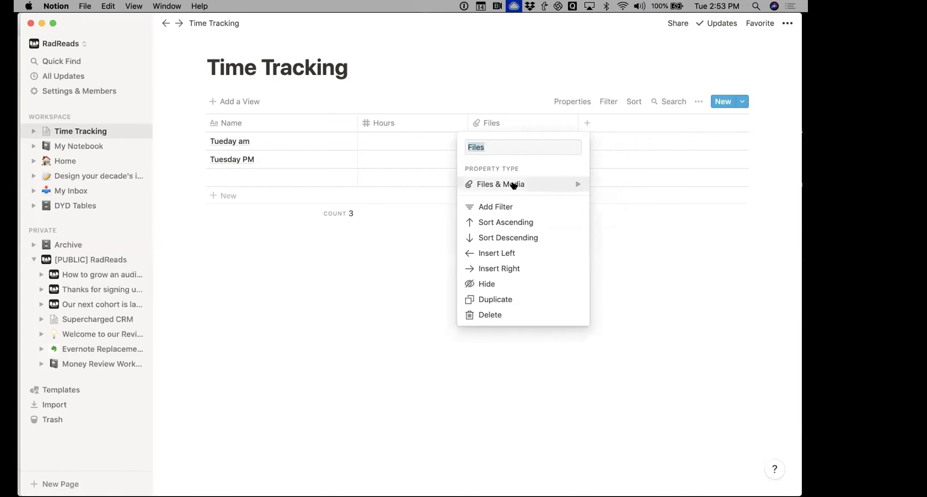
Change the Files column's property type to the advanced Created Time type, timestamping every row
click(514, 184)
scroll(660, 283, down, 3)
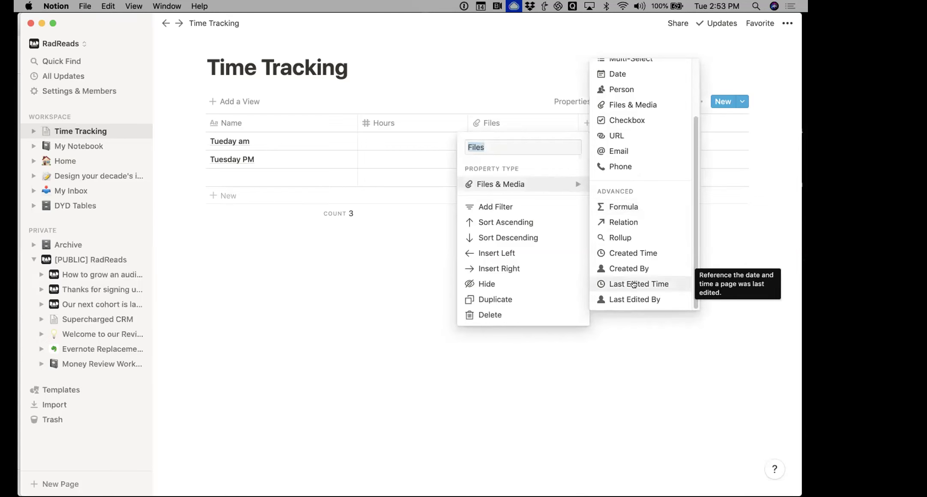
click(630, 252)
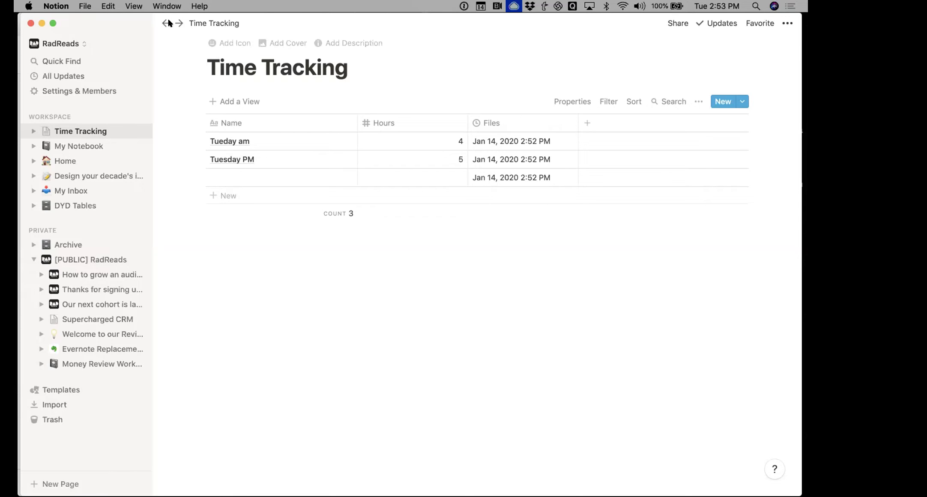
Create a new workspace page titled 'Time Tracking v2' as a table
click(138, 117)
text(Time Tracvki)
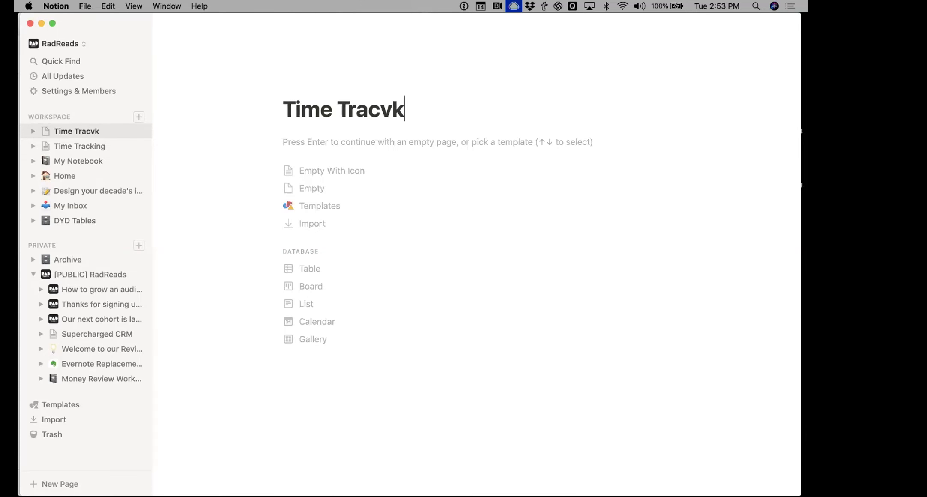
key(BackSpace)
key(BackSpace)
key(BackSpace)
text(king v2)
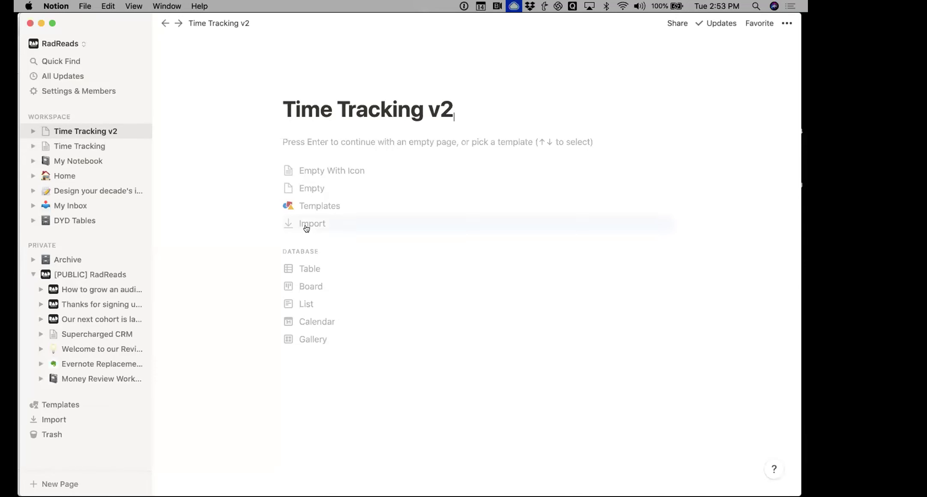
click(305, 270)
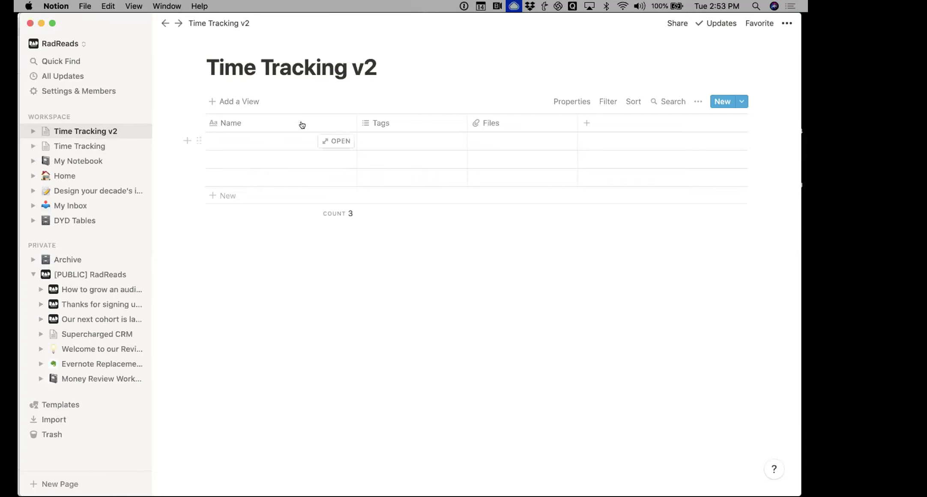
Rename the Tags and Files columns to 'Start time' and 'End Time'
click(399, 122)
text(Start)
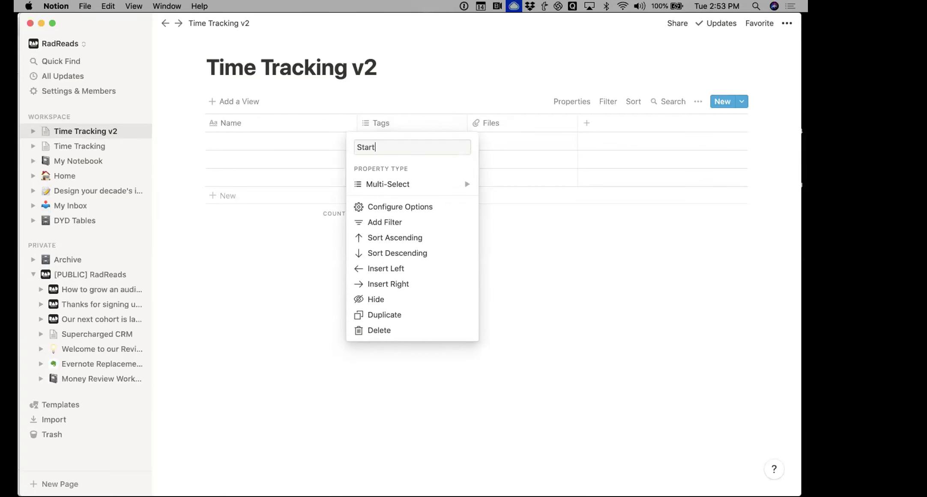
text( time)
click(500, 123)
click(499, 123)
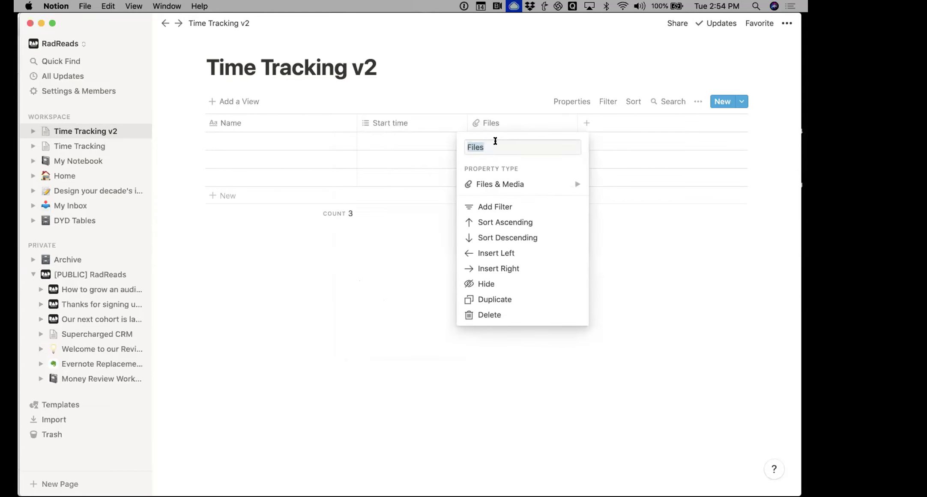
text(End Time)
click(405, 149)
Set both Start time and End Time columns to the Date property type
click(411, 123)
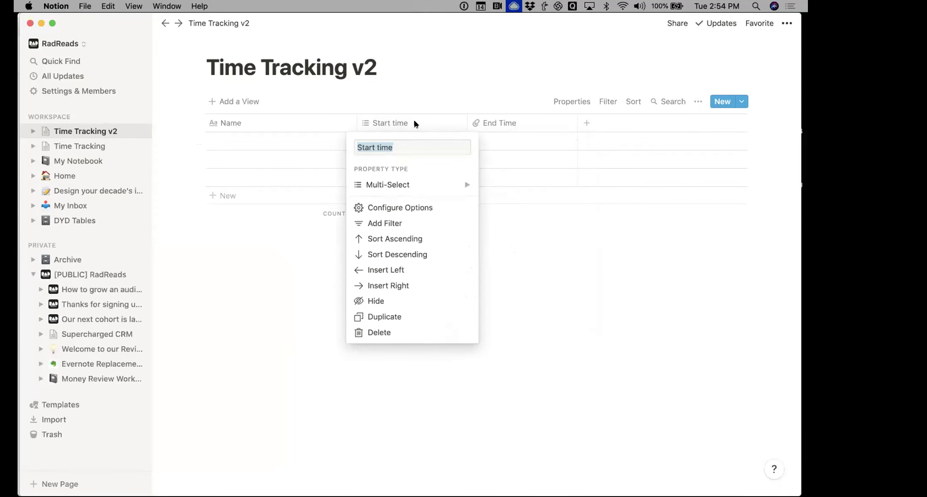
mouse_move(415, 184)
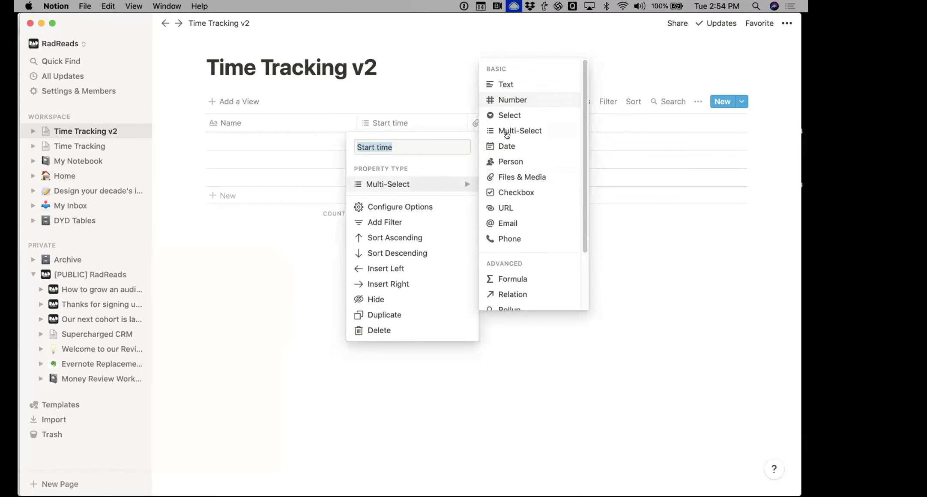
click(507, 146)
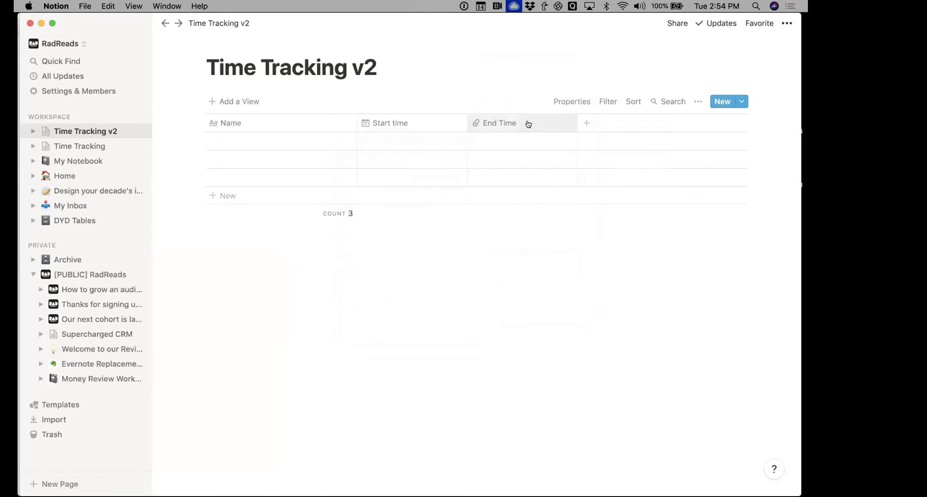
click(528, 123)
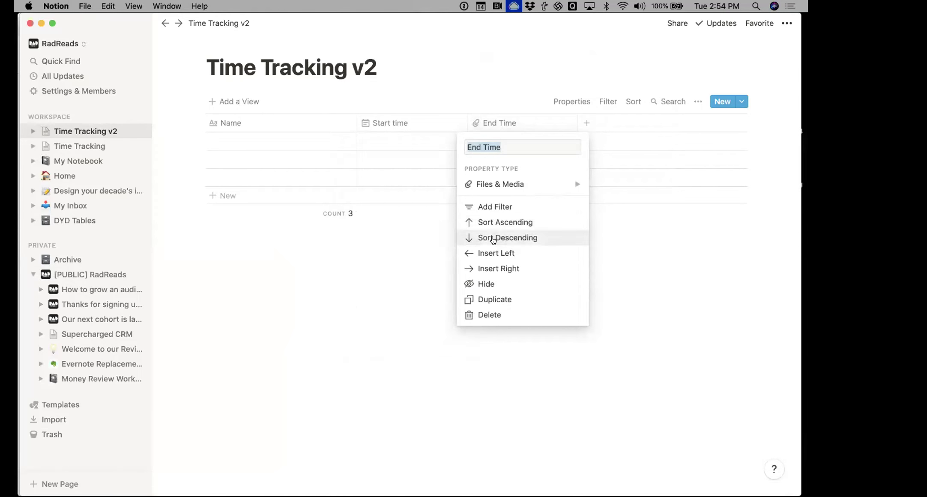
mouse_move(515, 178)
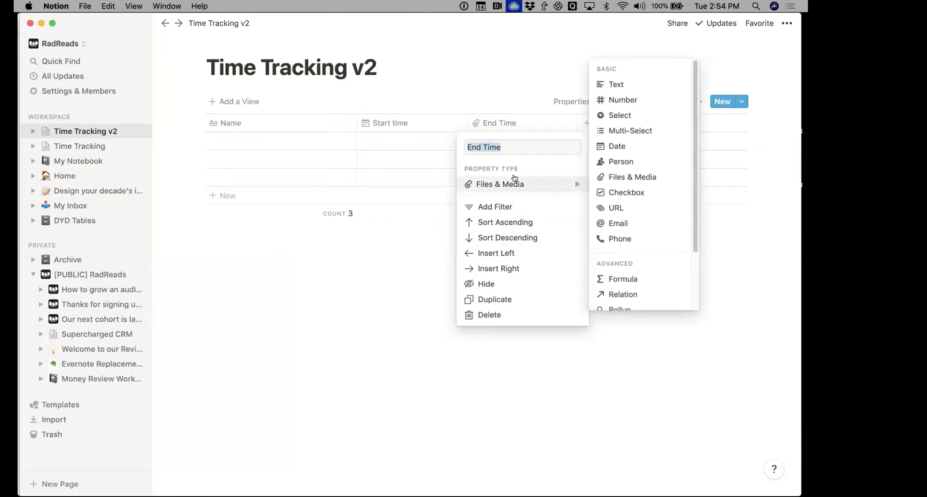
click(616, 146)
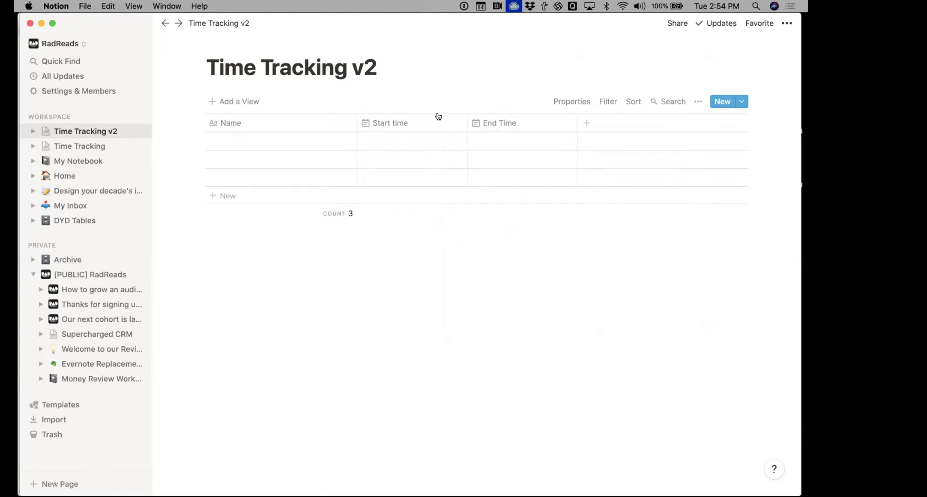
click(295, 141)
Name the first row 'Tuesday AM' with a start of Jan 14, 2020 at 3:00 PM
text(Tuesday AM)
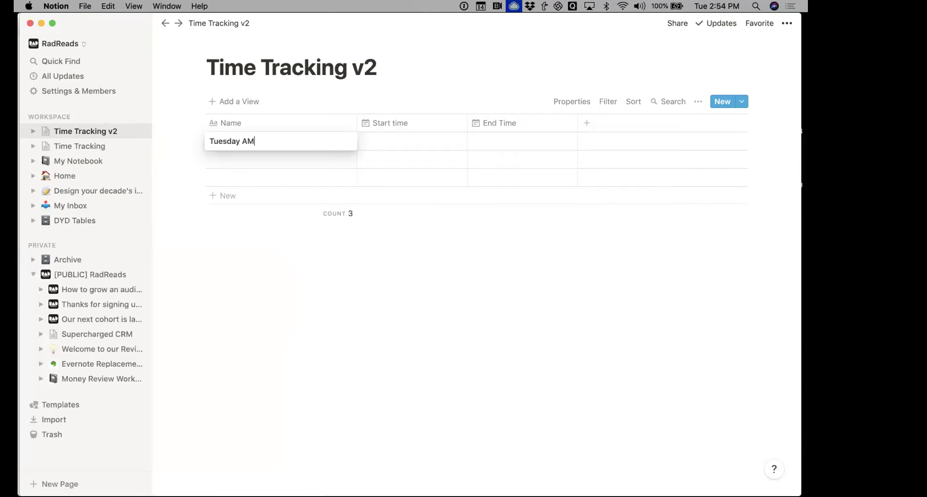
key(Tab)
click(452, 146)
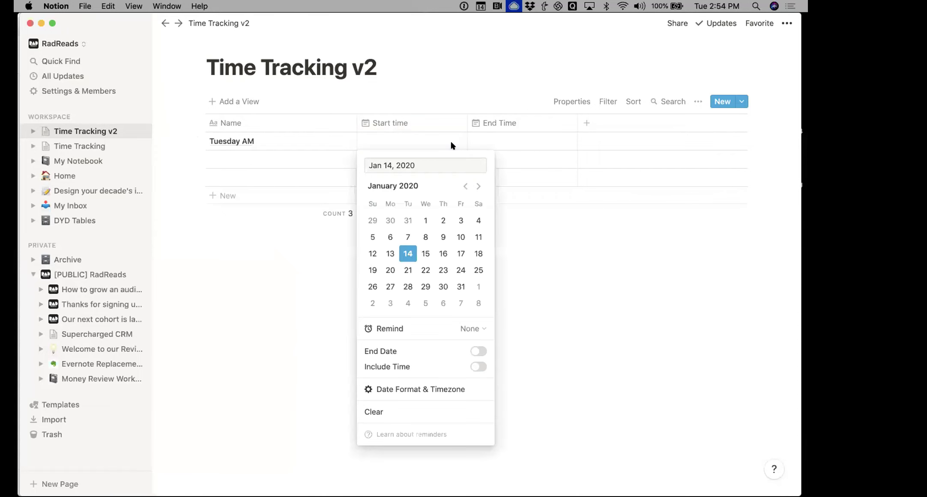
click(479, 365)
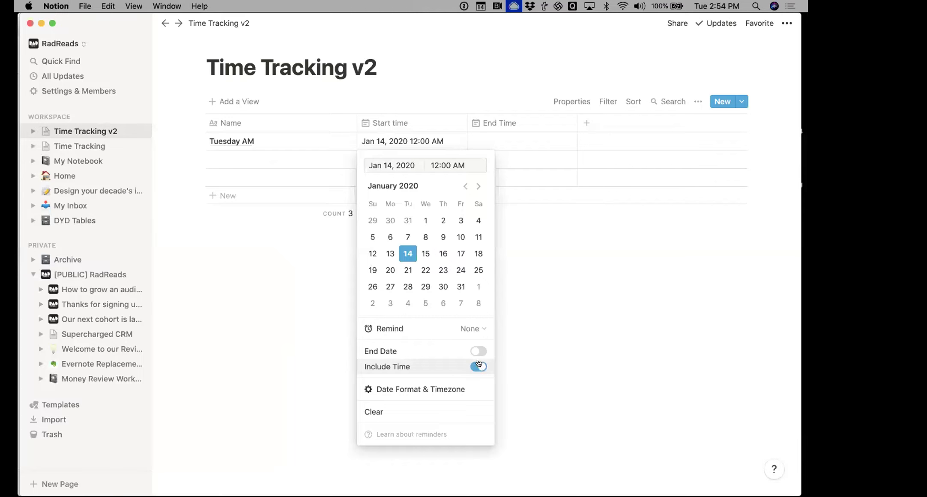
click(449, 165)
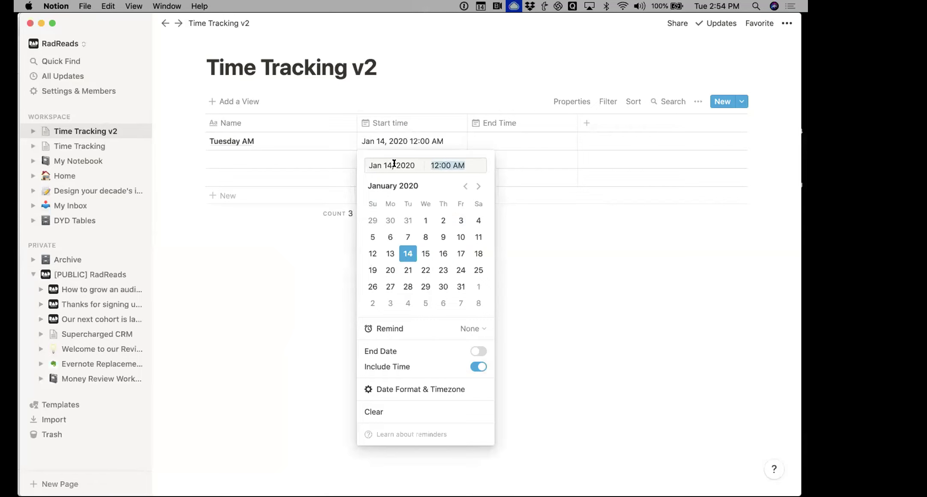
text(3pm)
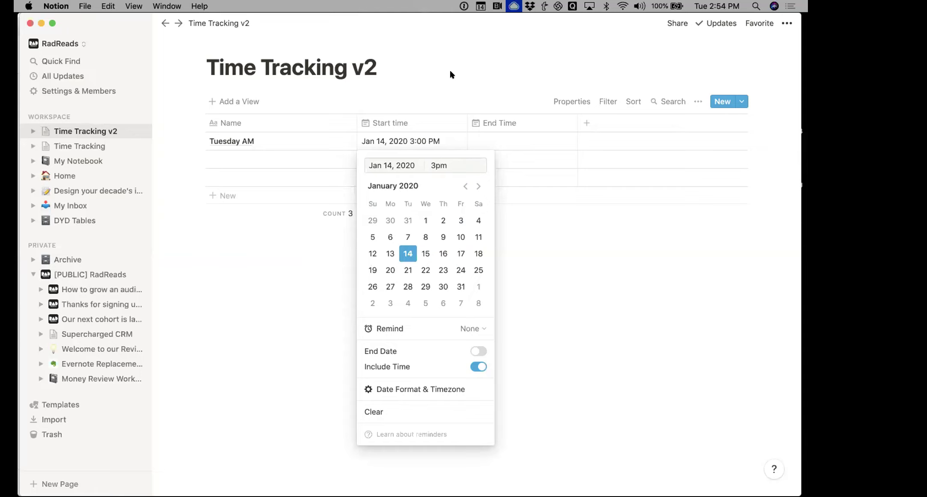
key(Return)
Set Tuesday AM's End Time to Jan 14, 2020 at 4:00 PM
click(513, 141)
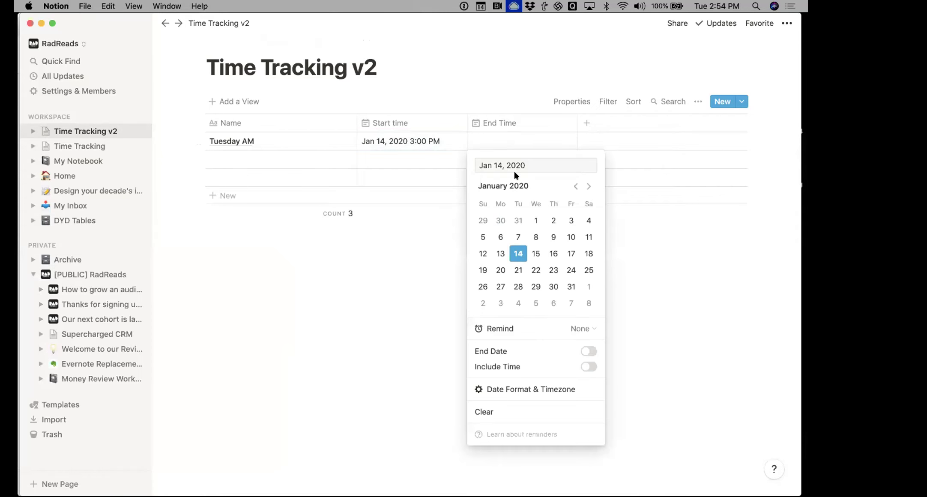
click(586, 365)
click(559, 164)
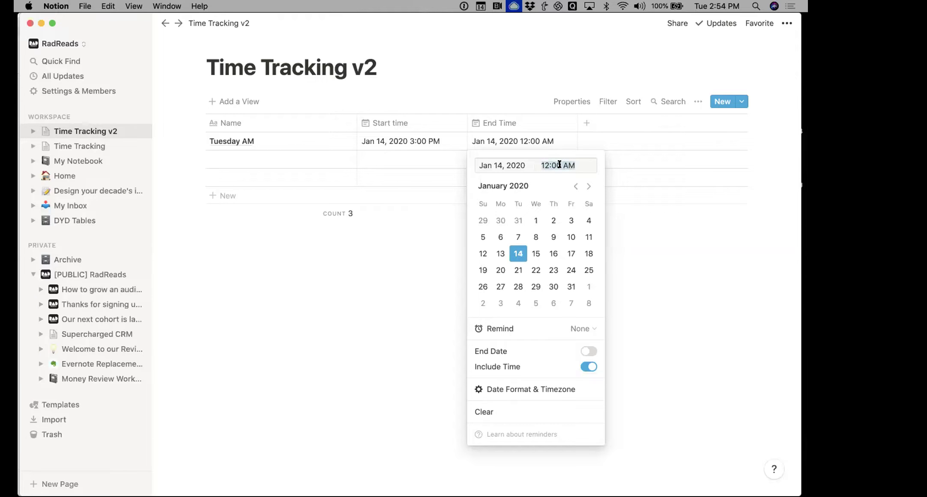
text(4pm)
key(Return)
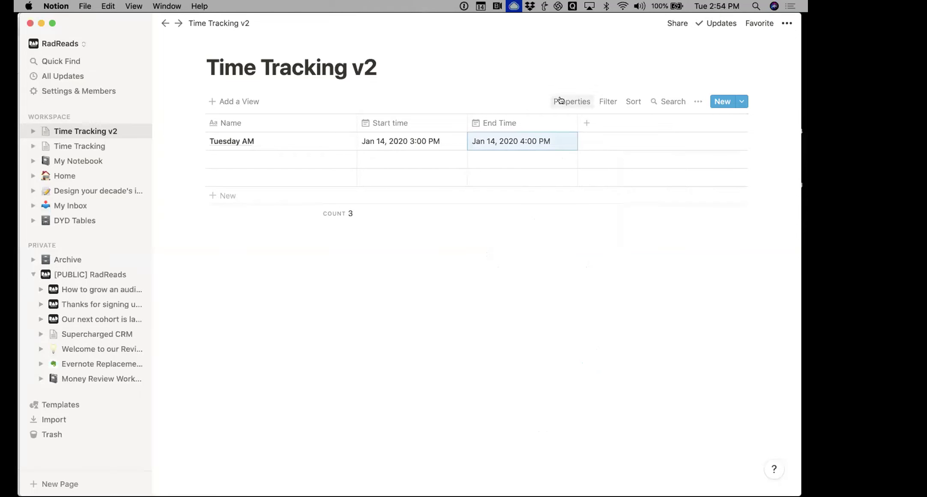
click(587, 123)
Add a 'Time spent' Formula property and start drafting its formula with End Time
text(D)
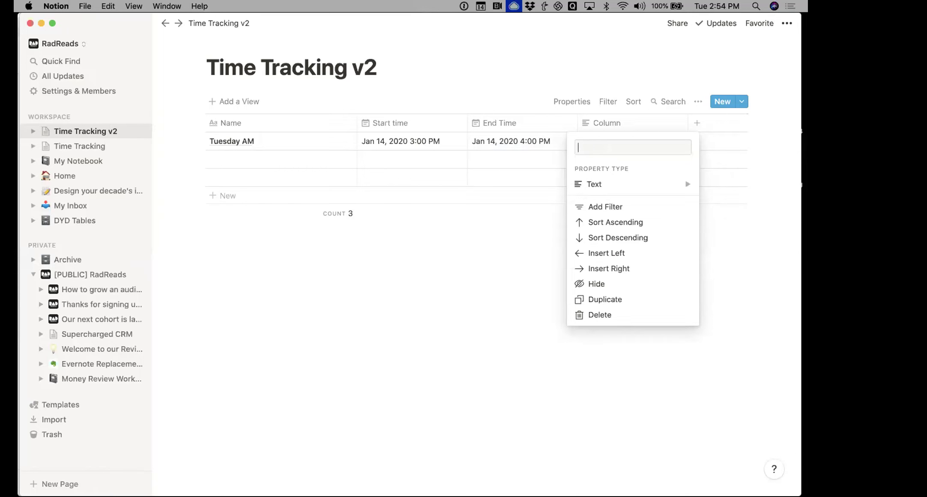
text(Time spent)
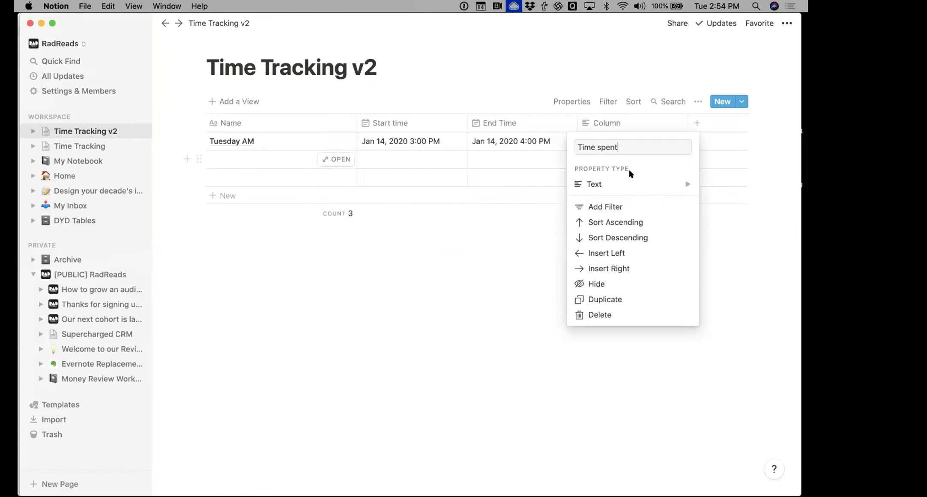
click(608, 184)
scroll(502, 226, down, 2)
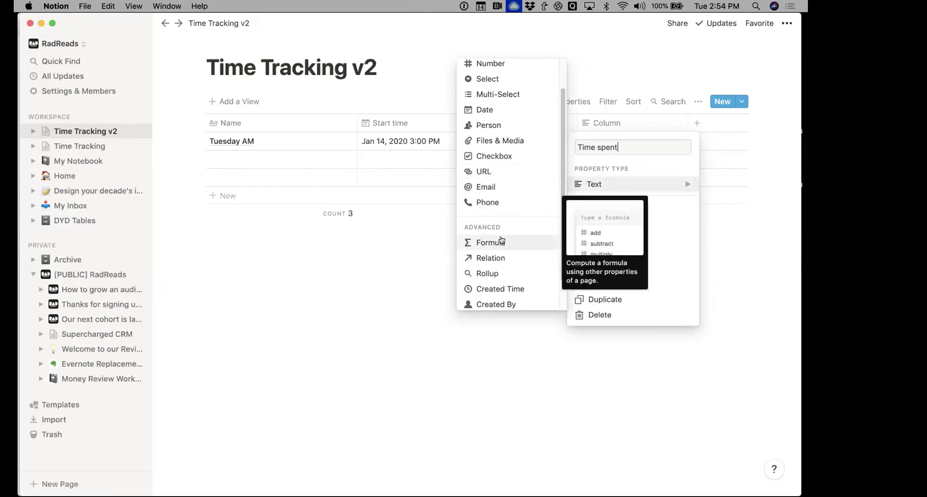
click(484, 245)
click(619, 139)
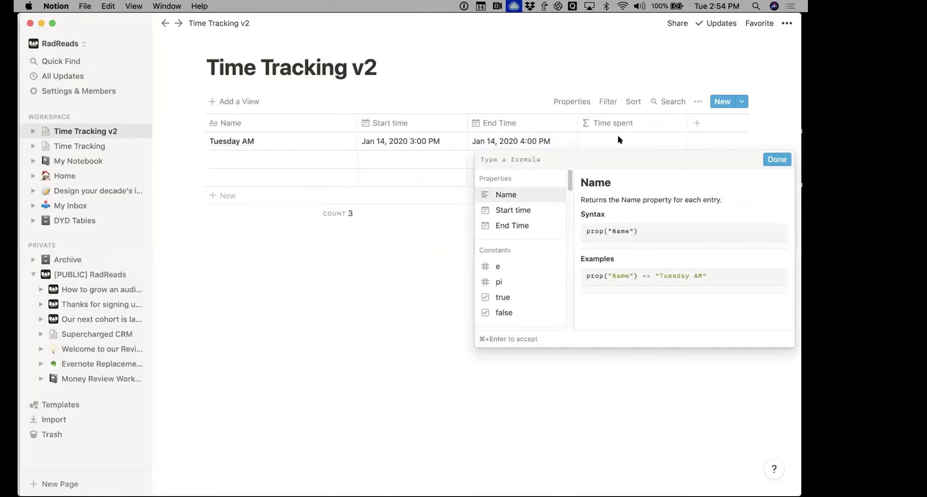
text(D)
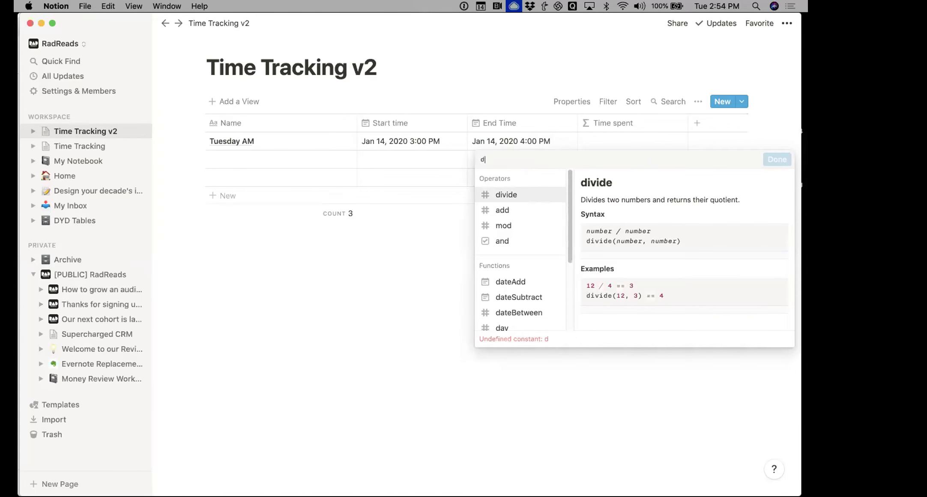
text(ate)
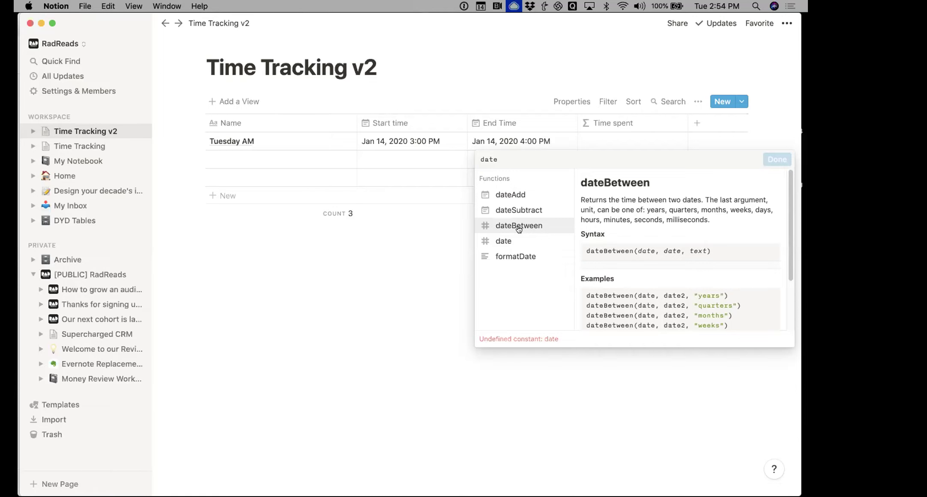
scroll(642, 234, down, 3)
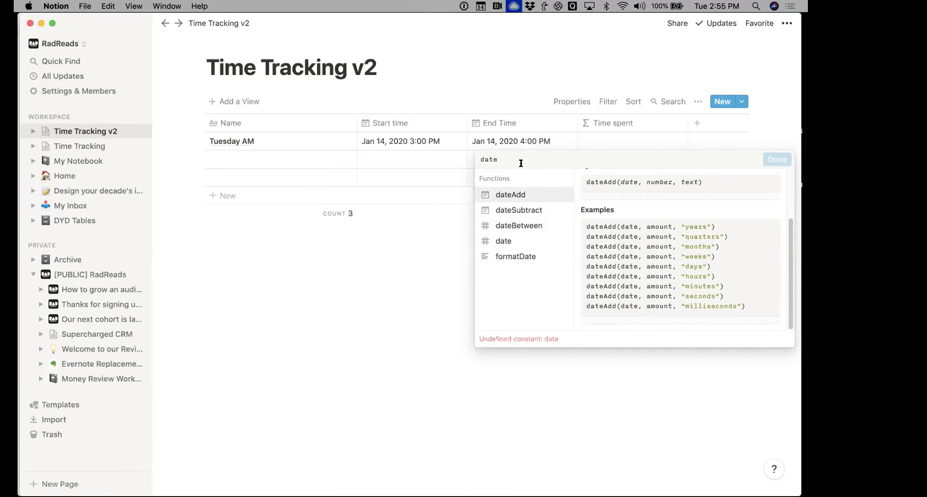
text(()
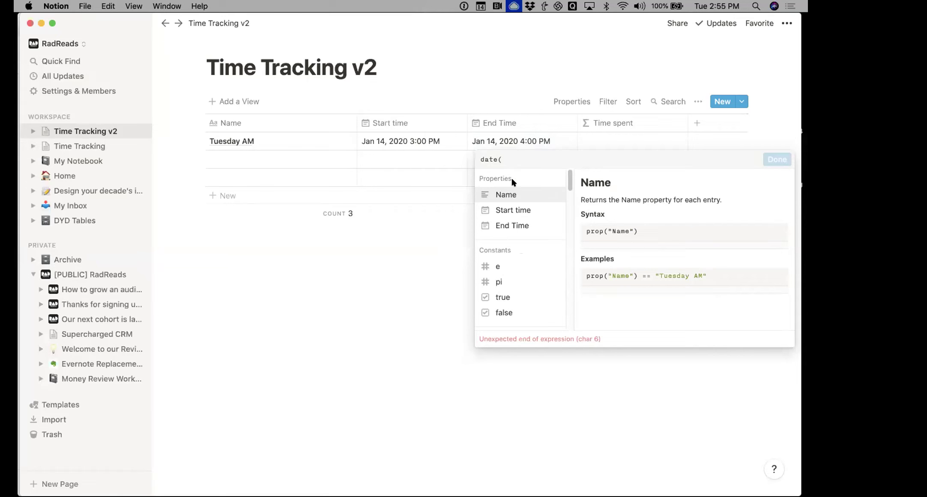
click(514, 226)
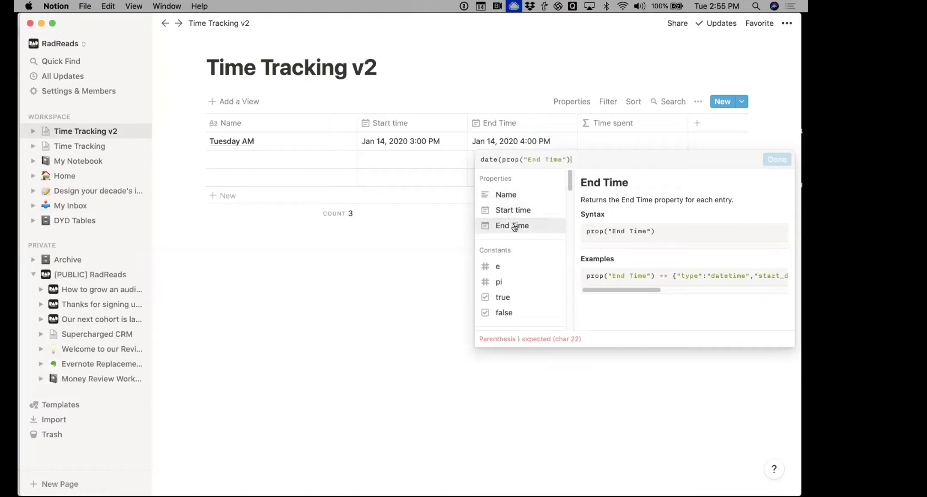
Enter the formula dateBetween(prop("End Time"), prop("Start time"), "hours"), giving 1 for Tuesday AM
key(super+a)
text(date)
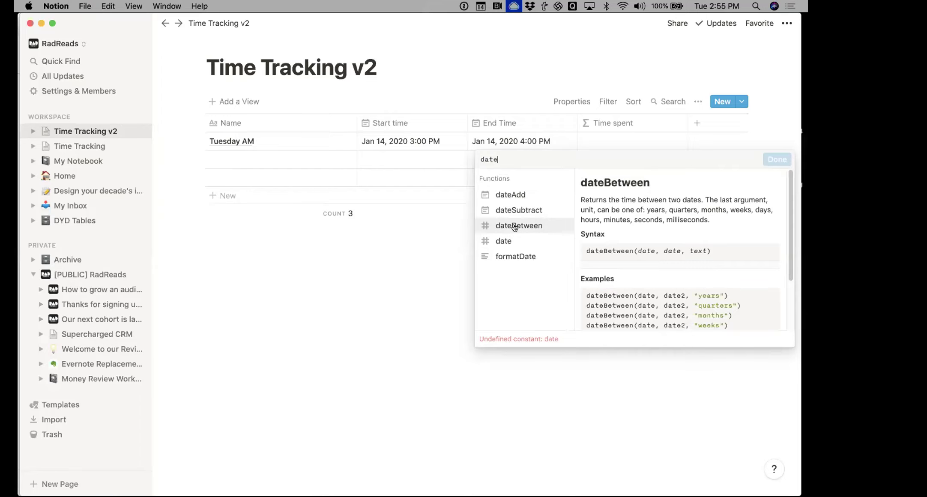
click(515, 226)
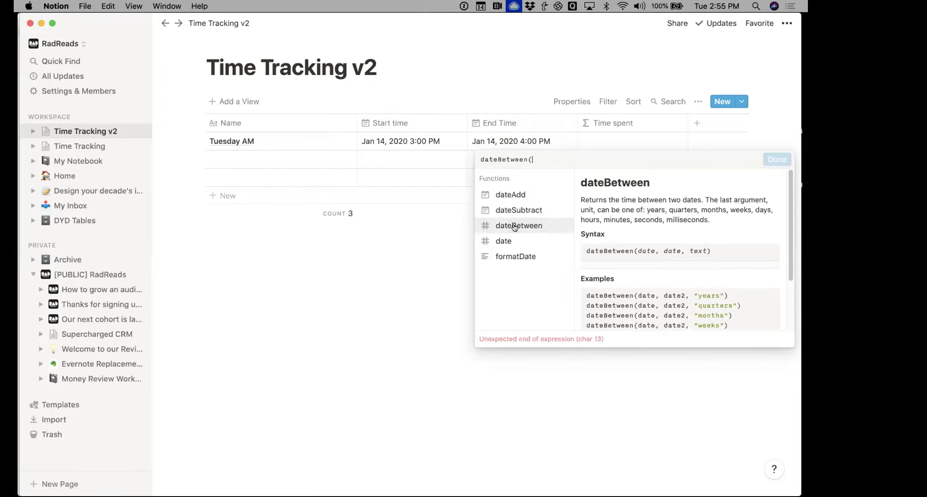
click(511, 221)
text(,)
click(514, 206)
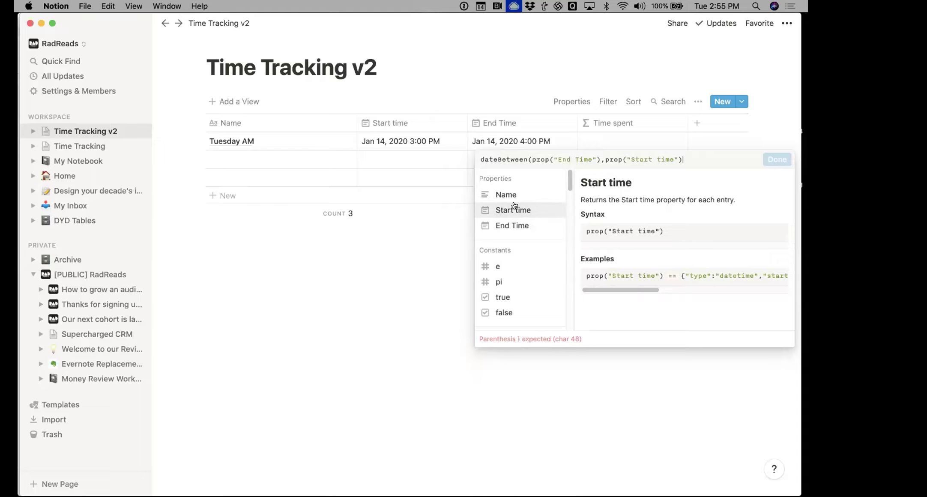
text(,"huor)
key(BackSpace)
key(BackSpace)
text(ours))
key(BackSpace)
text("))
key(Return)
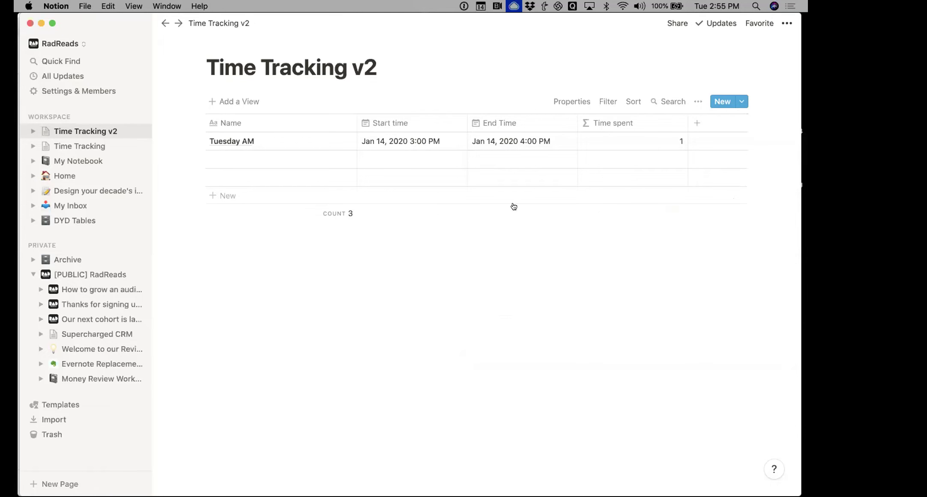
Change Tuesday AM's End Time to 4:15 PM
click(524, 141)
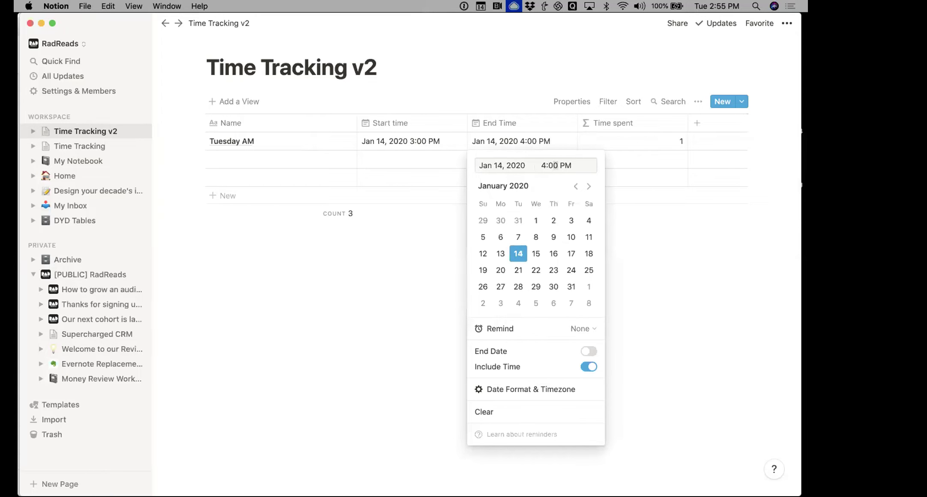
text(15)
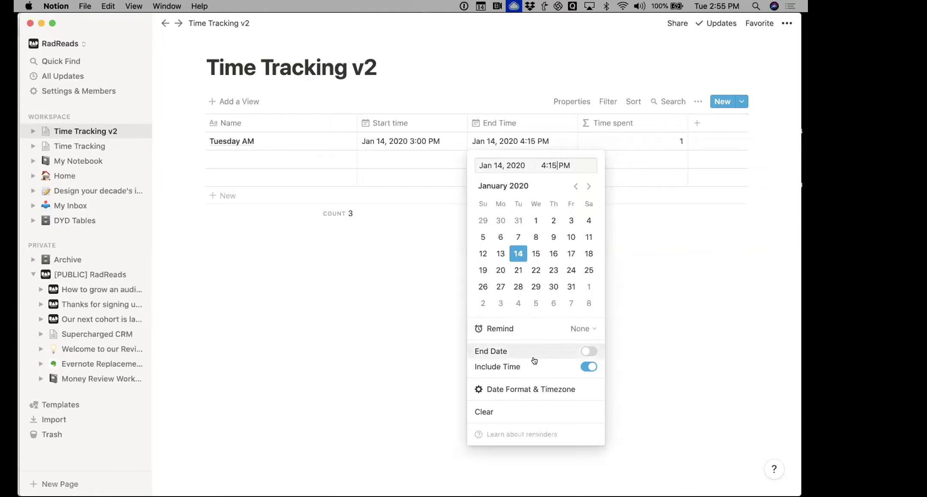
click(403, 375)
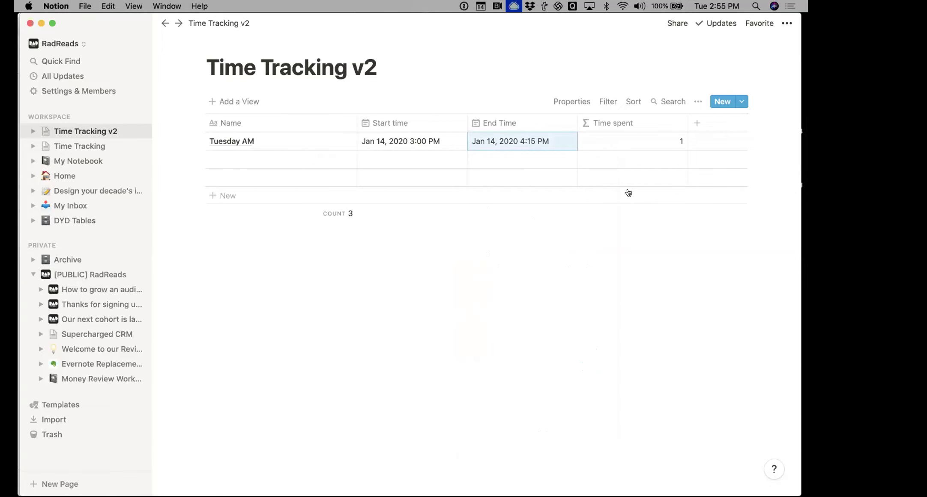
click(646, 142)
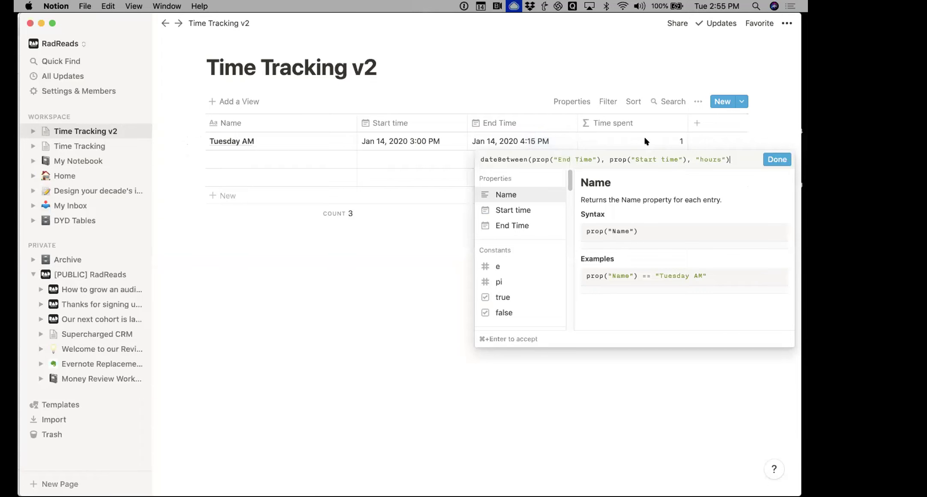
key(Escape)
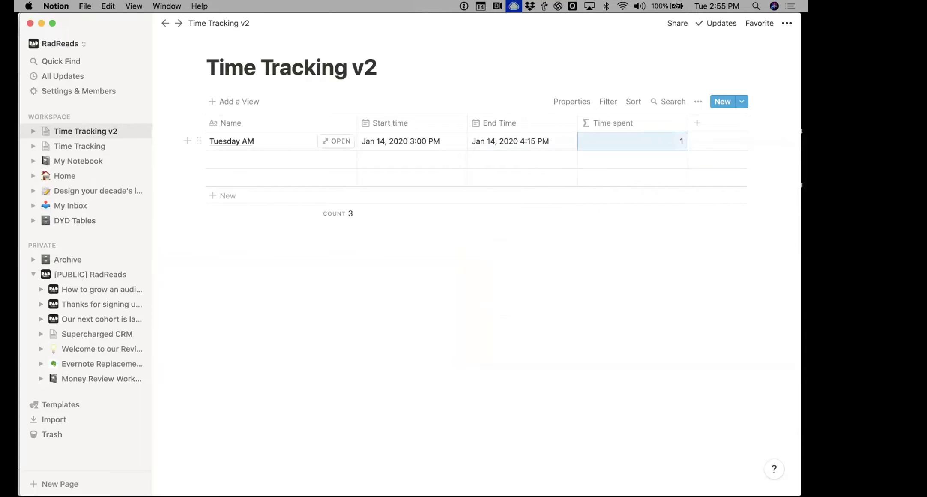
Try the Number With Commas and then Percent formats for Time spent
click(588, 141)
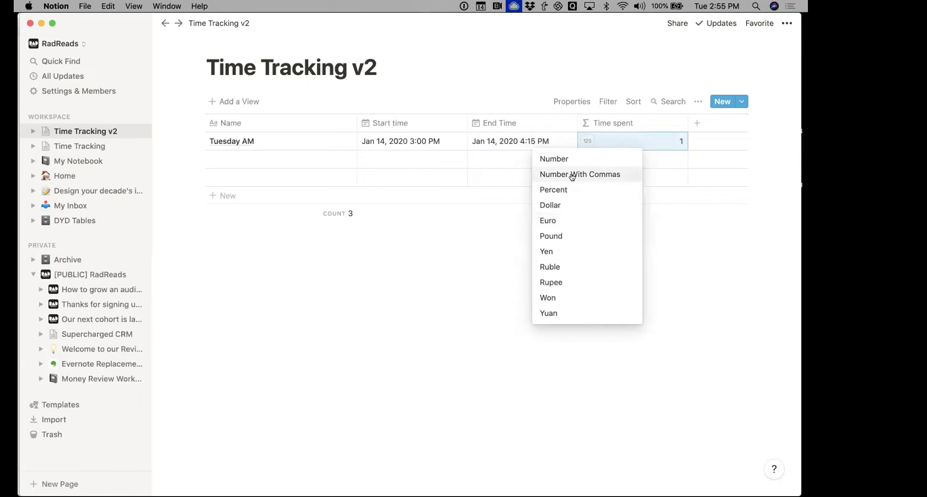
click(574, 174)
click(586, 140)
click(586, 190)
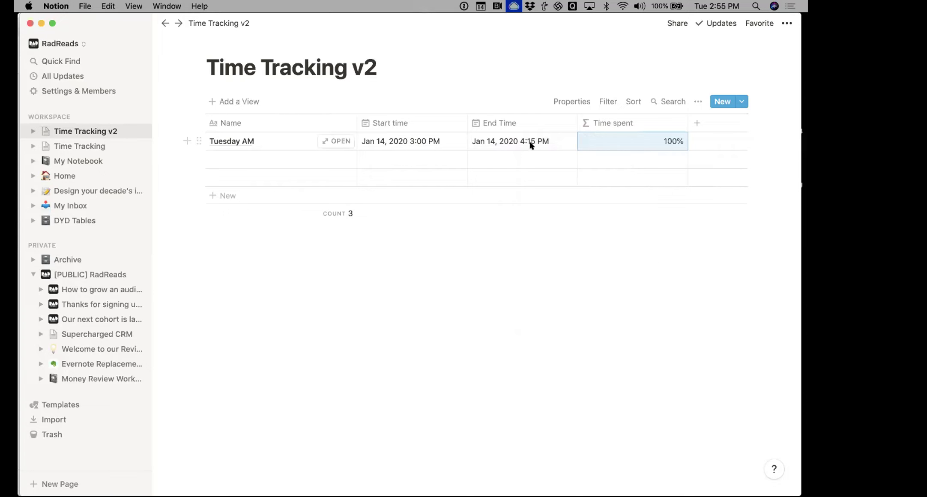
Change the formula unit from "hours" to "minutes" and show Time spent as a plain number (75)
click(622, 140)
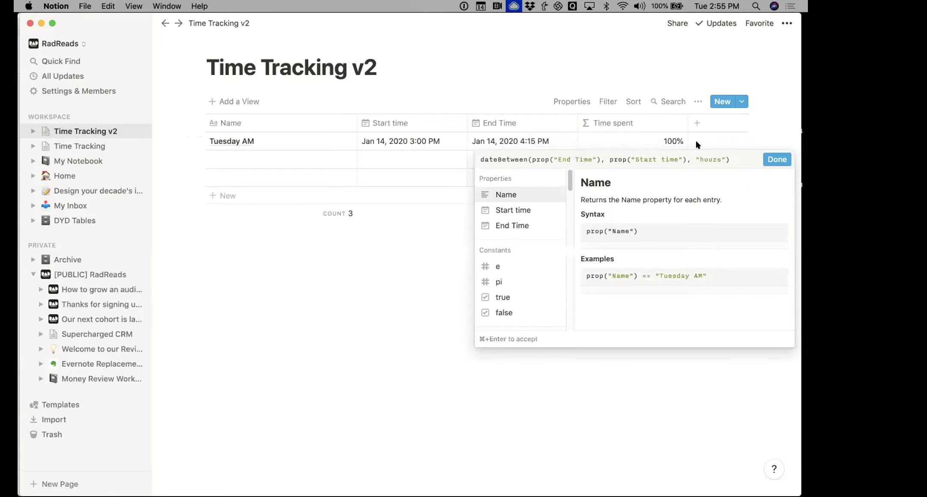
double_click(704, 157)
text(minutes)
click(771, 159)
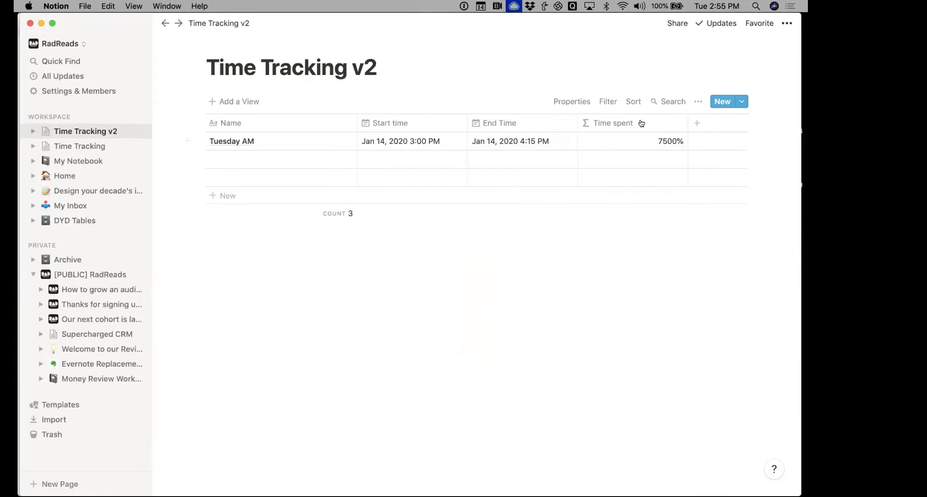
click(587, 141)
click(577, 174)
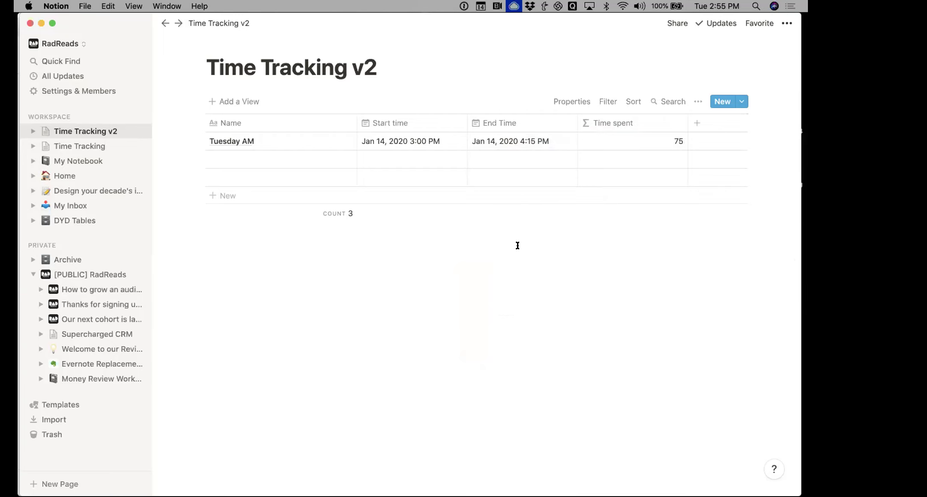